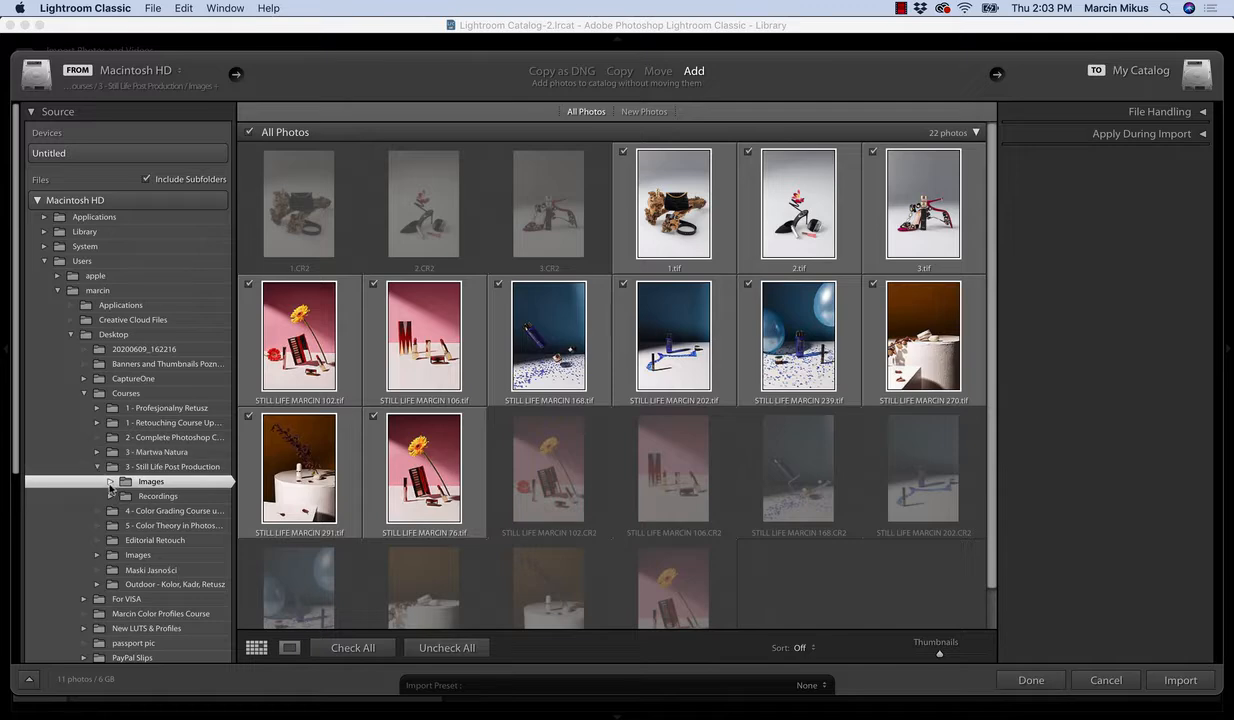
# Step: Import all the TIF photos from the Converted subfolder of Images folder 2 into the catalog
pyautogui.click(111, 482)
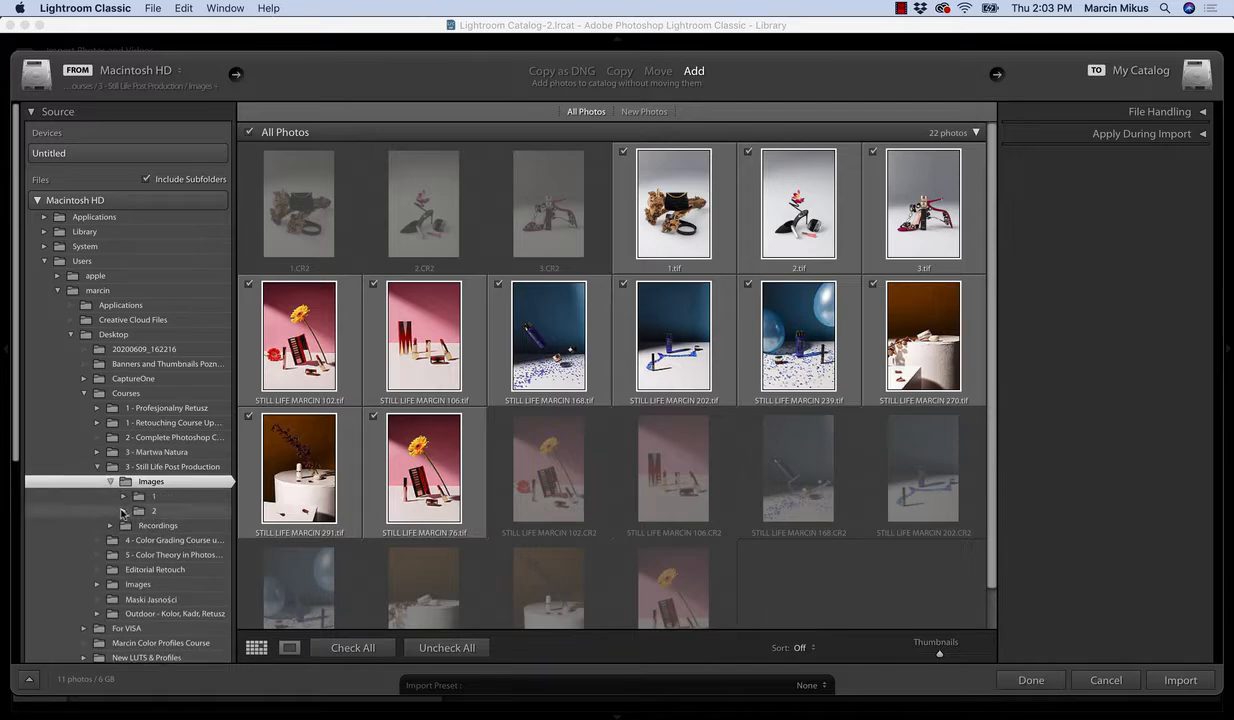
pyautogui.click(124, 511)
pyautogui.click(170, 525)
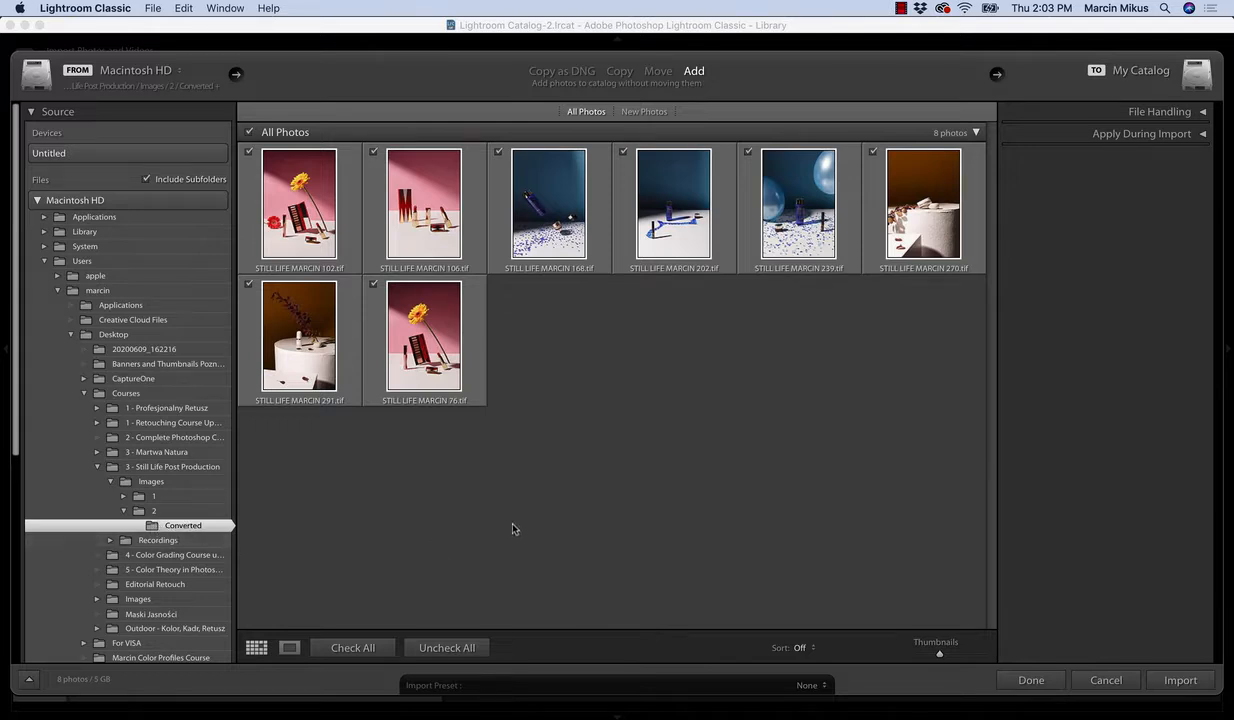
pyautogui.click(1170, 682)
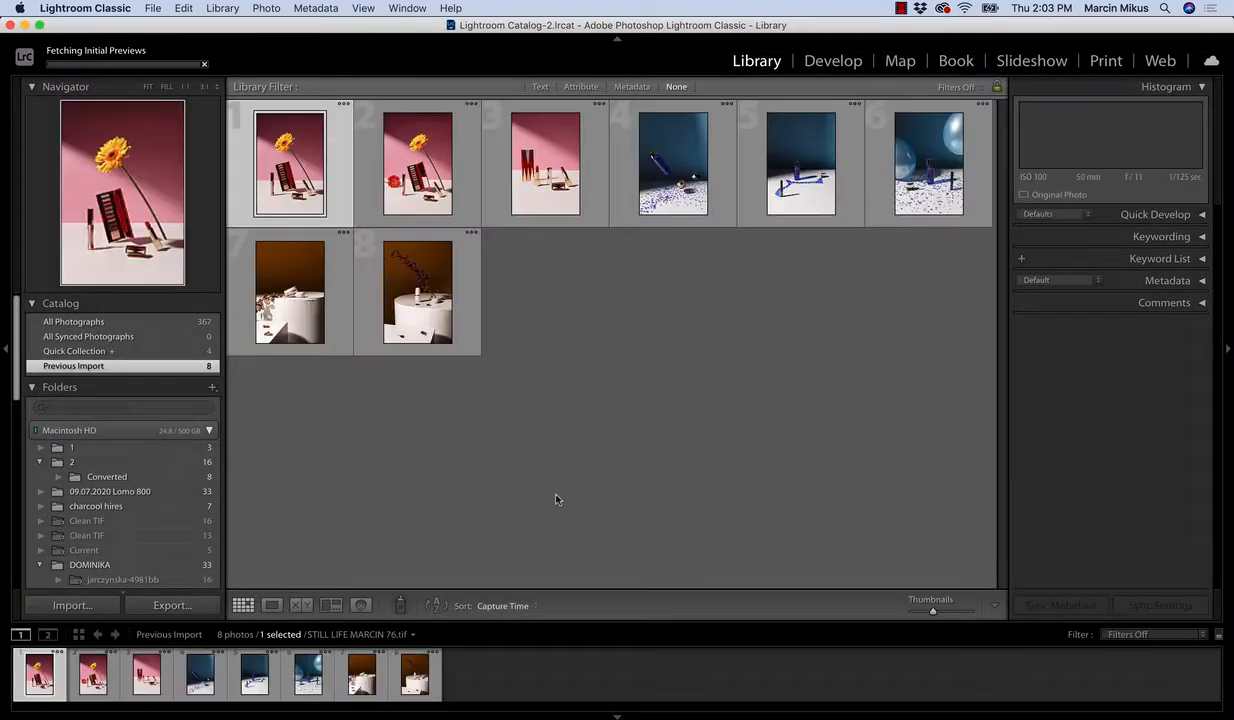
# Step: Open the first imported photo for developing and set its Contrast to +20 and Shadows to +15
pyautogui.click(832, 62)
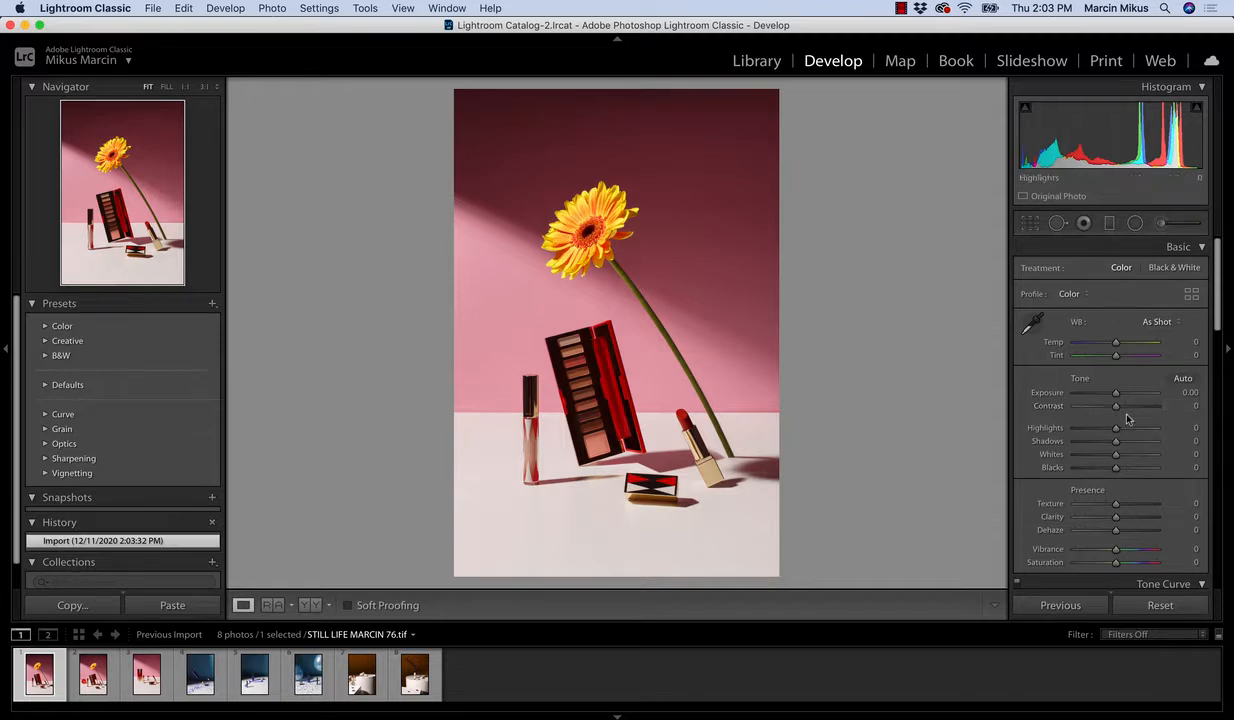
pyautogui.click(1189, 406)
pyautogui.write('2')
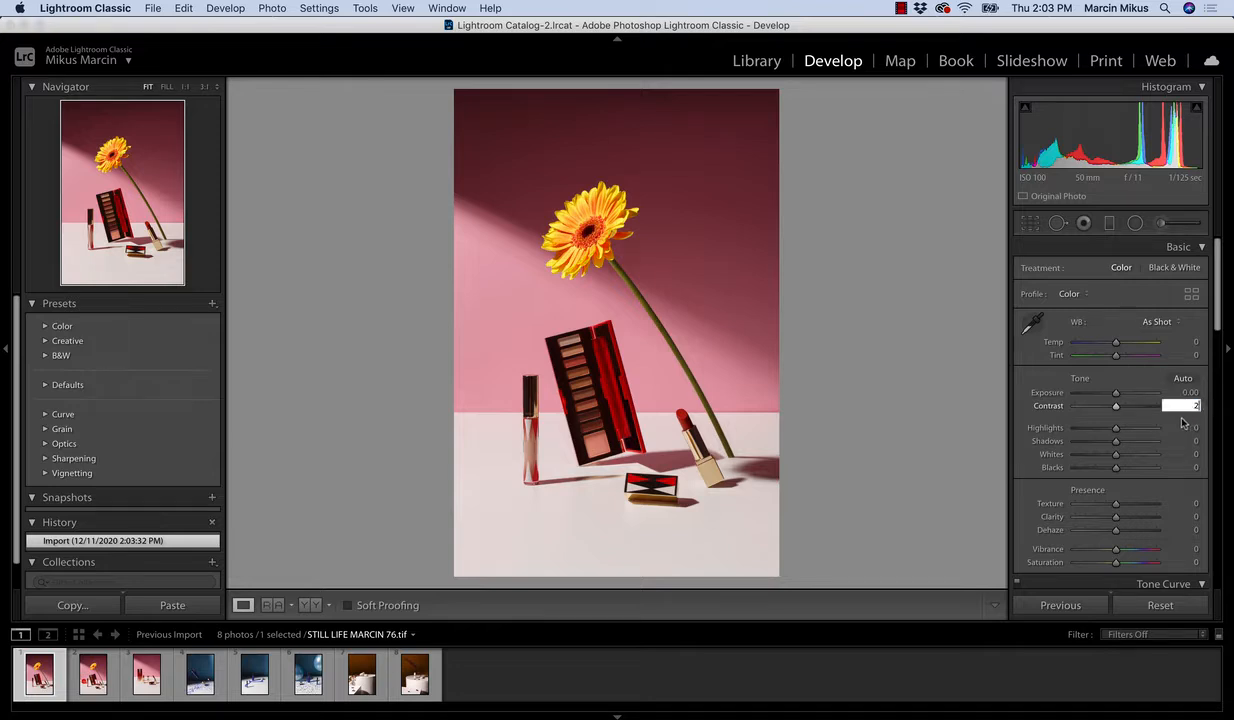
pyautogui.write('0')
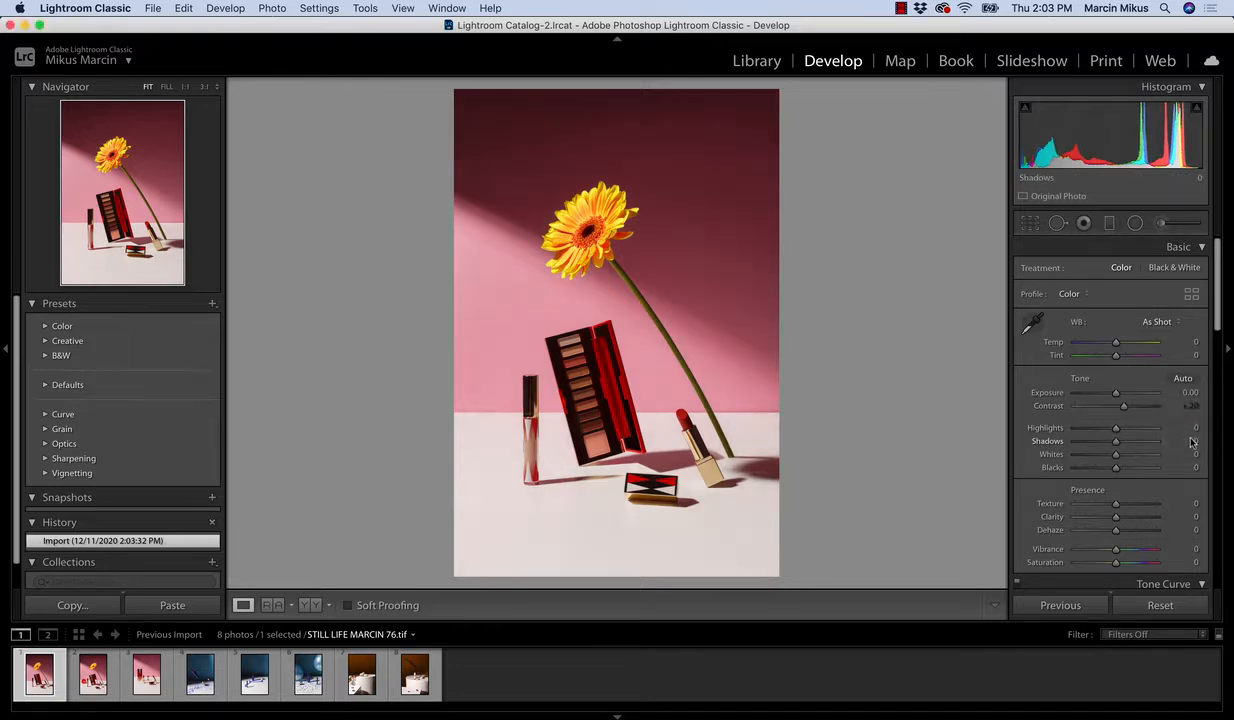
pyautogui.click(1186, 440)
pyautogui.write('15')
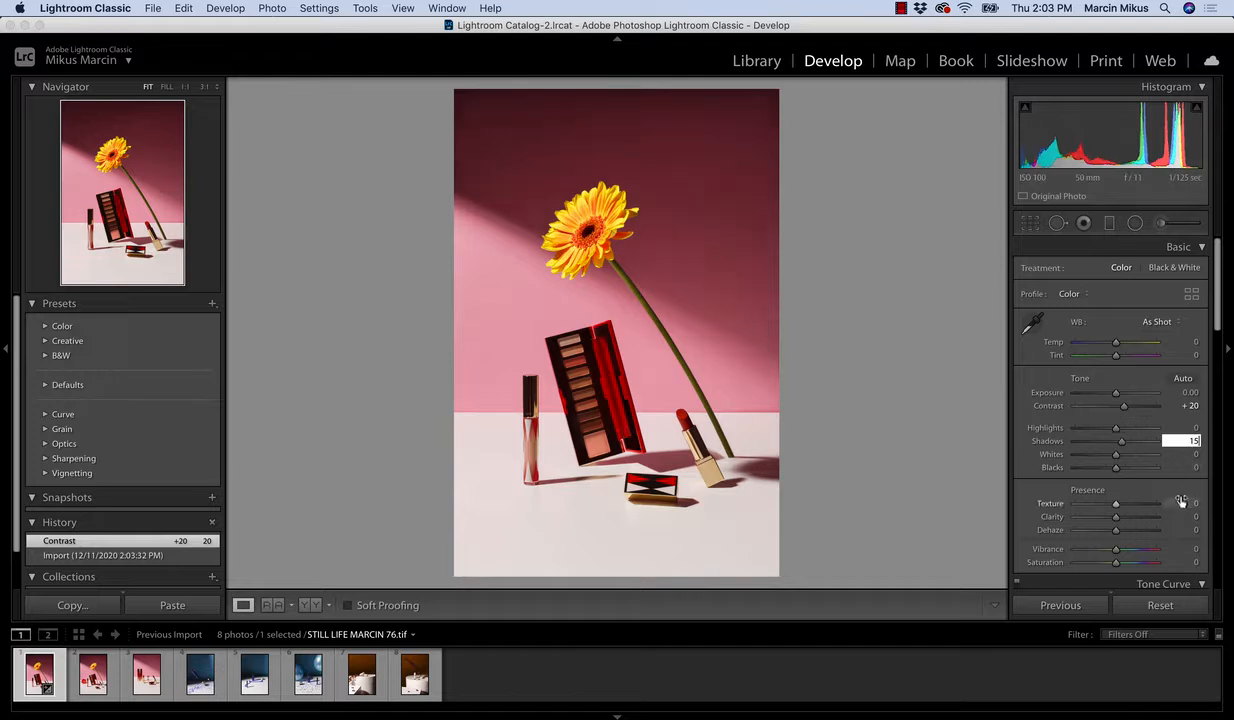
# Step: Set the photo's Texture to +10 and its overall Saturation to -5
pyautogui.click(1190, 503)
pyautogui.write('1')
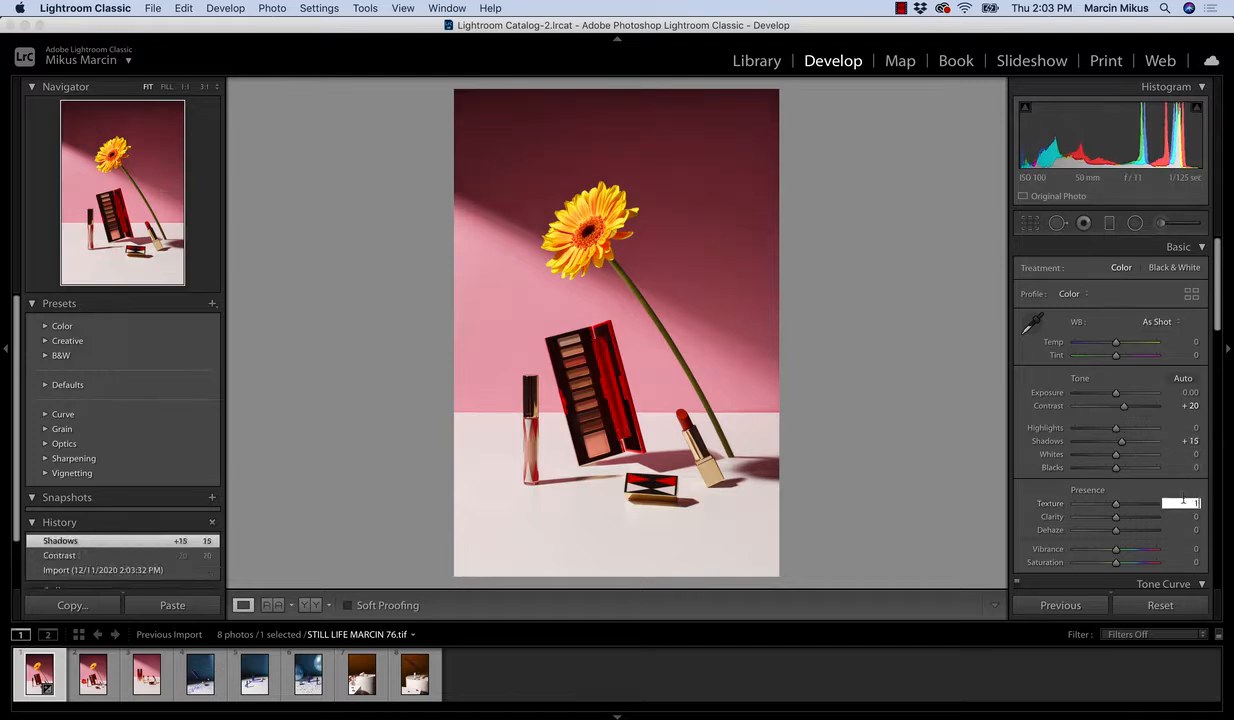
pyautogui.write('0')
pyautogui.press('Return')
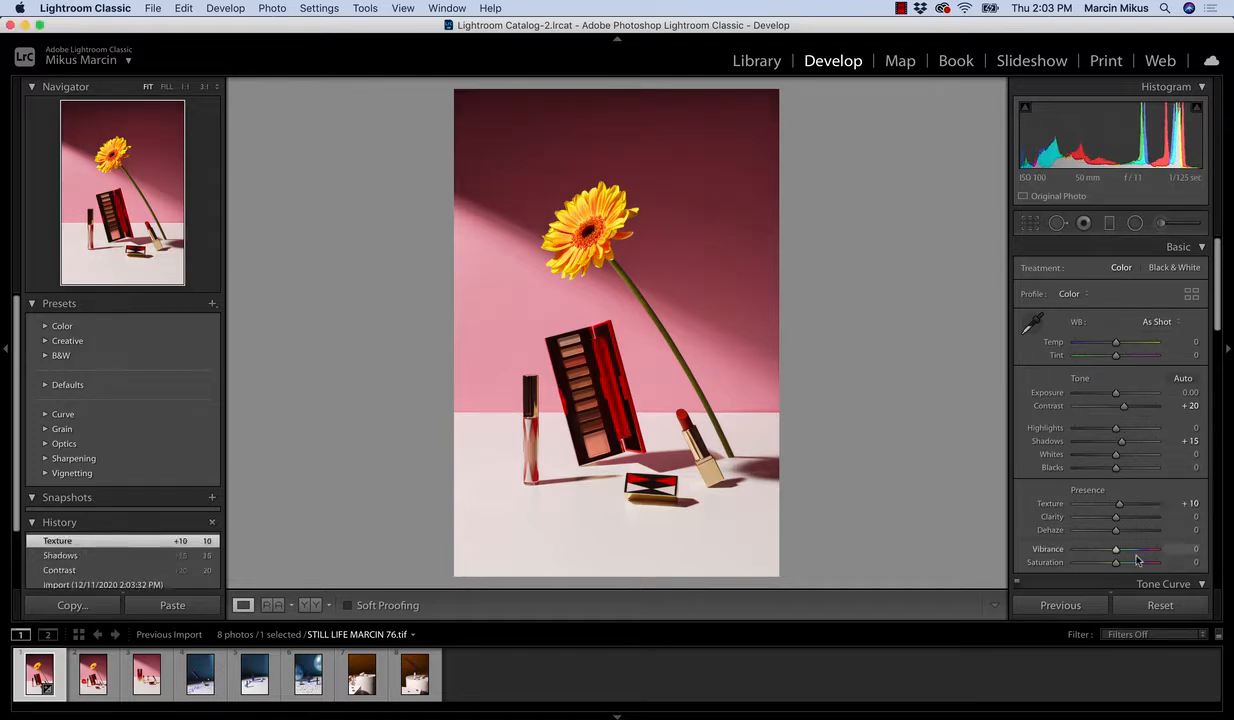
pyautogui.moveTo(1116, 563); pyautogui.dragTo(1113, 563)
pyautogui.click(1180, 562)
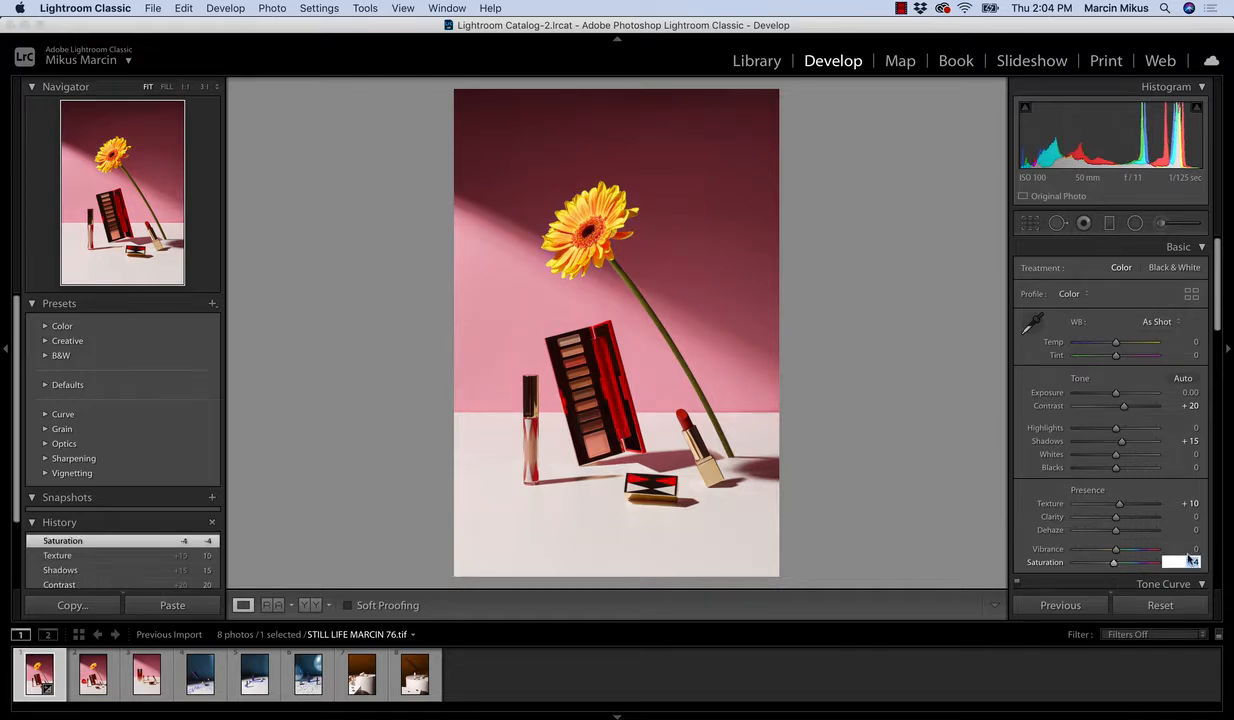
pyautogui.write('-5')
pyautogui.press('Return')
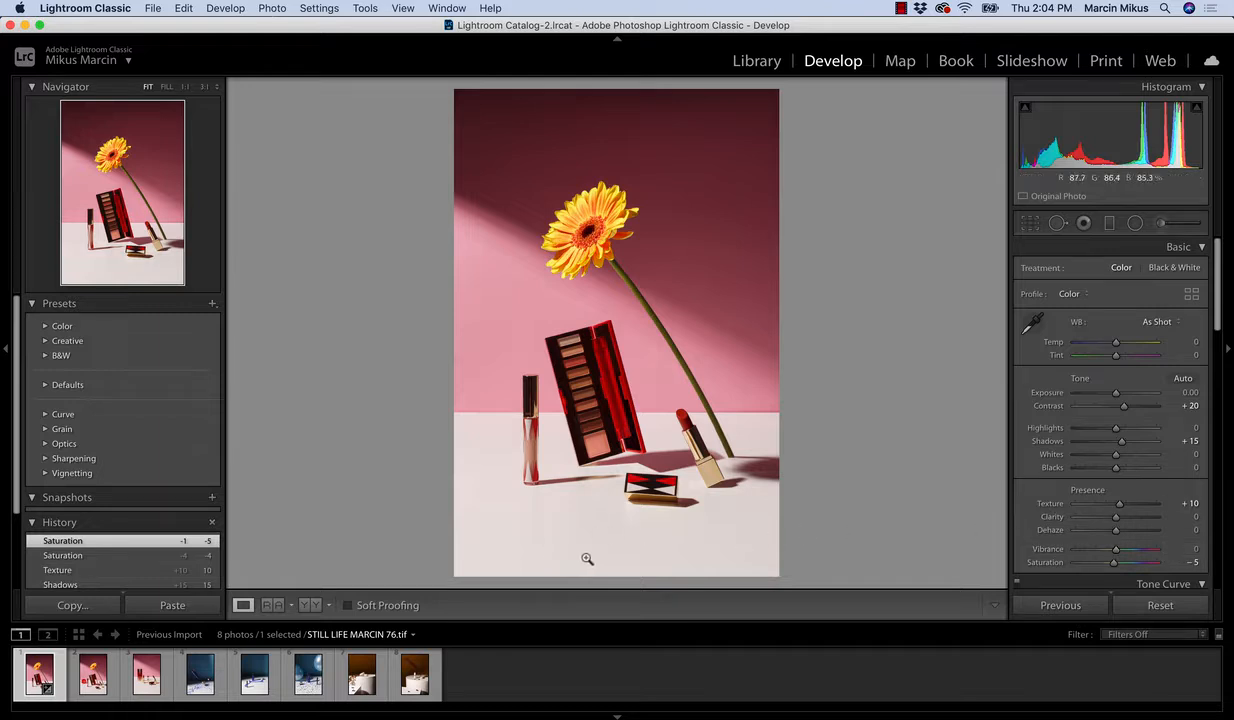
# Step: Add film grain to the photo with Amount 25 and Size 40
pyautogui.scroll(-3, 1215, 342)
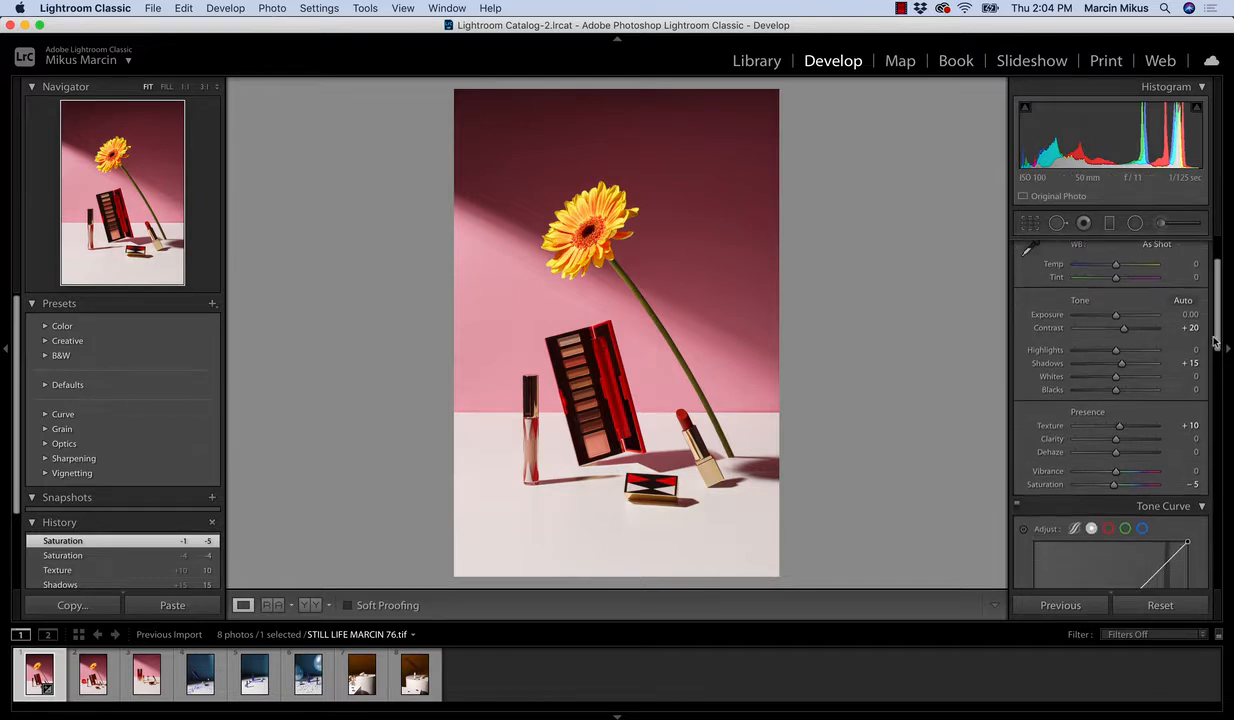
pyautogui.scroll(-7, 1215, 342)
pyautogui.click(1203, 331)
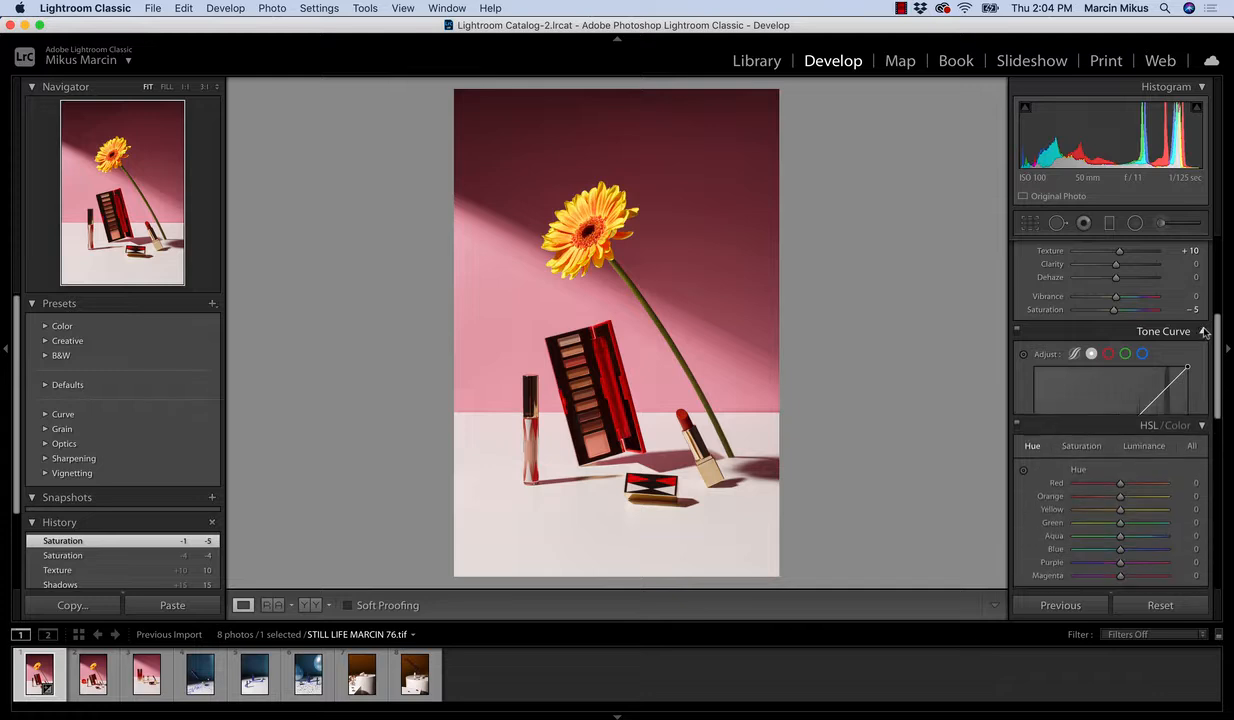
pyautogui.click(1203, 353)
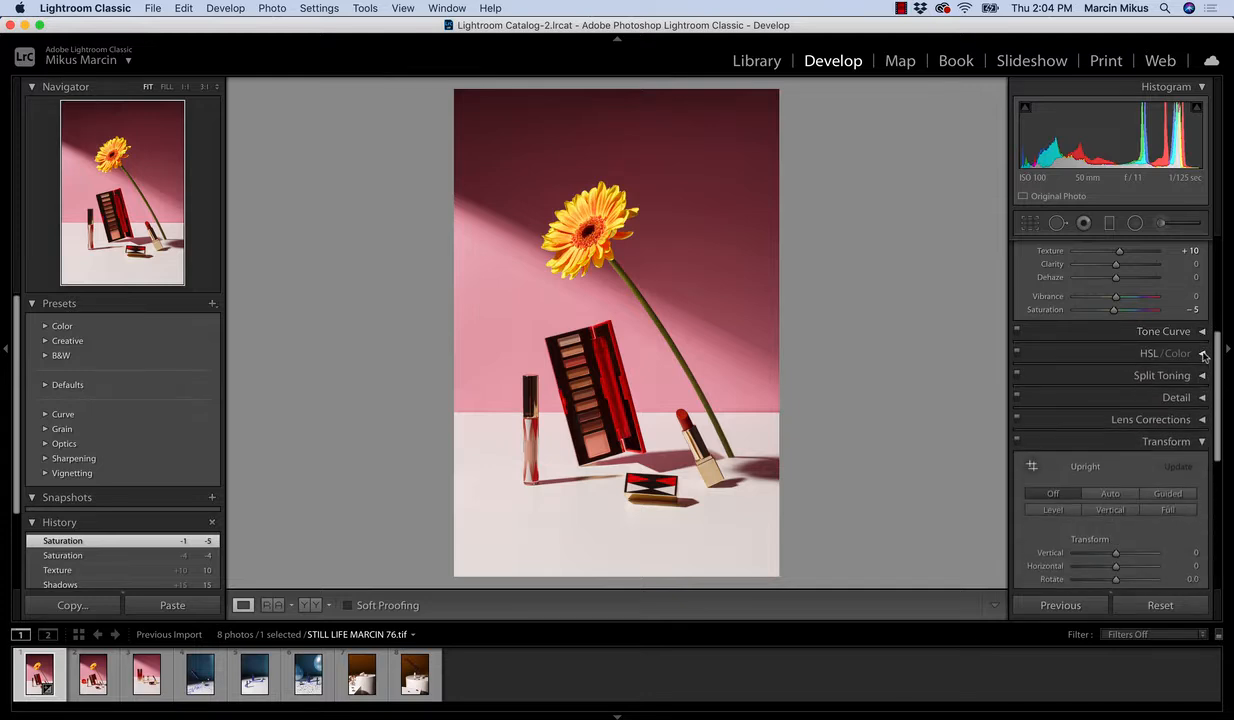
pyautogui.click(1203, 441)
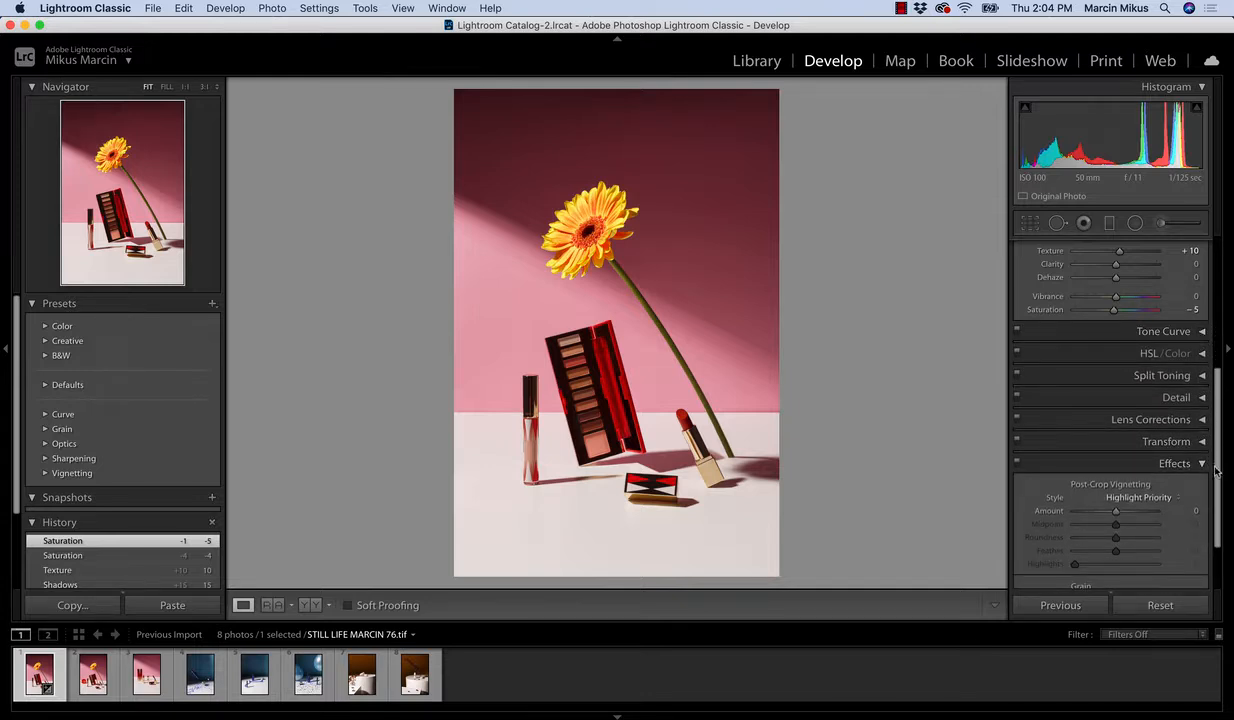
pyautogui.scroll(-3, 1214, 480)
pyautogui.click(1200, 523)
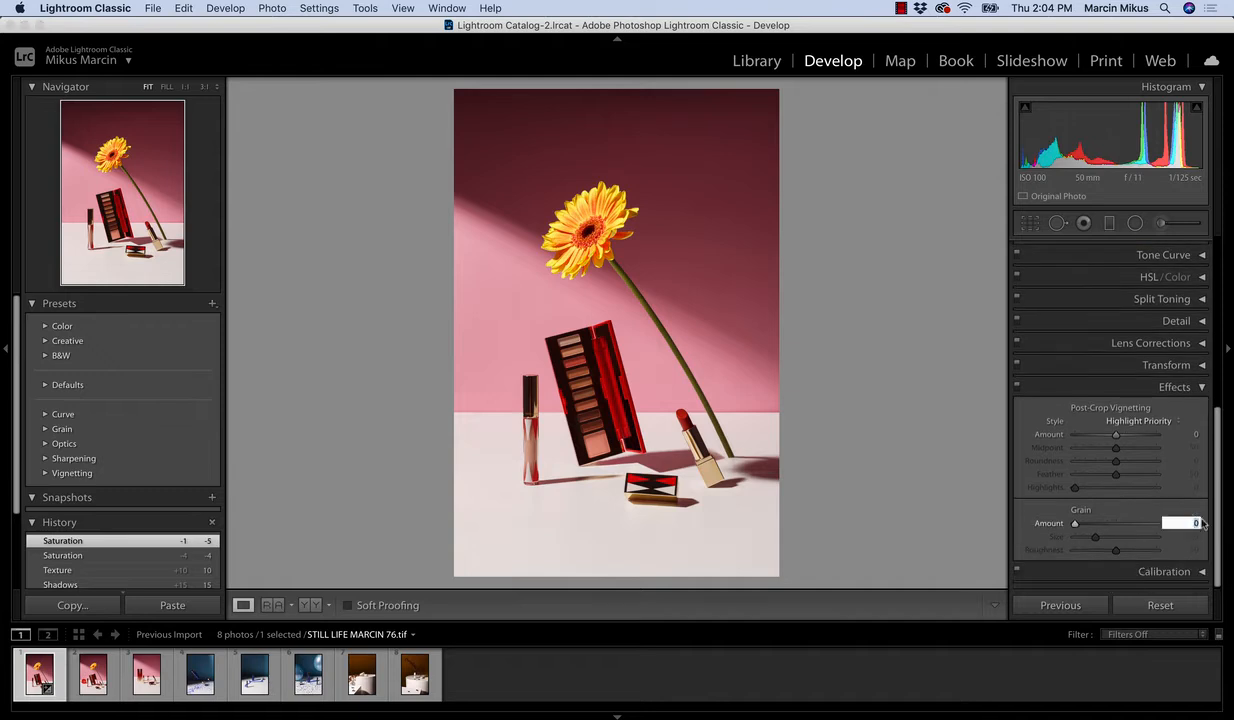
pyautogui.write('25')
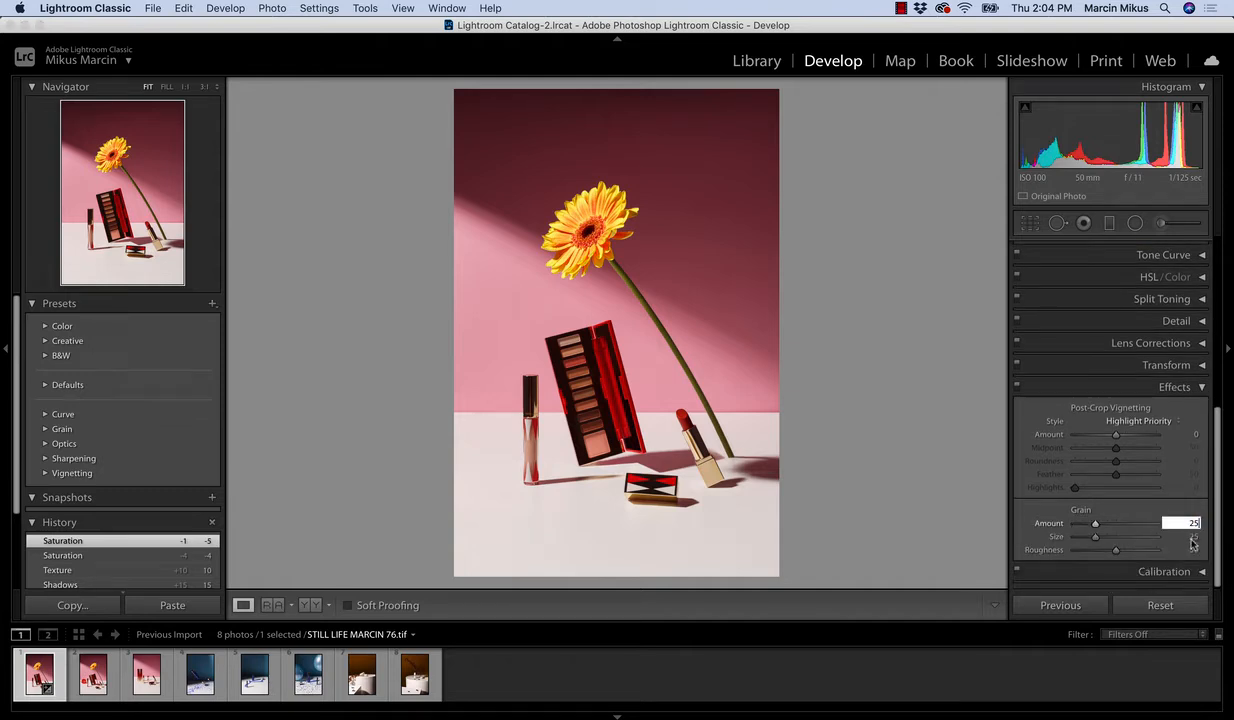
pyautogui.click(1192, 538)
pyautogui.write('40')
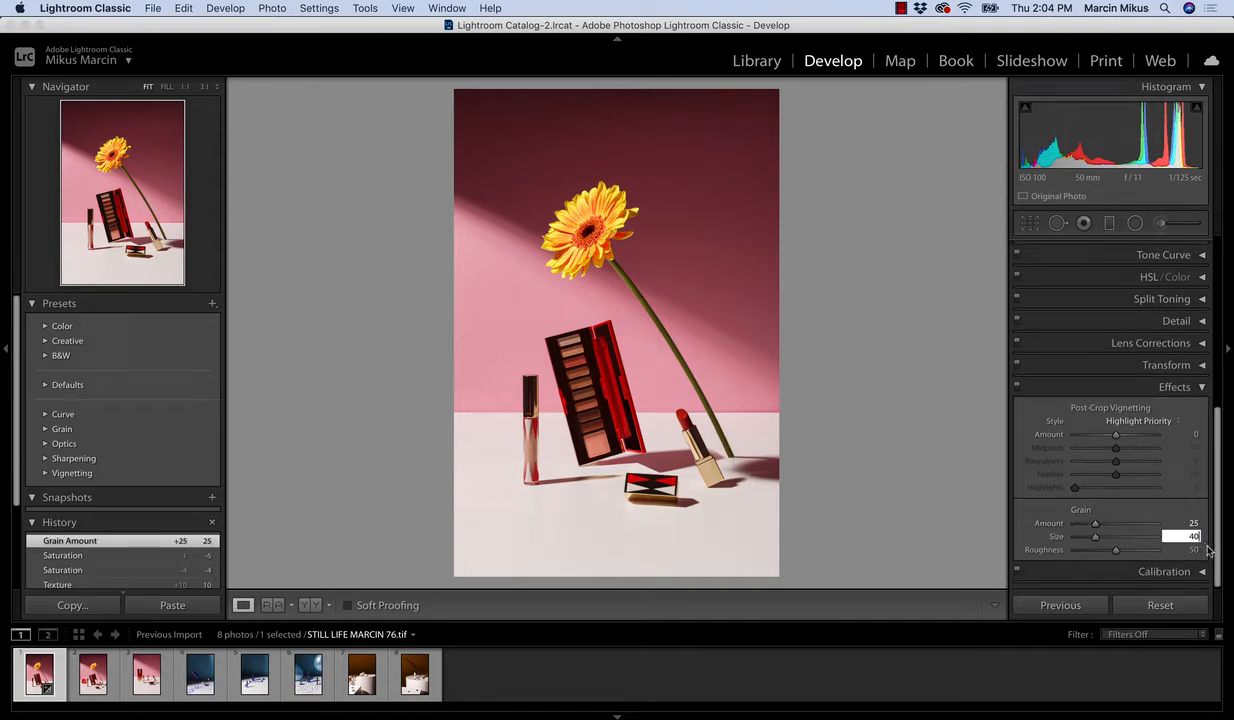
pyautogui.press('Return')
pyautogui.click(1200, 387)
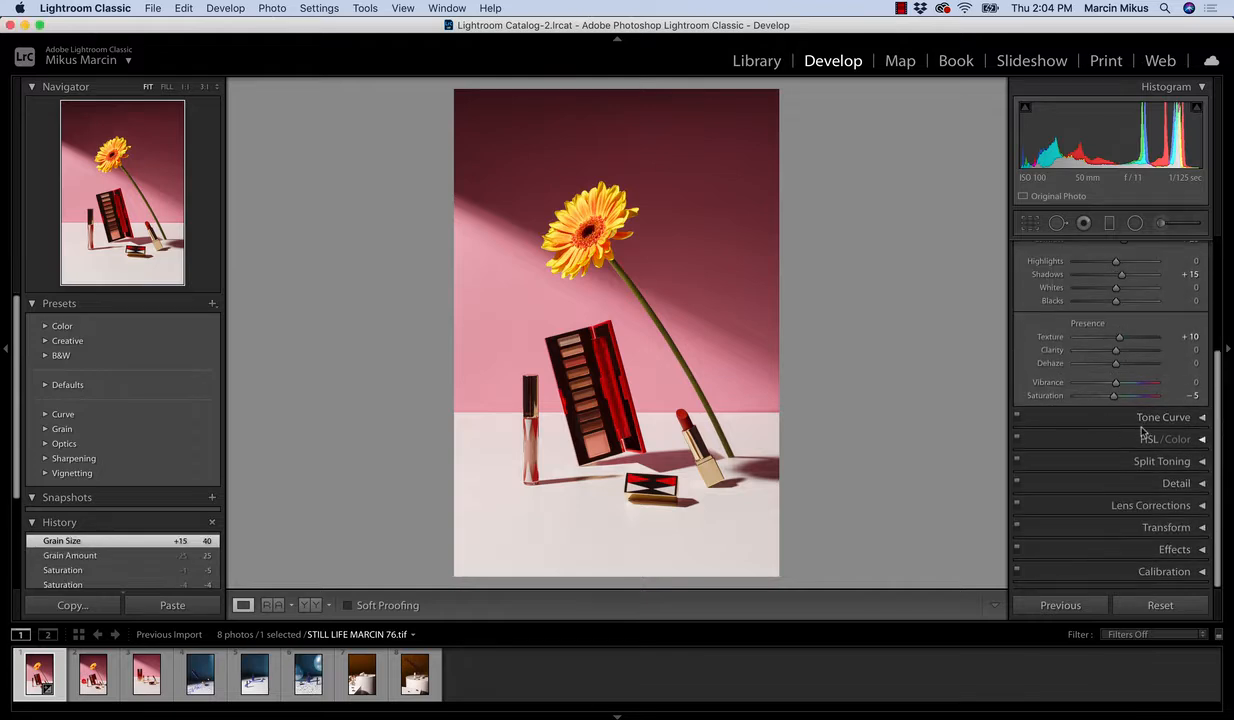
# Step: Synchronize the first photo's develop settings, with all setting groups included, to all eight imported photos
pyautogui.scroll(5, 1218, 410)
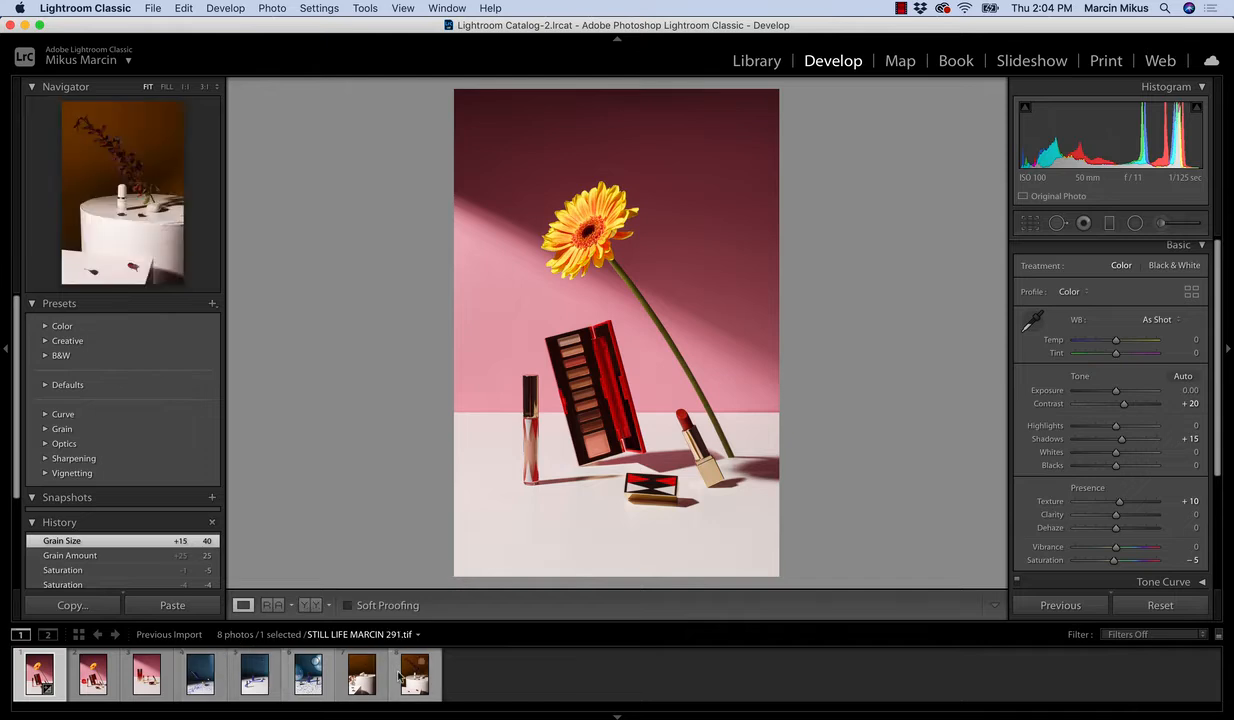
pyautogui.press('super+a')
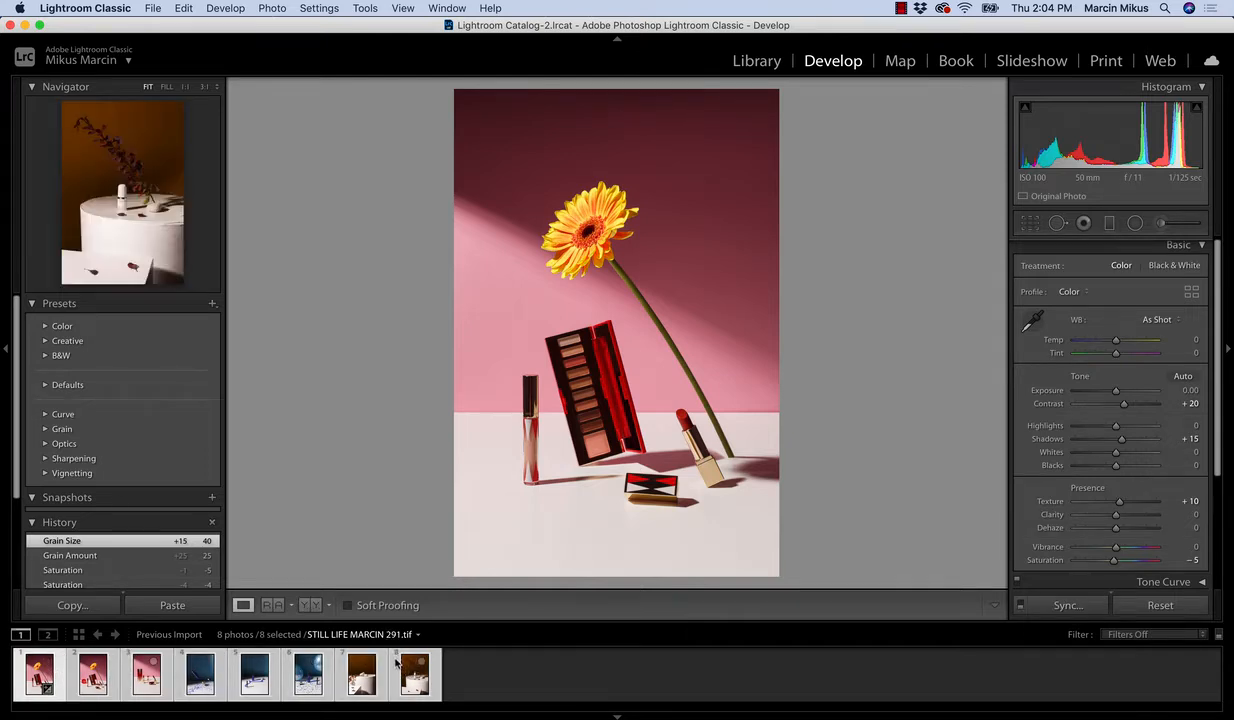
pyautogui.click(1058, 605)
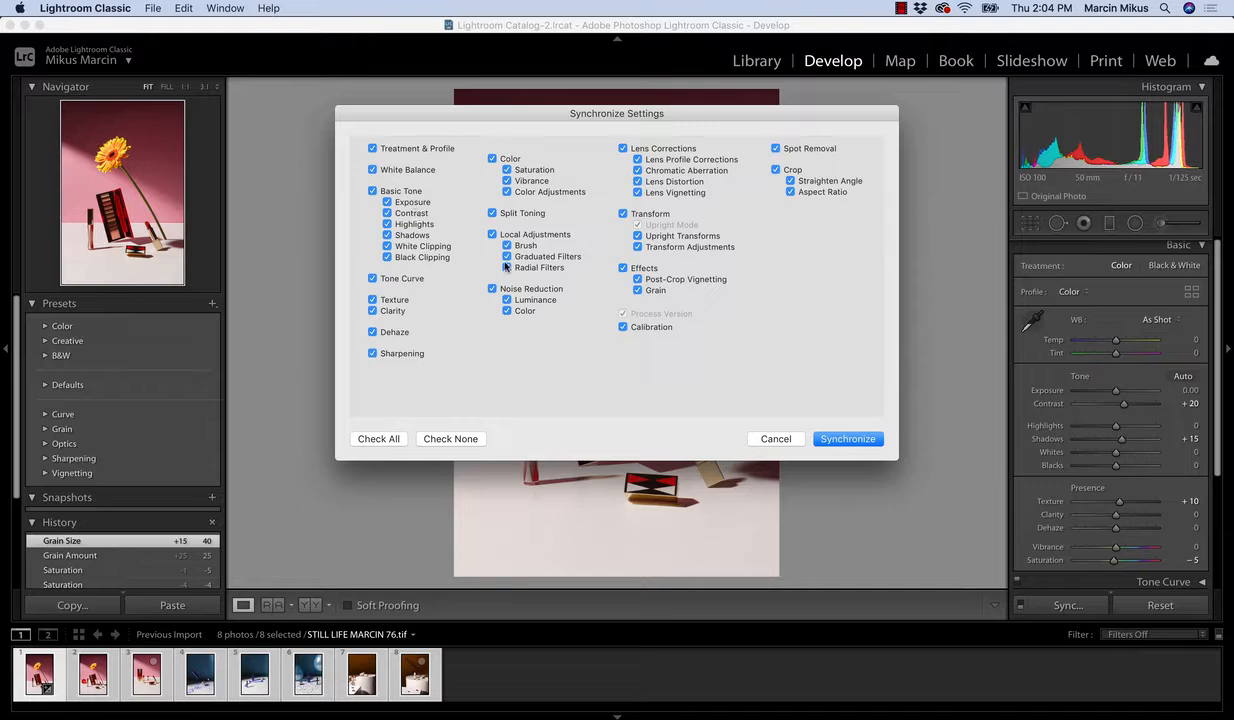
pyautogui.click(818, 438)
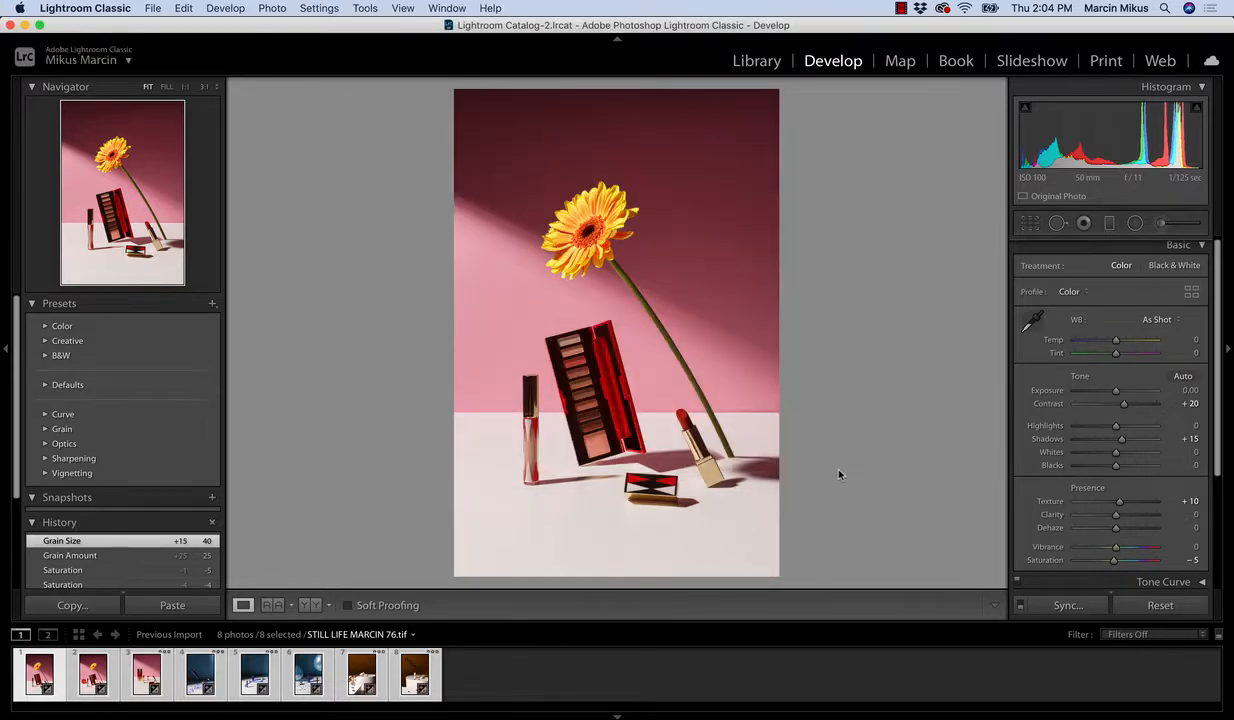
# Step: Compare the synchronized look of the first three pink photos, finishing on the first one
pyautogui.click(77, 675)
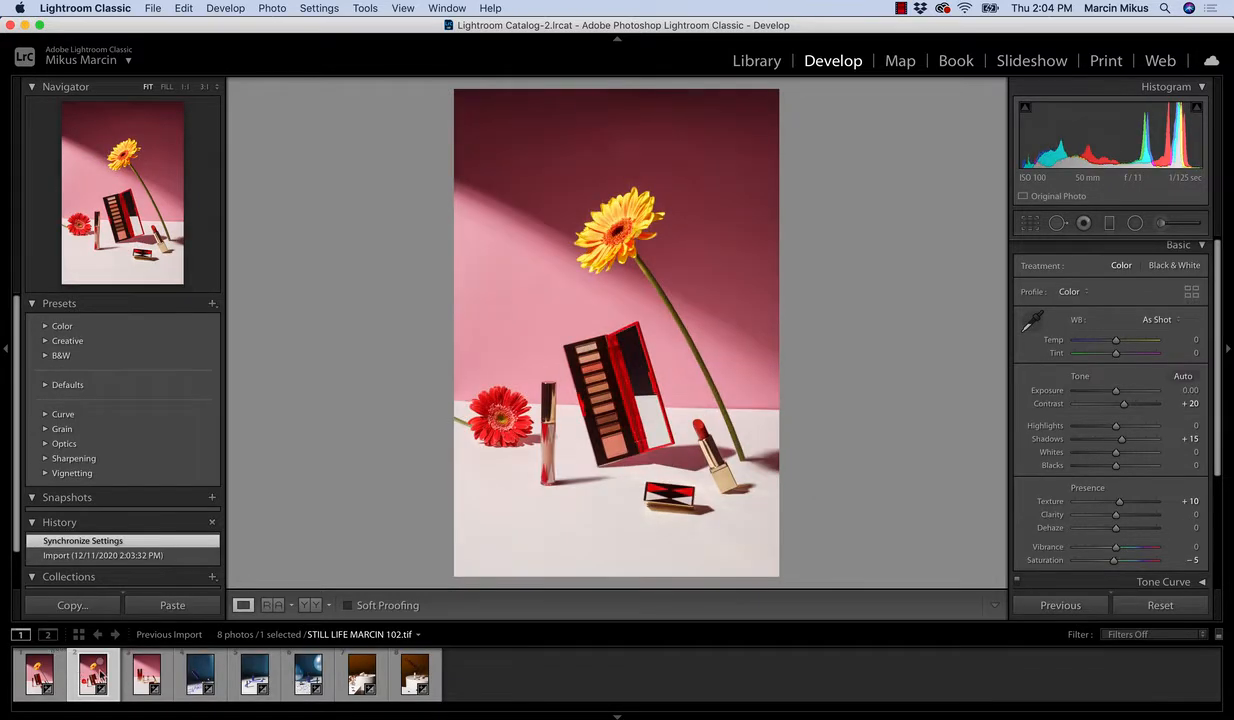
pyautogui.click(130, 668)
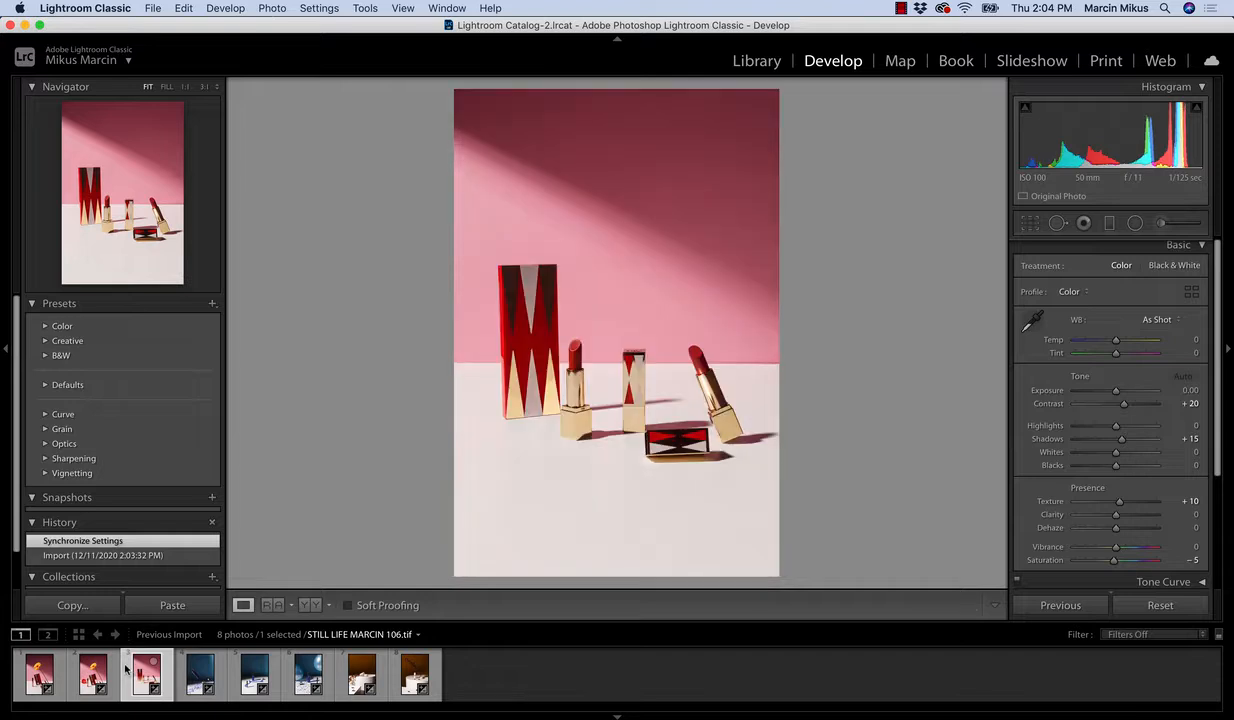
pyautogui.click(58, 672)
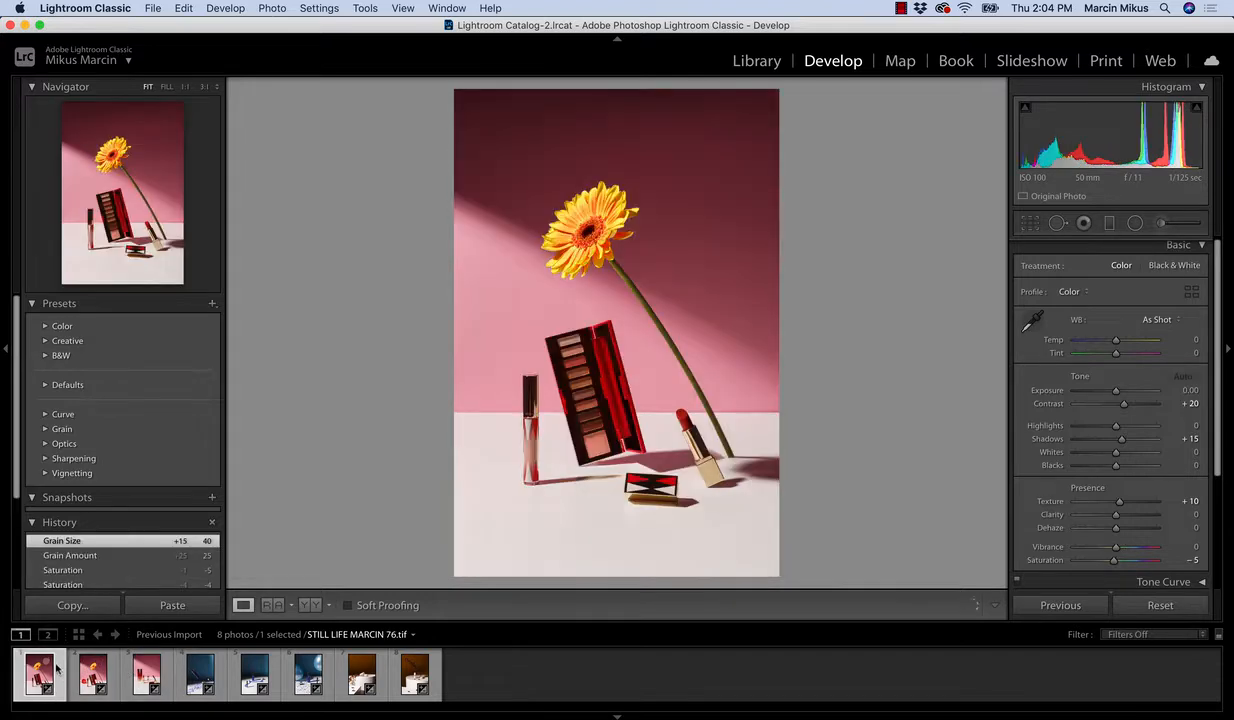
pyautogui.click(80, 650)
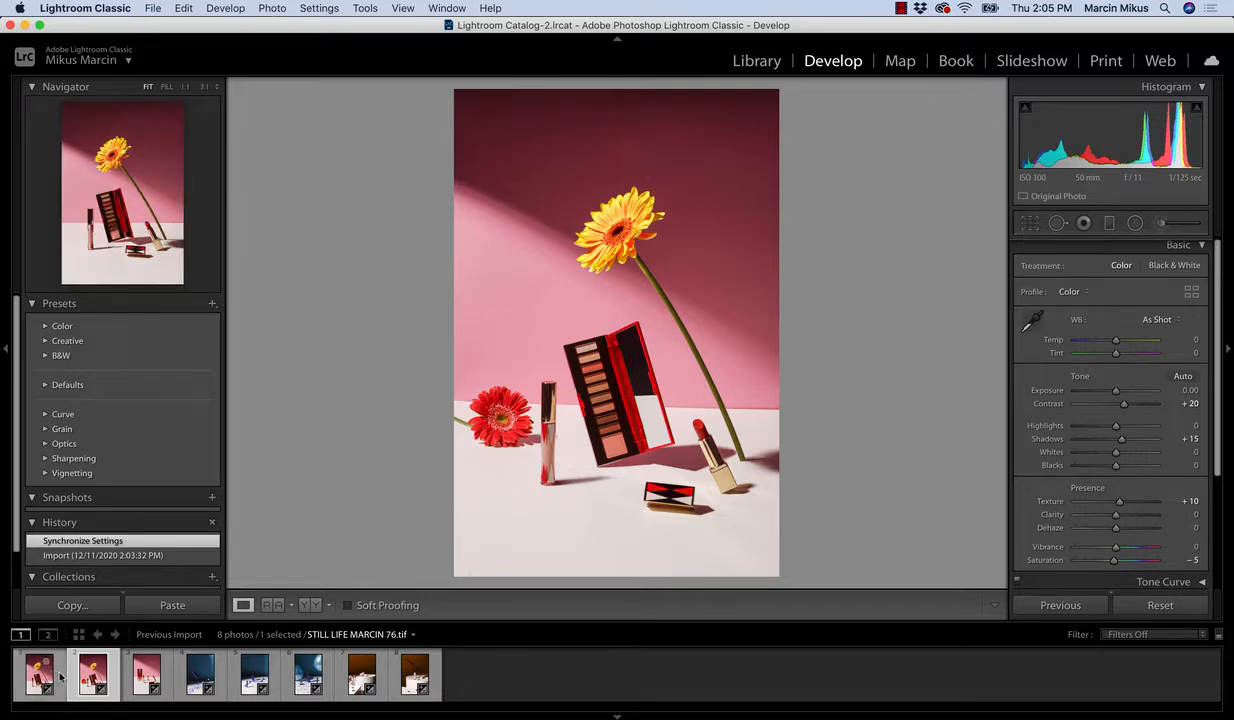
pyautogui.click(60, 677)
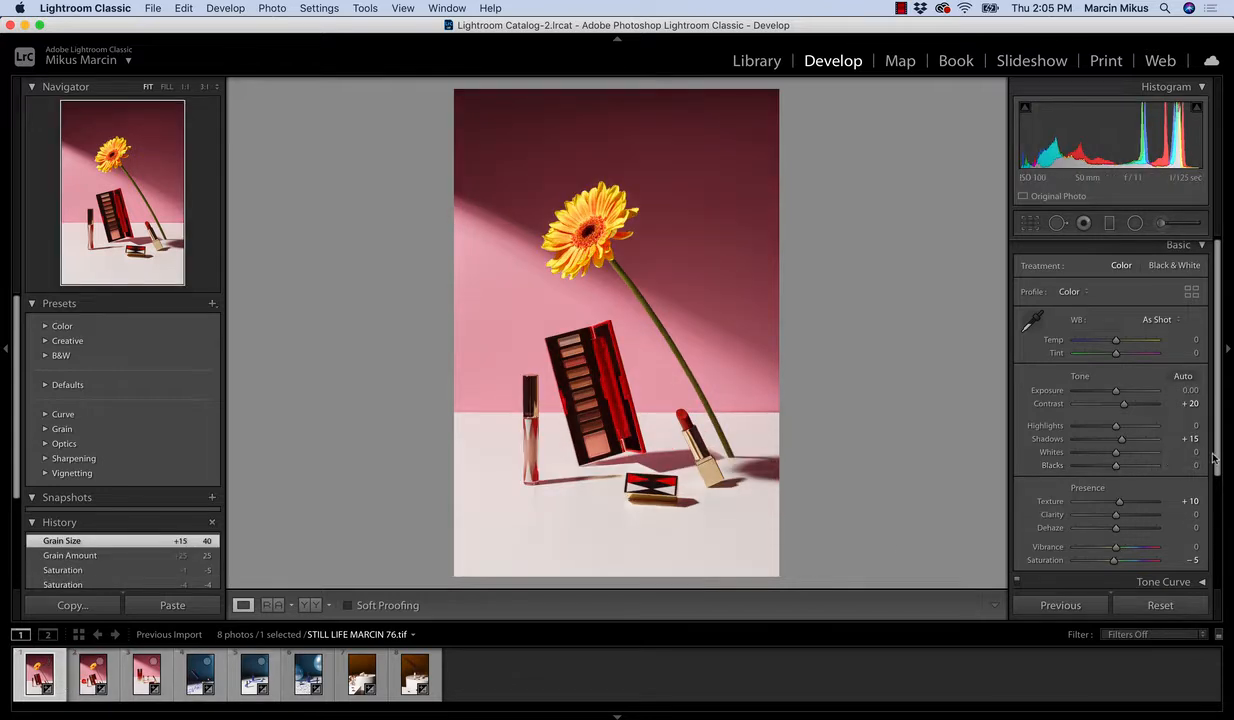
# Step: Raise the Magenta saturation to +10 in the first photo's HSL adjustments
pyautogui.scroll(-5, 1214, 458)
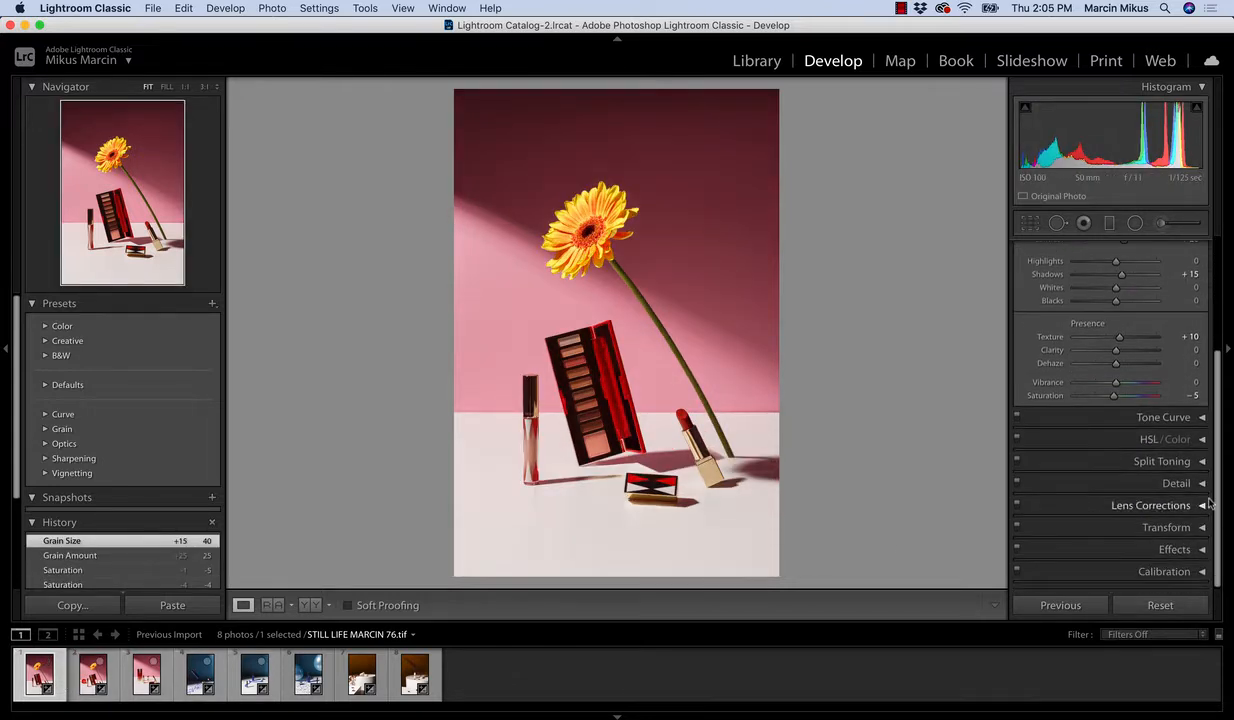
pyautogui.click(1202, 462)
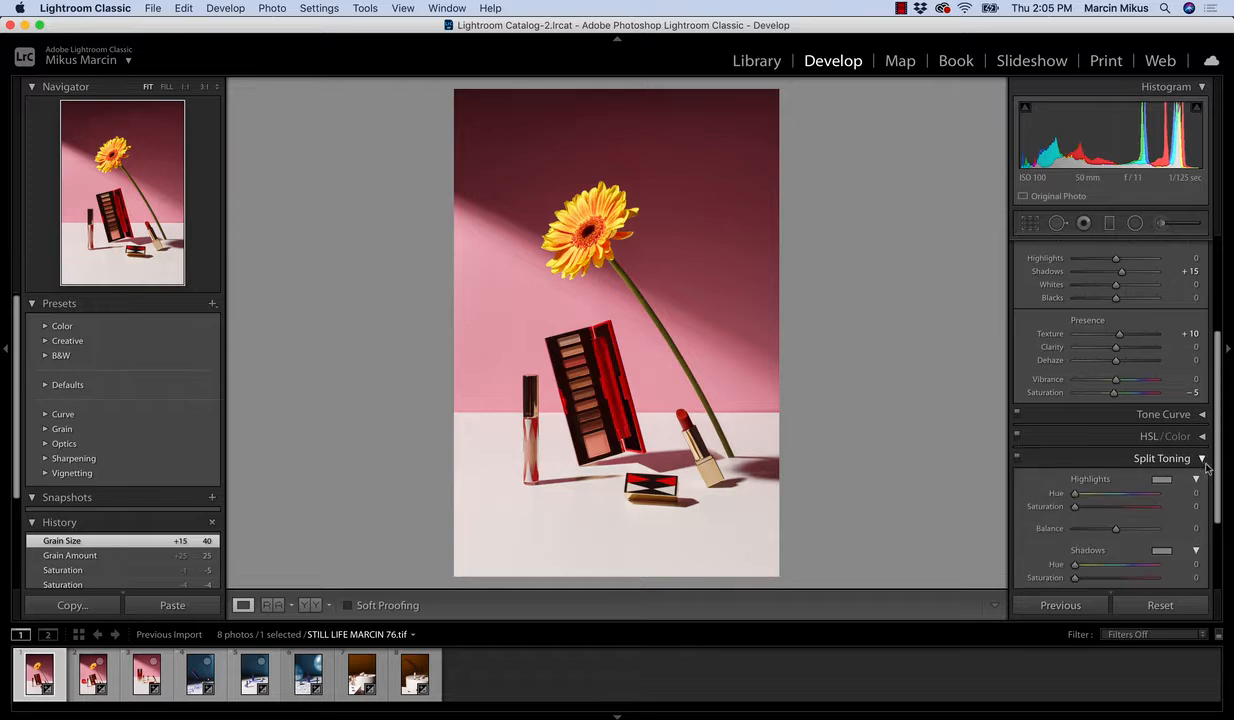
pyautogui.click(1160, 437)
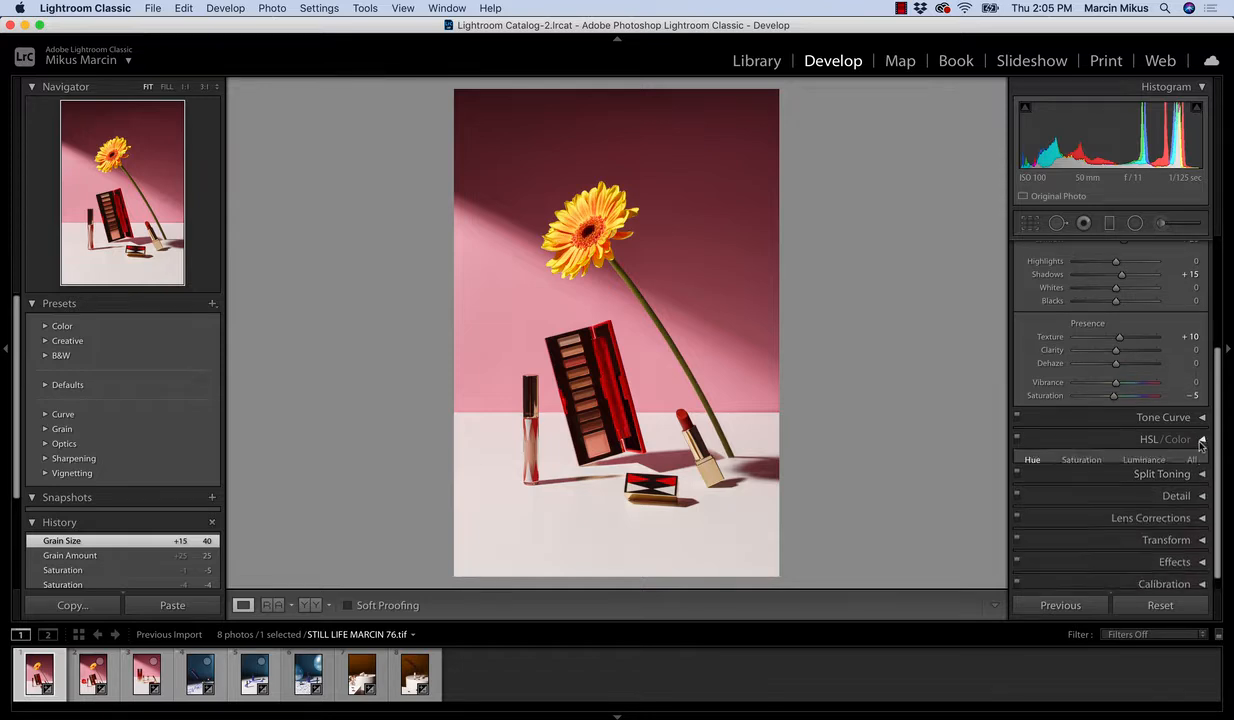
pyautogui.scroll(-3, 1218, 440)
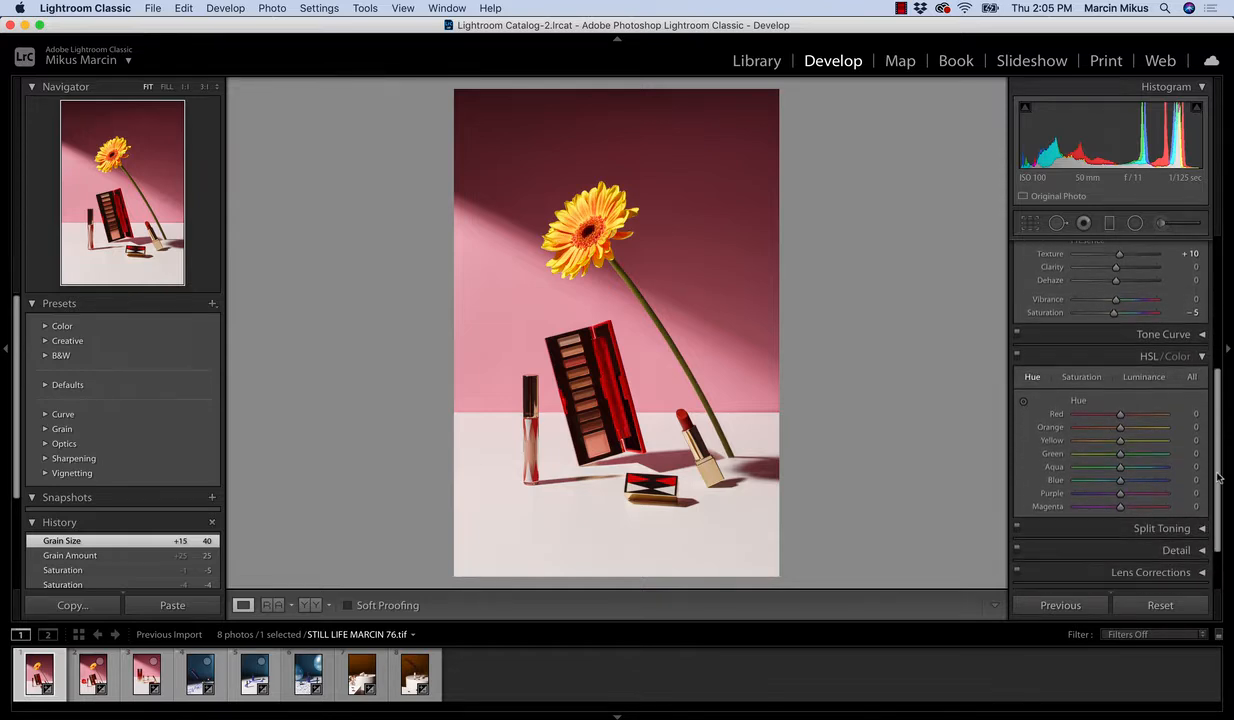
pyautogui.click(1078, 378)
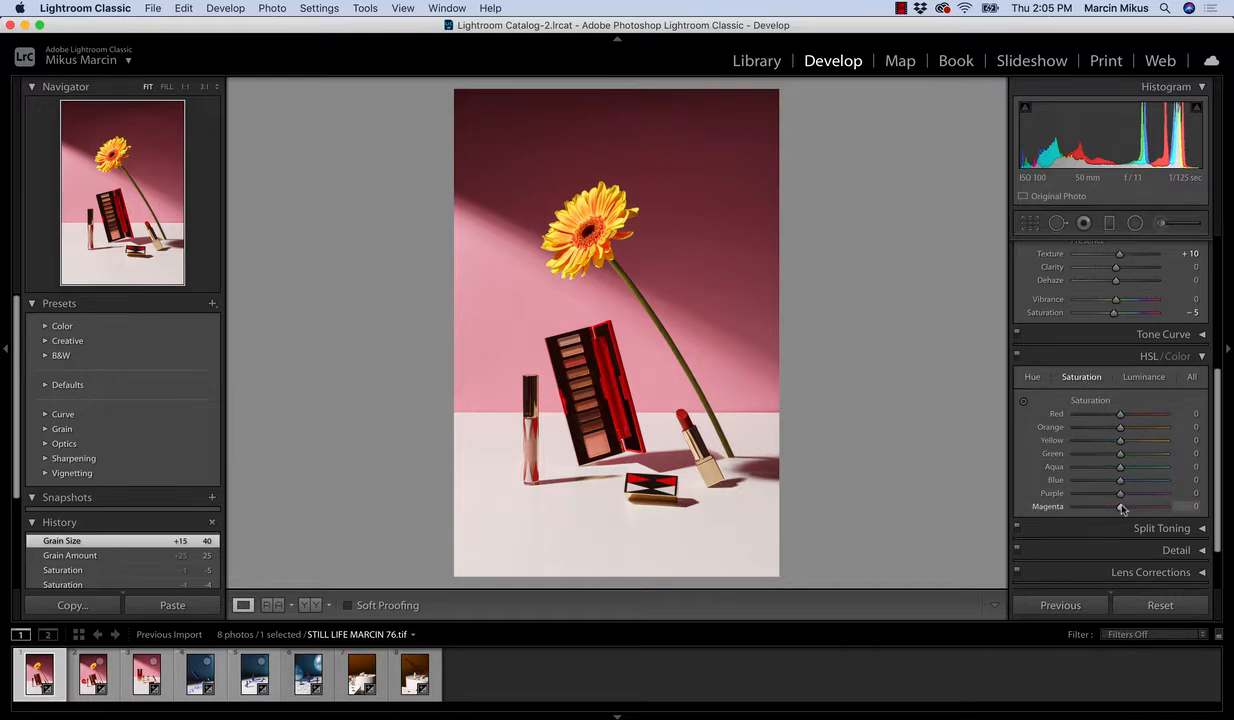
pyautogui.moveTo(1125, 509); pyautogui.dragTo(1127, 509)
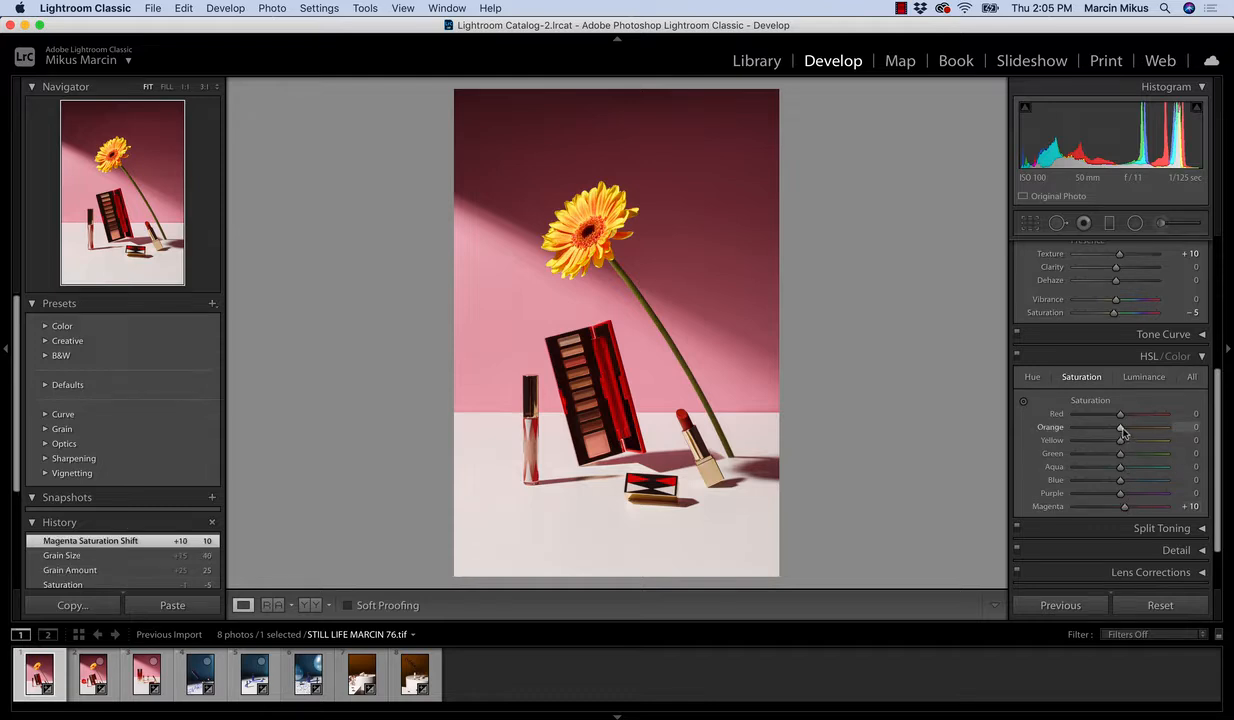
# Step: Set the Orange saturation of the first photo to 20 in the HSL adjustments
pyautogui.moveTo(1120, 427); pyautogui.dragTo(1127, 427)
pyautogui.moveTo(1132, 432); pyautogui.dragTo(1134, 430)
pyautogui.click(1190, 427)
pyautogui.write('20')
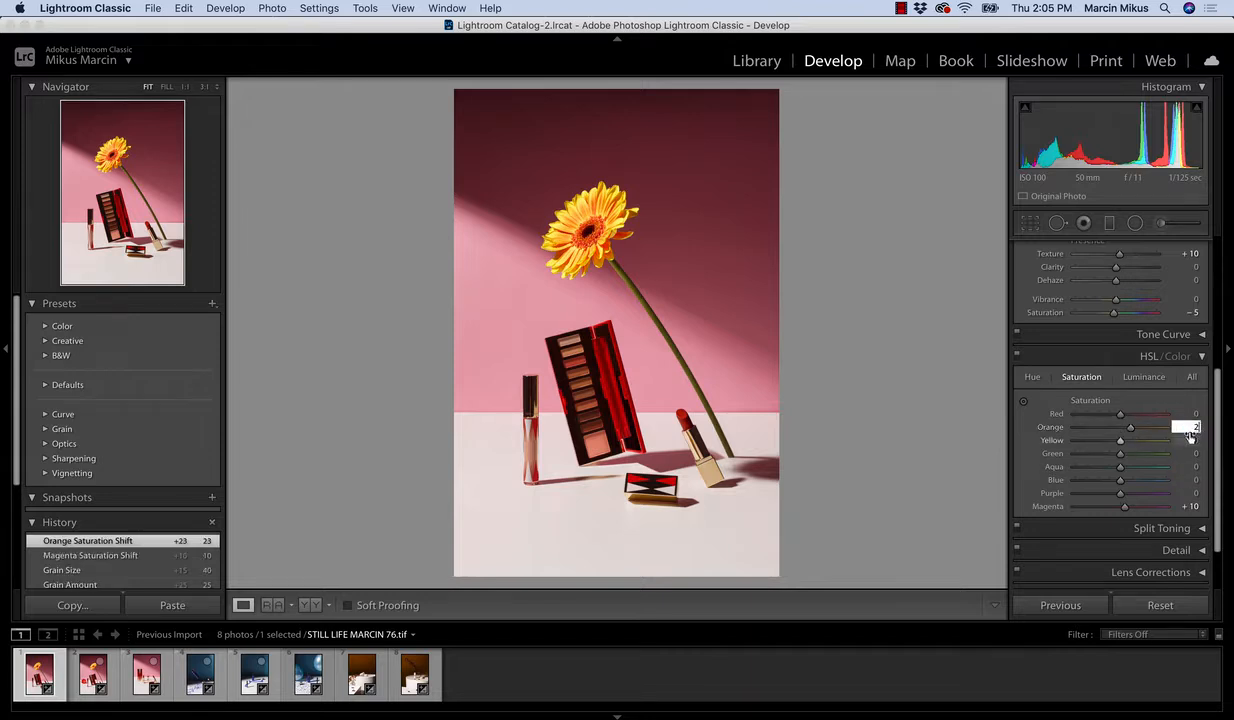
# Step: Set the first photo's Magenta saturation to 0 and raise its Red luminance to +10 in the HSL adjustments
pyautogui.click(1188, 506)
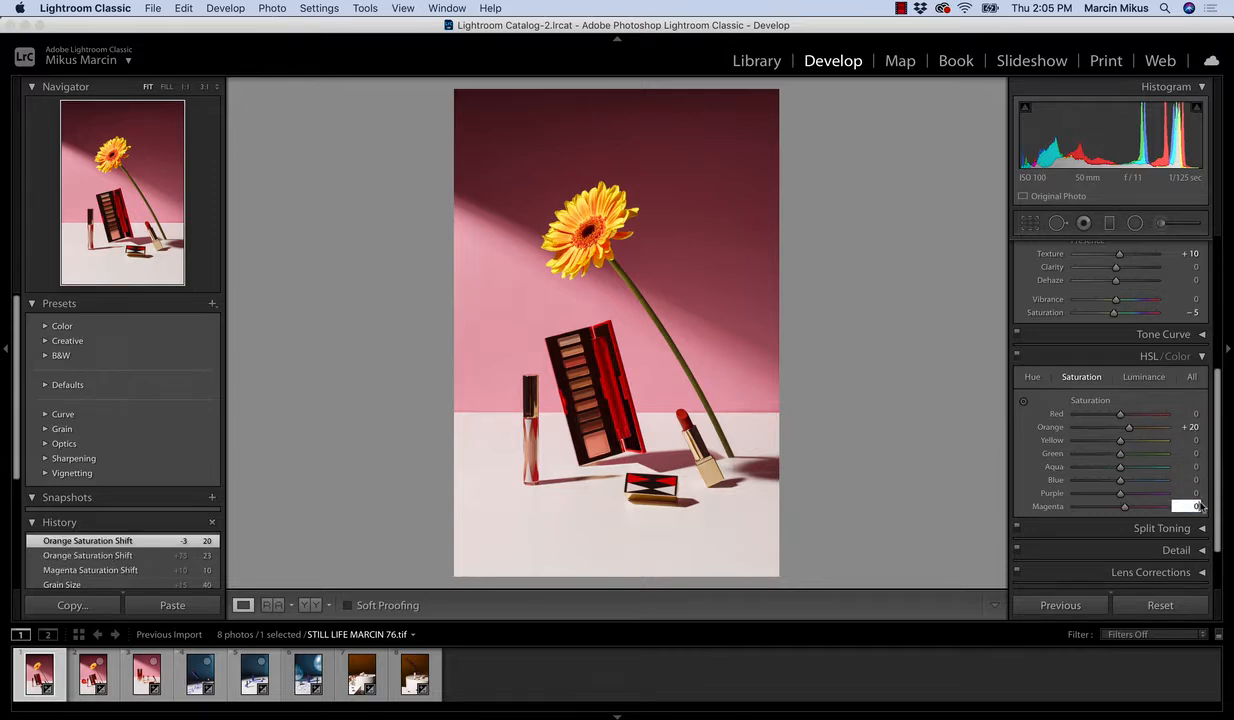
pyautogui.write('0')
pyautogui.press('Return')
pyautogui.click(1148, 378)
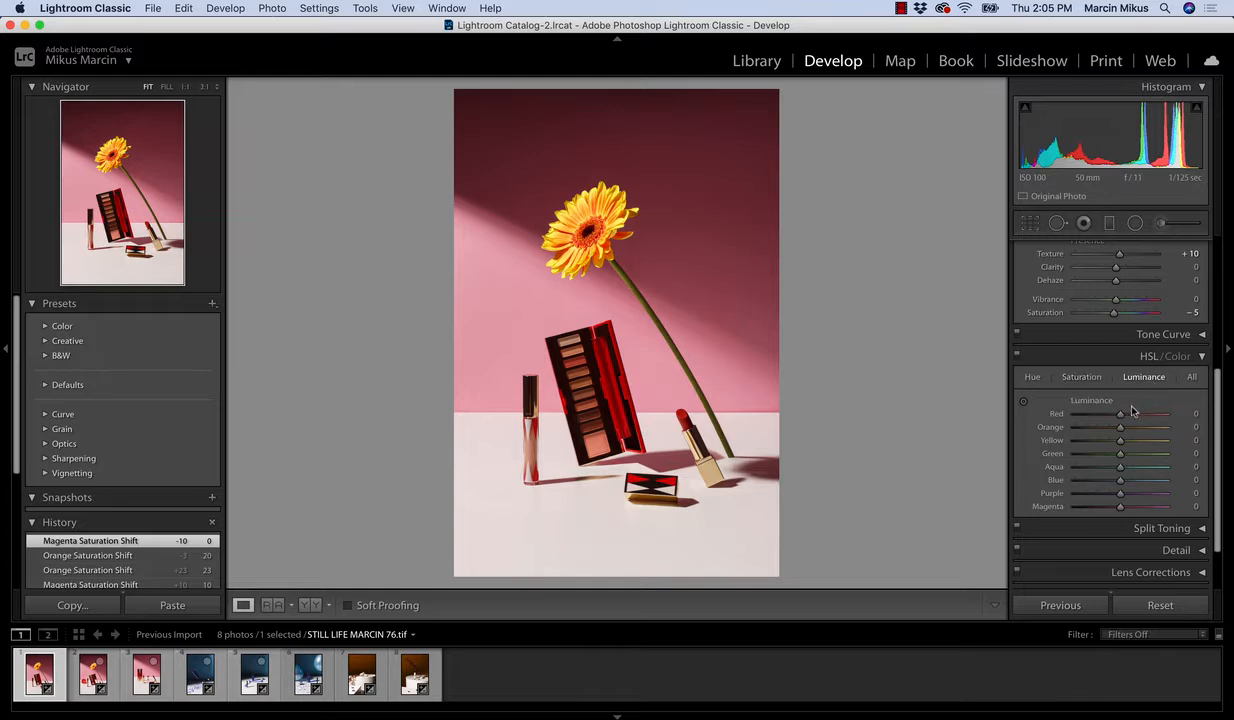
pyautogui.moveTo(1120, 414); pyautogui.dragTo(1124, 415)
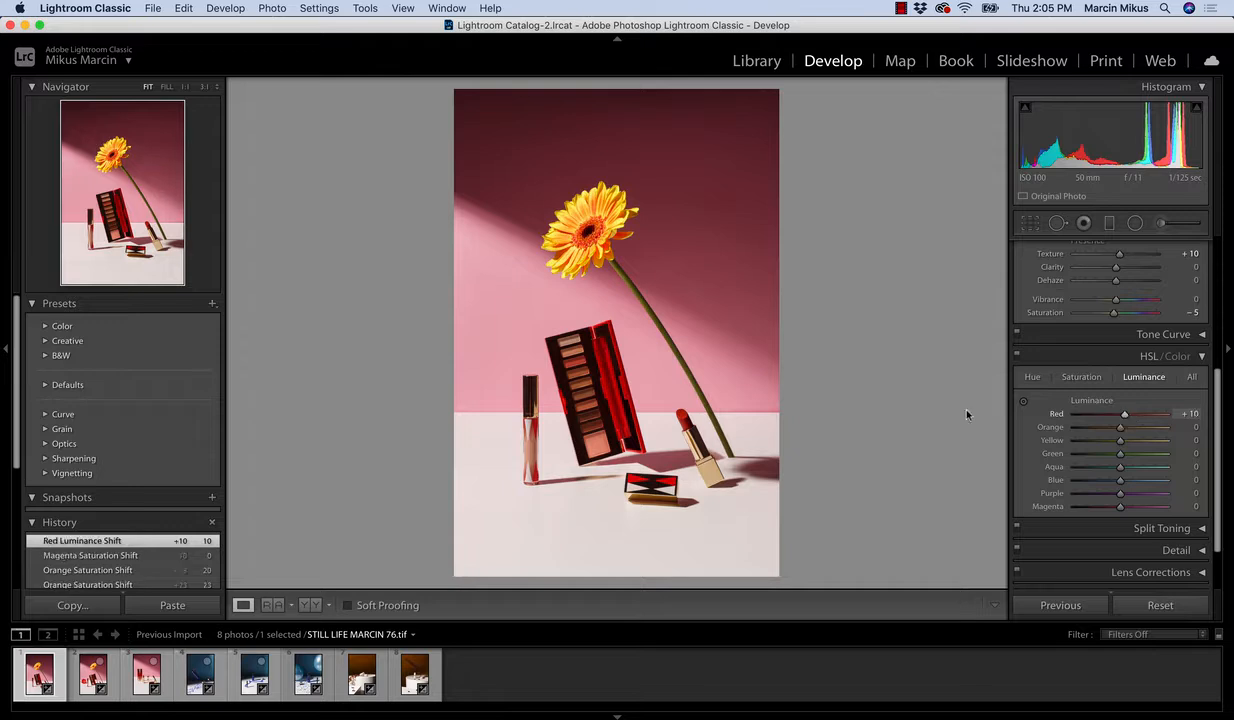
# Step: Synchronize the first photo's develop settings to all three pink photos, with all setting groups included
pyautogui.keyDown('shift'); pyautogui.click(138, 672); pyautogui.keyUp('shift')
pyautogui.click(1062, 605)
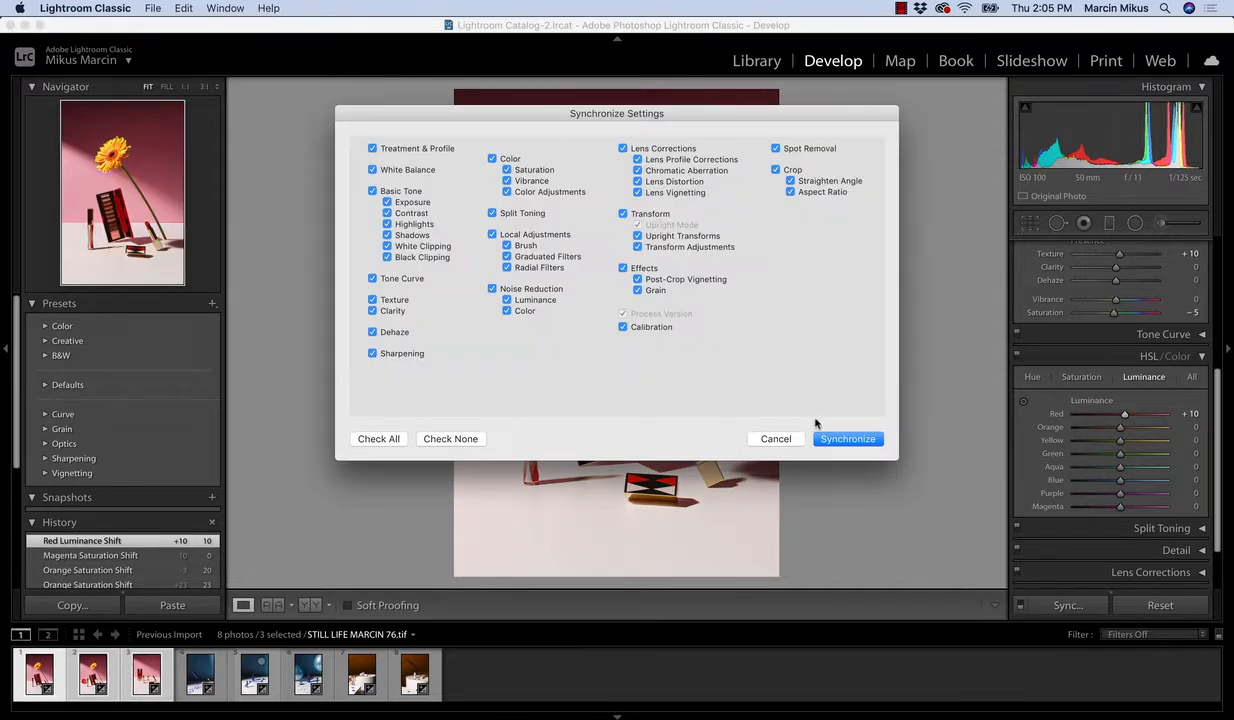
pyautogui.click(820, 439)
# Step: Review the second and third pink photos, and look through the three blue photos
pyautogui.click(112, 676)
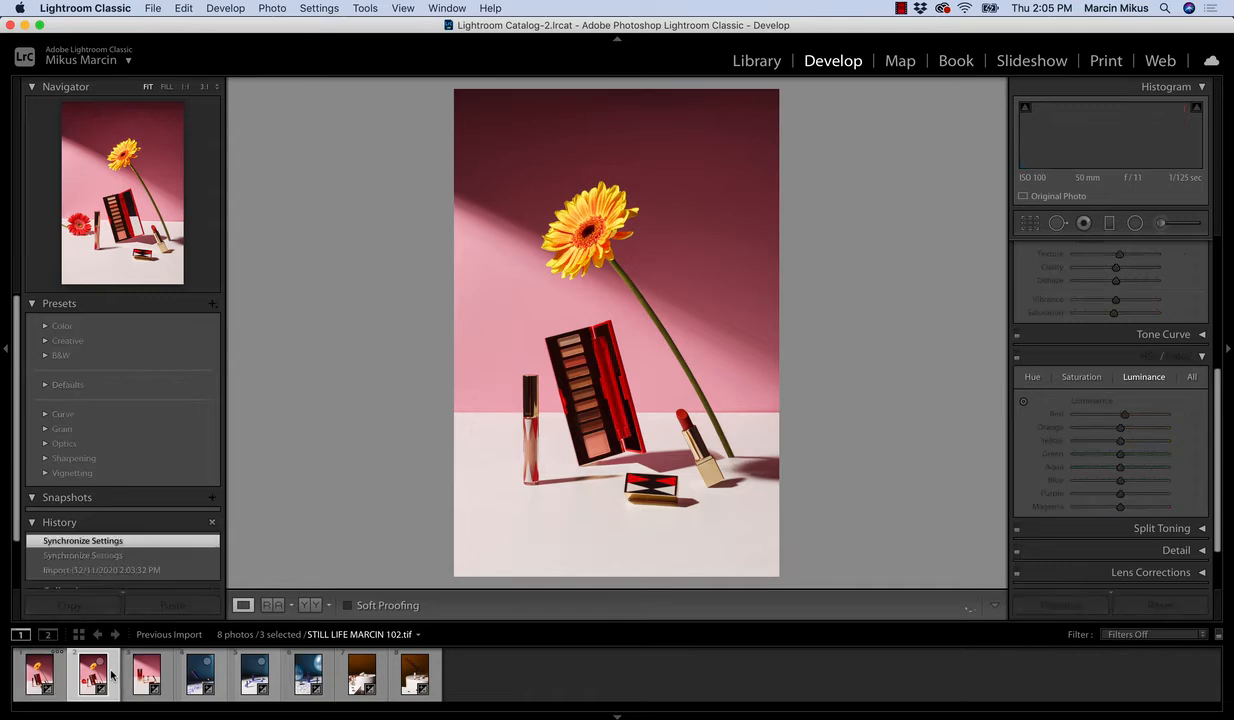
pyautogui.click(129, 672)
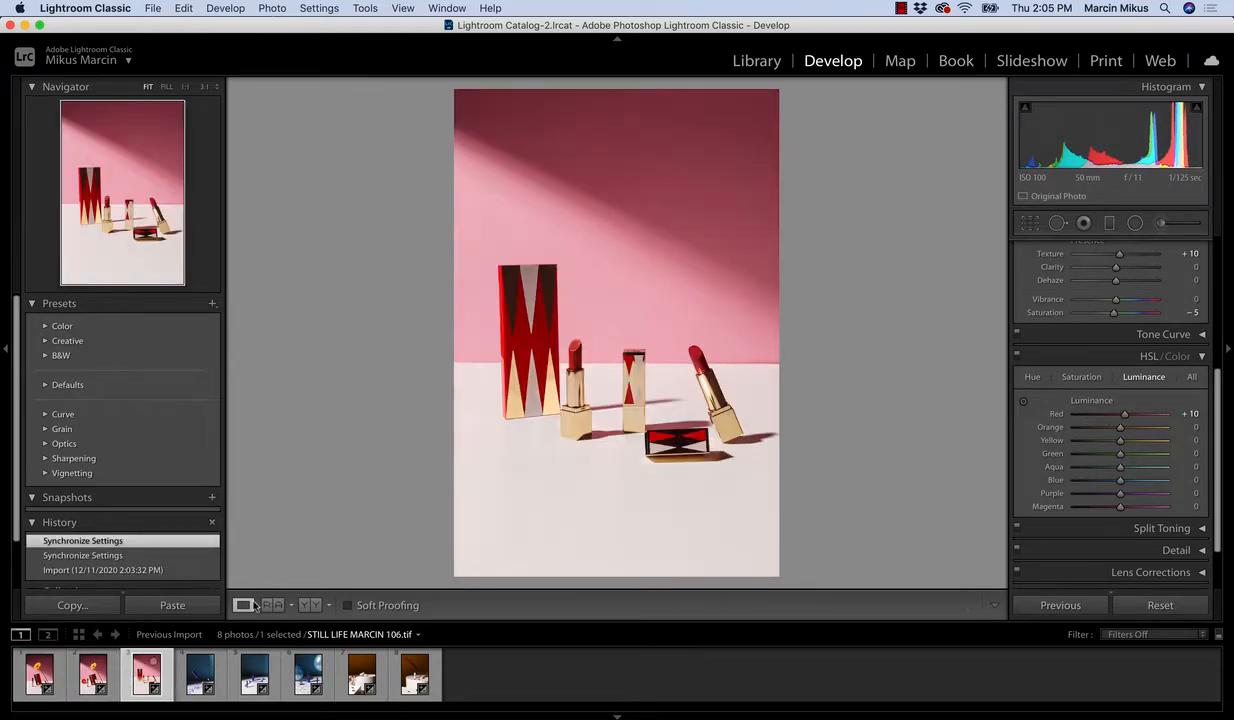
pyautogui.click(190, 680)
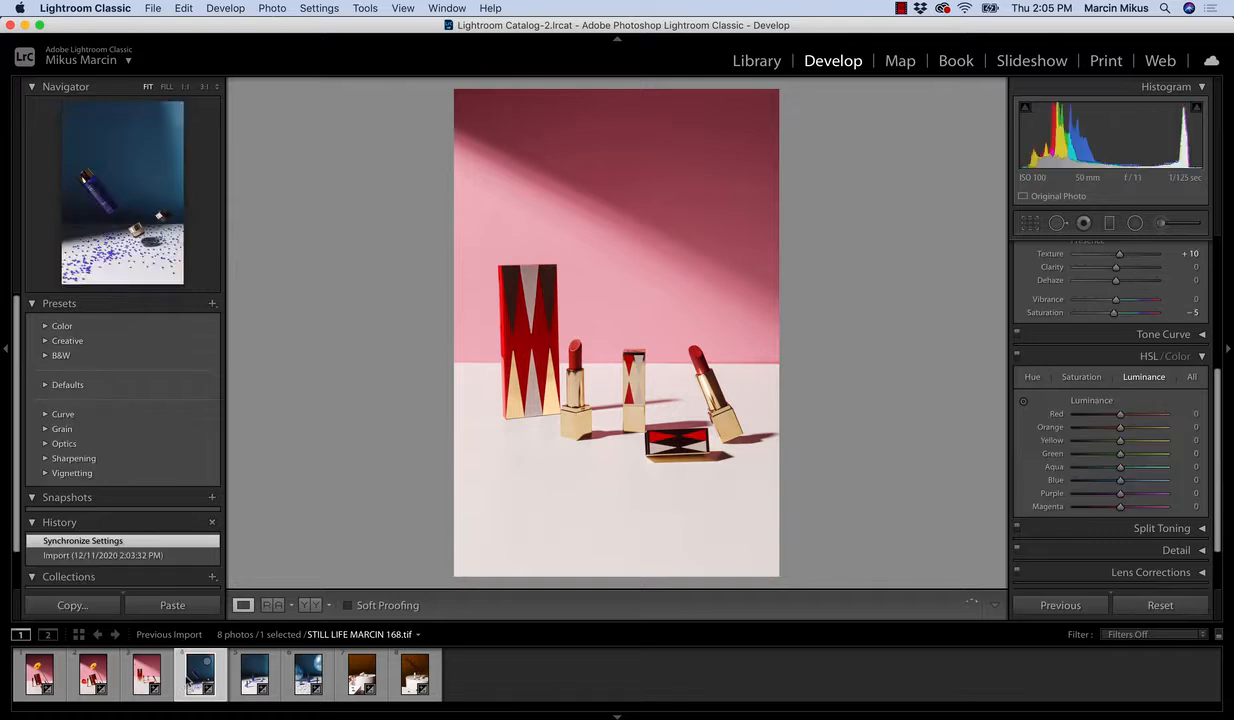
pyautogui.click(237, 670)
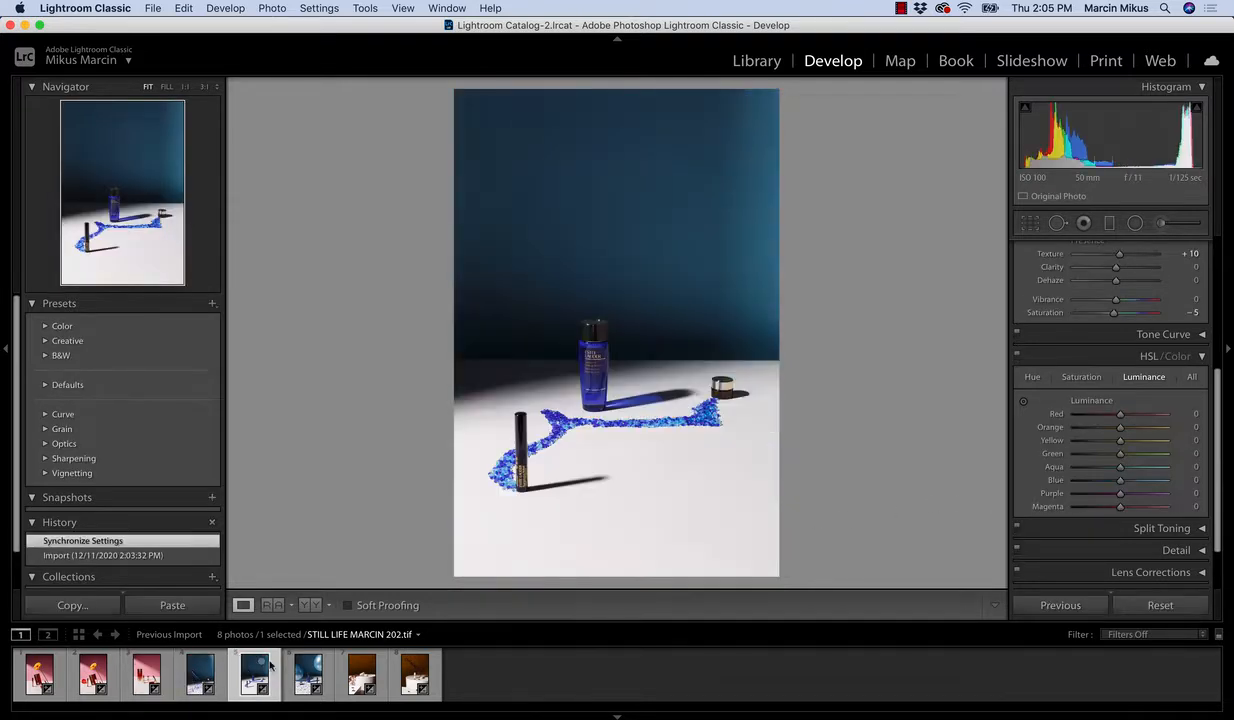
pyautogui.press('Right')
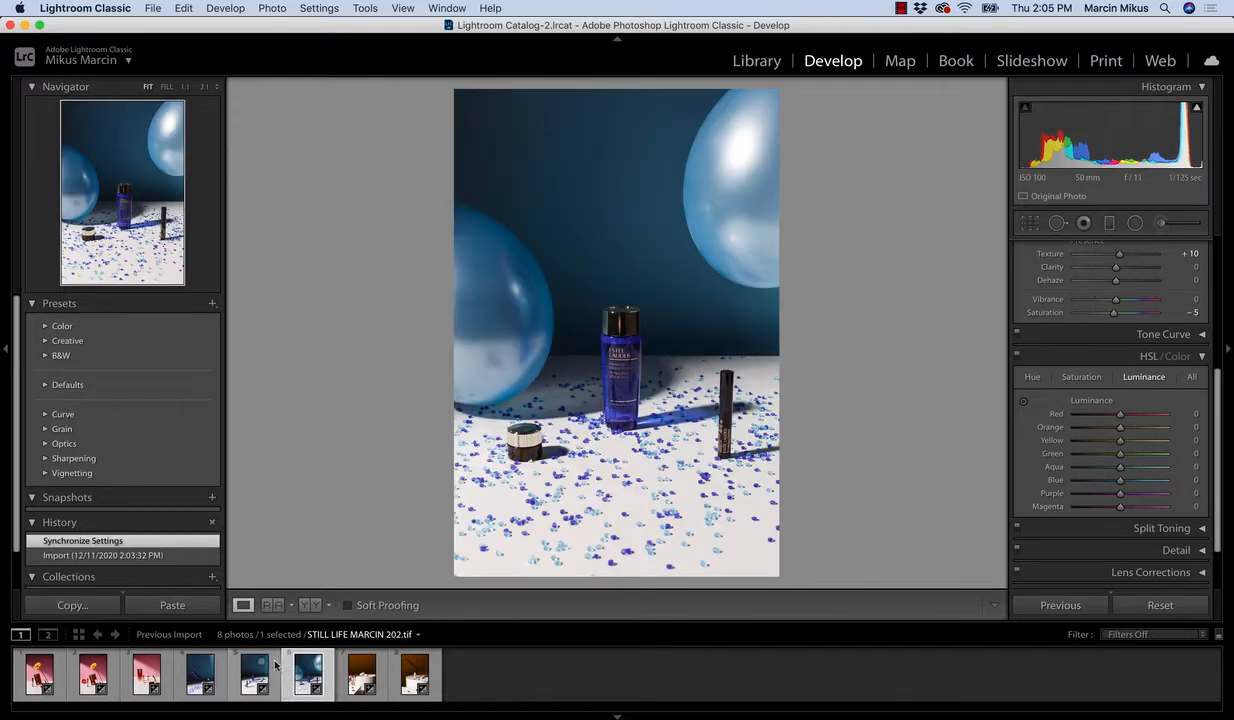
# Step: Set both Shadows and Contrast to 25 for the fourth photo, the blue one with the floating bottle
pyautogui.click(200, 672)
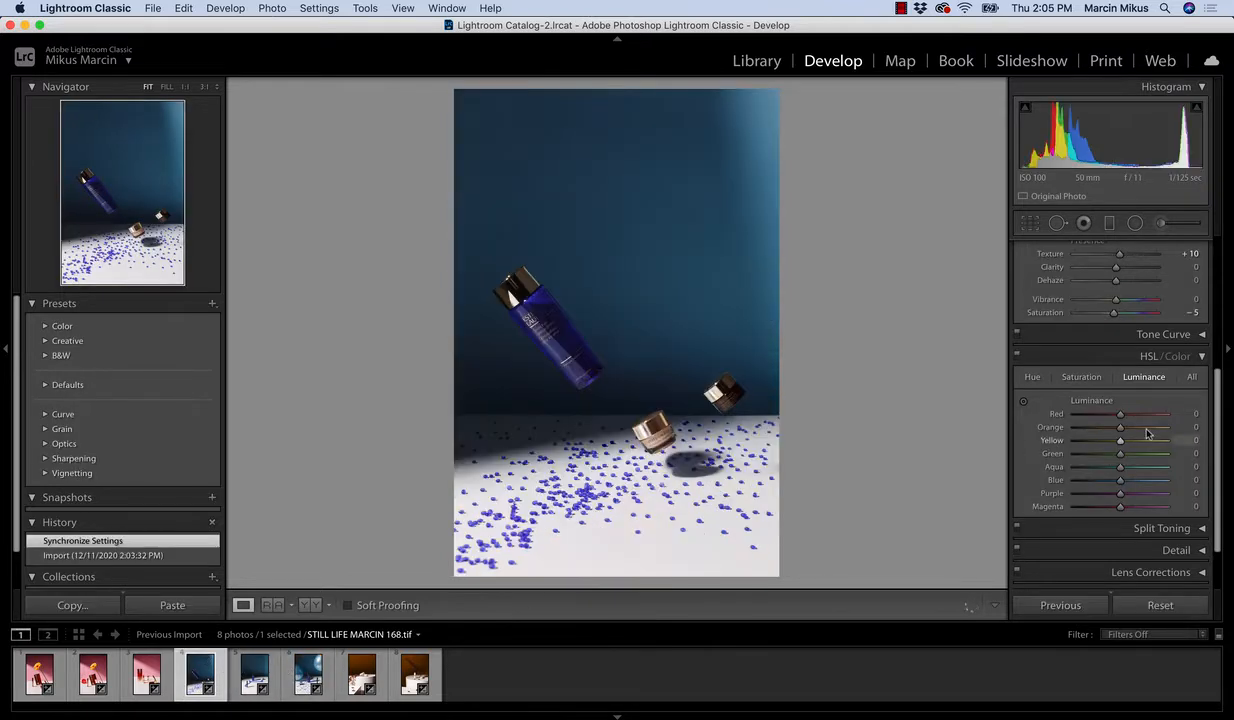
pyautogui.scroll(5, 1190, 330)
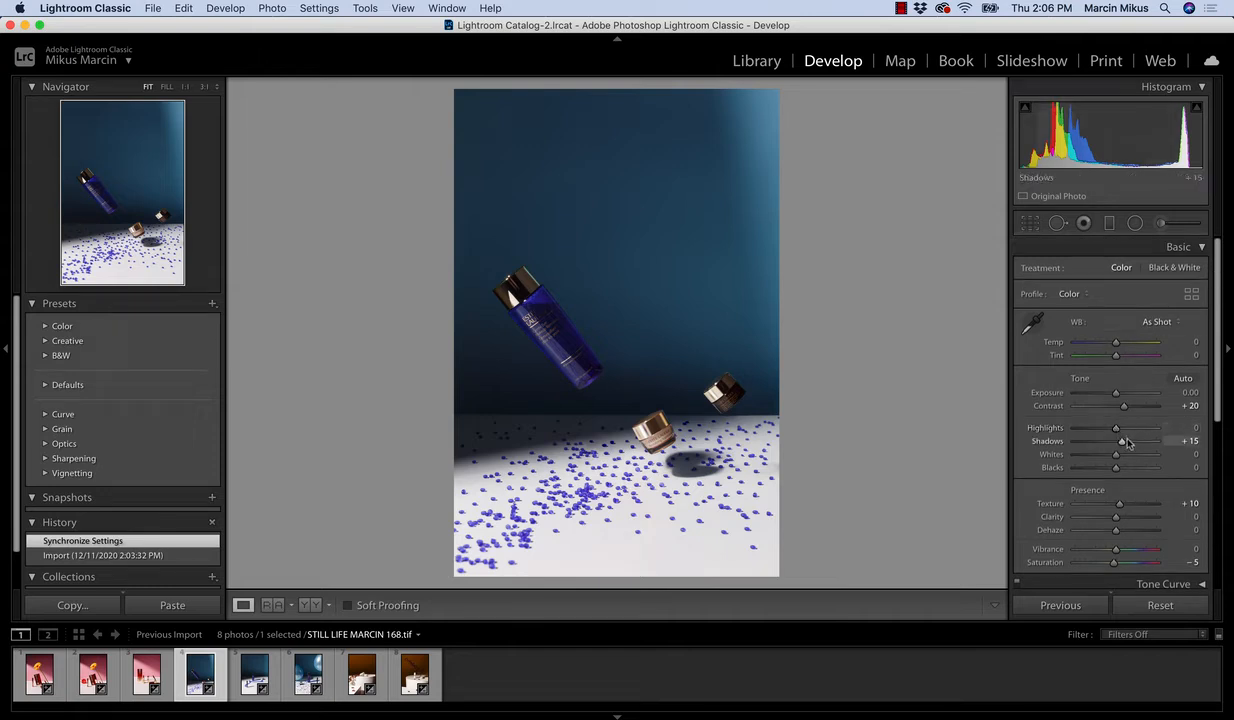
pyautogui.moveTo(1122, 443); pyautogui.dragTo(1129, 443)
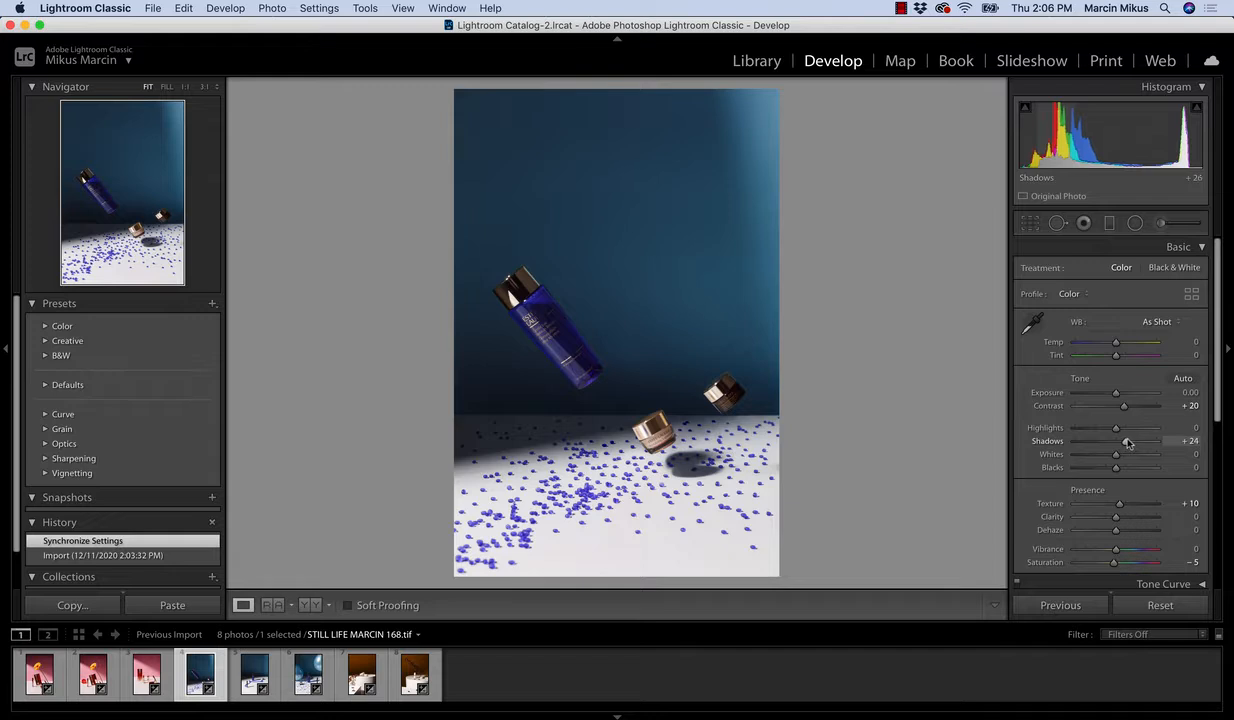
pyautogui.click(1187, 441)
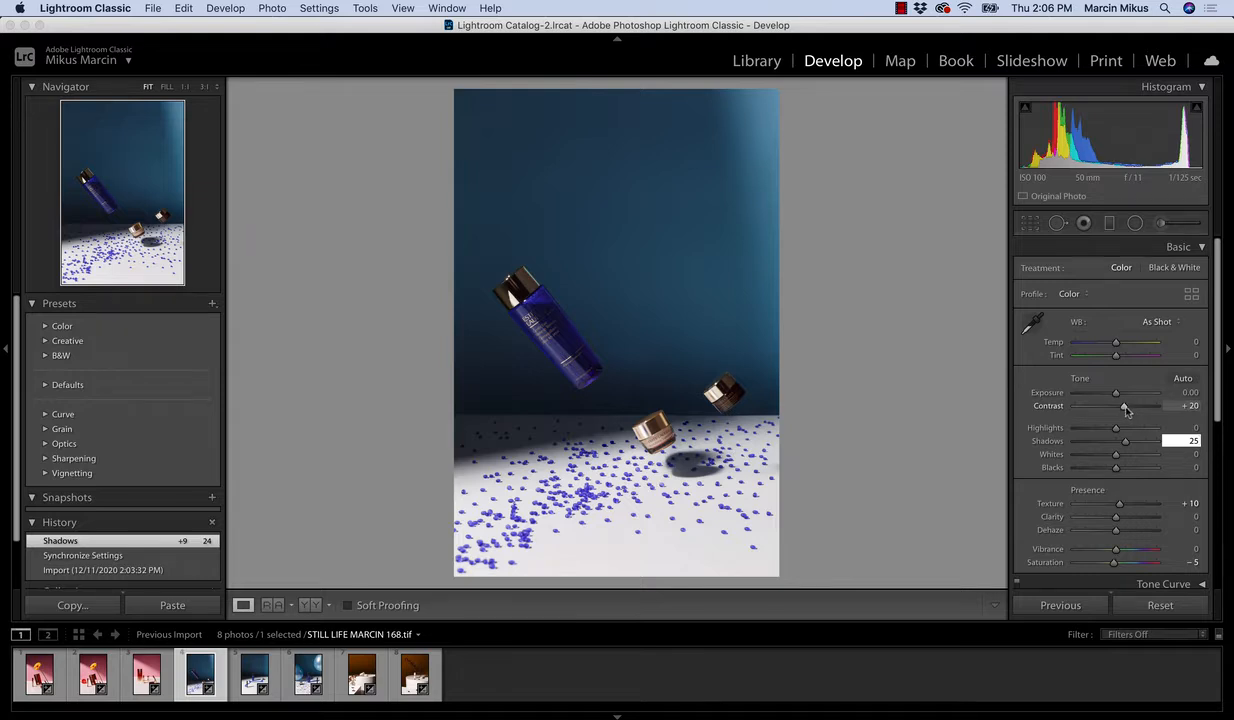
pyautogui.moveTo(1130, 411); pyautogui.dragTo(1128, 410)
pyautogui.click(1195, 408)
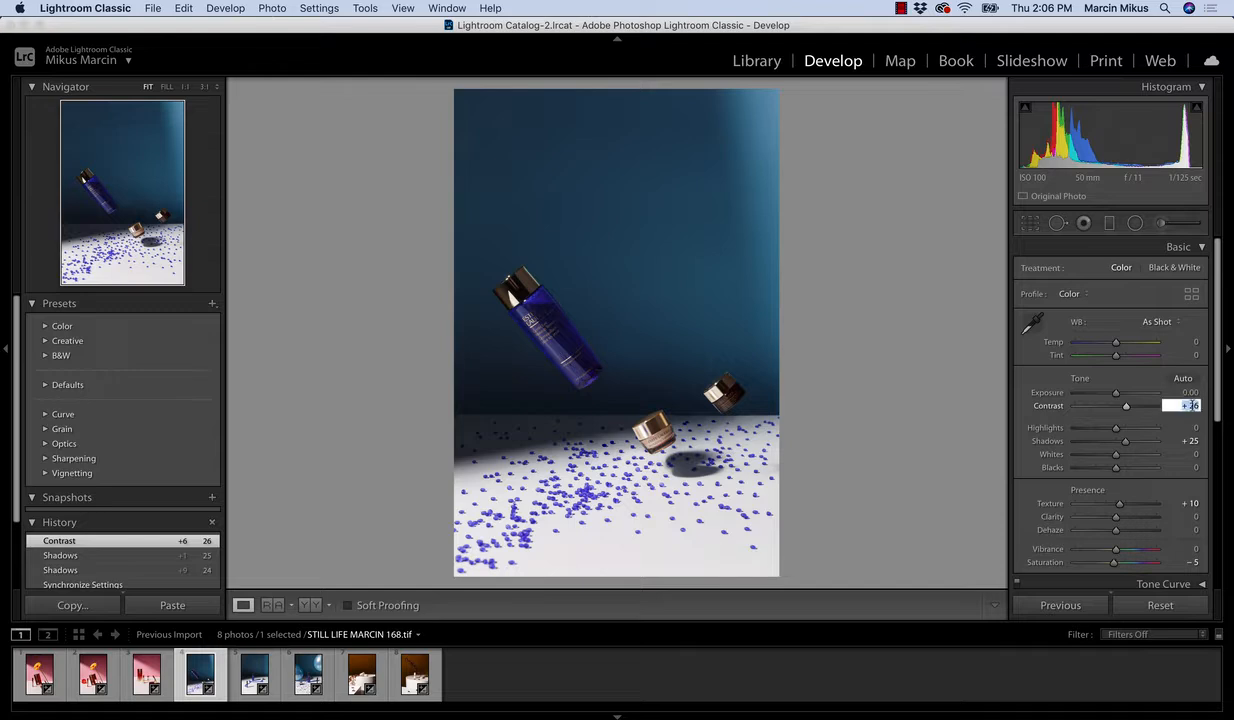
pyautogui.write('25')
# Step: Synchronize the fourth photo's develop settings to all three blue photos
pyautogui.click(238, 666)
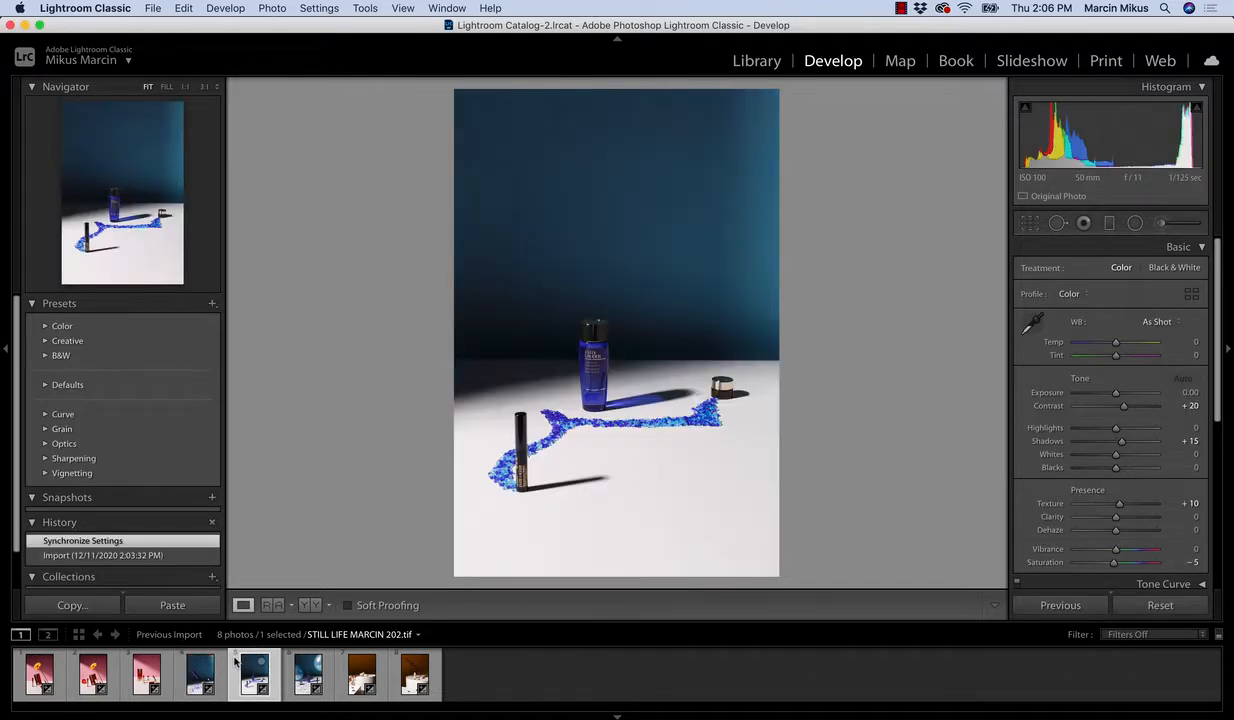
pyautogui.click(212, 662)
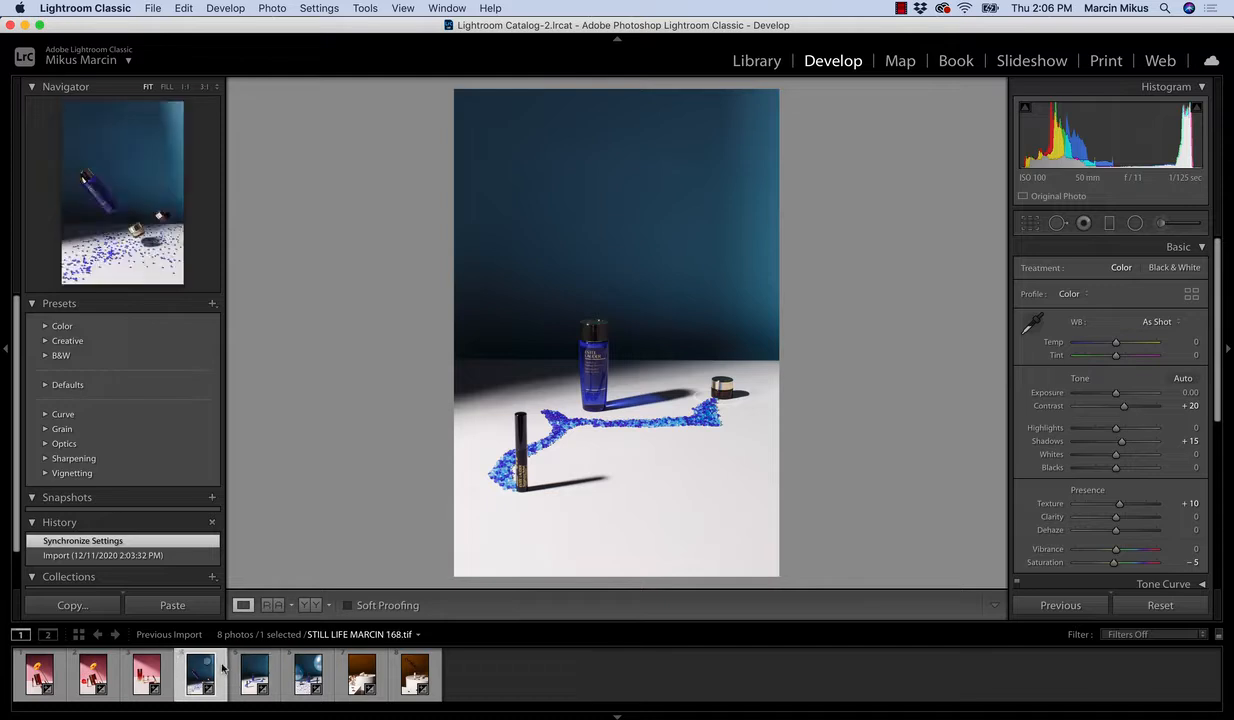
pyautogui.keyDown('shift'); pyautogui.click(293, 676); pyautogui.keyUp('shift')
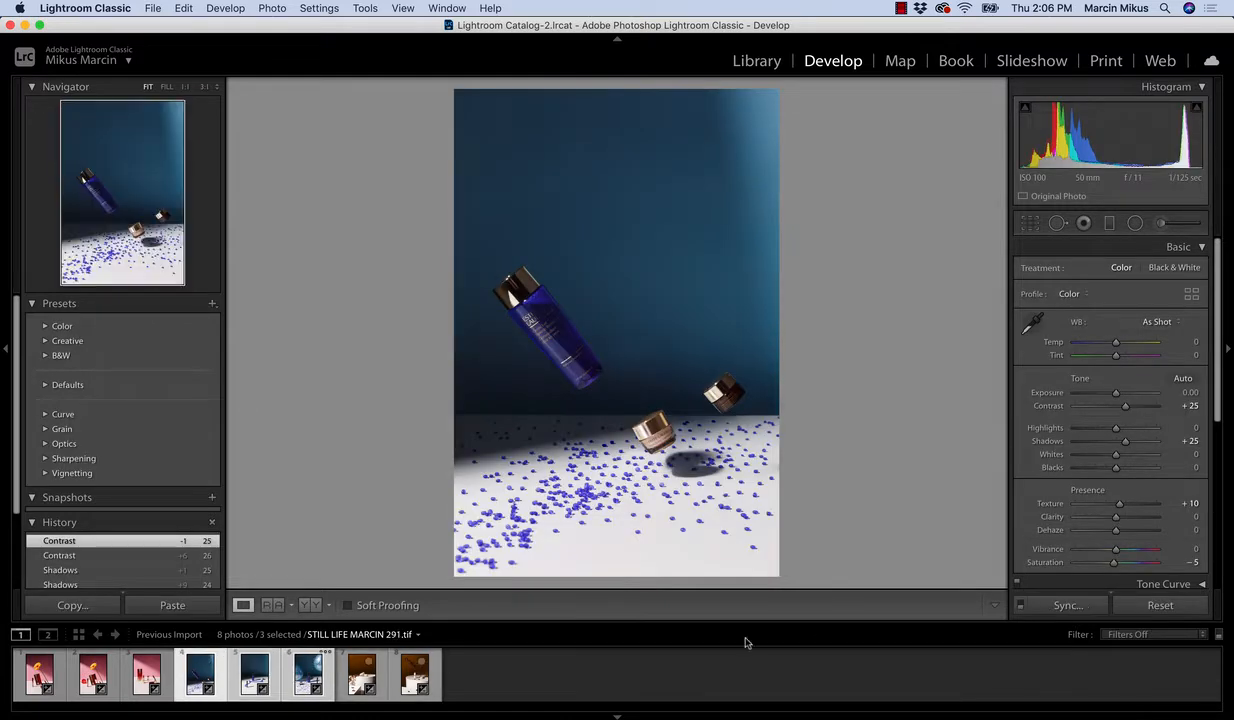
pyautogui.click(1060, 605)
pyautogui.click(848, 439)
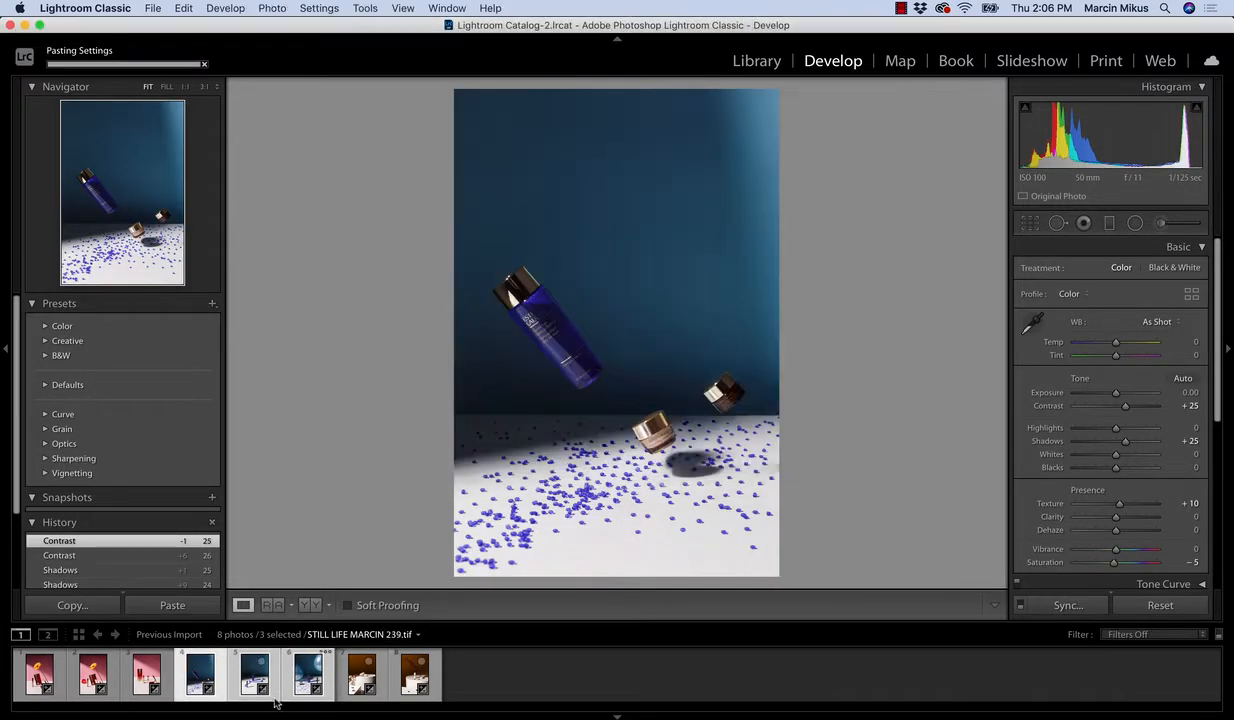
# Step: Check the other two blue photos and set the Shadows of the fifth photo to 30
pyautogui.click(256, 673)
pyautogui.click(302, 668)
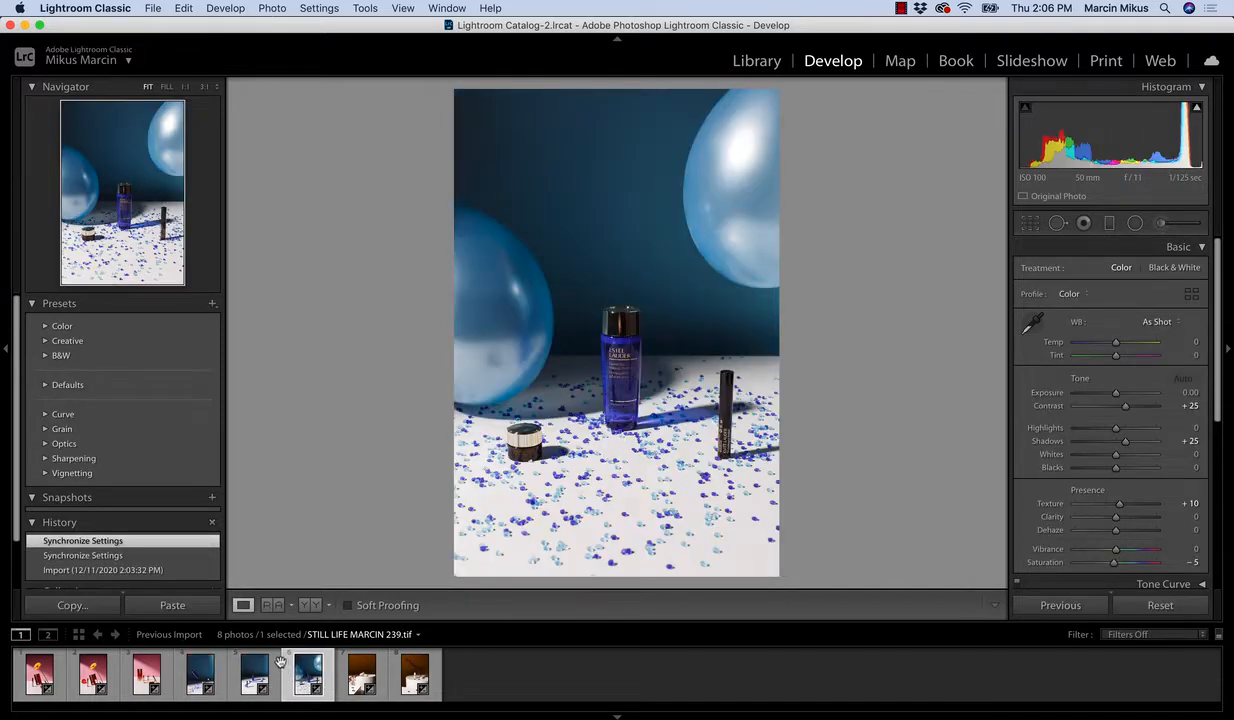
pyautogui.click(274, 674)
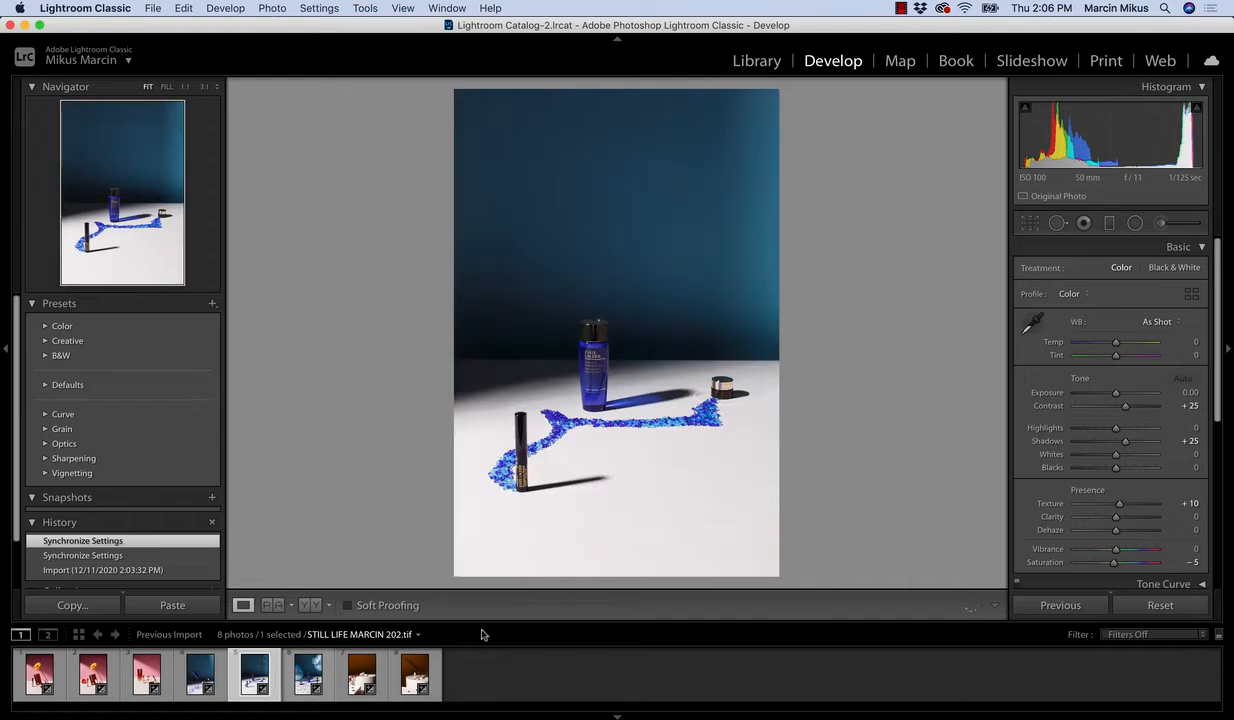
pyautogui.click(1193, 440)
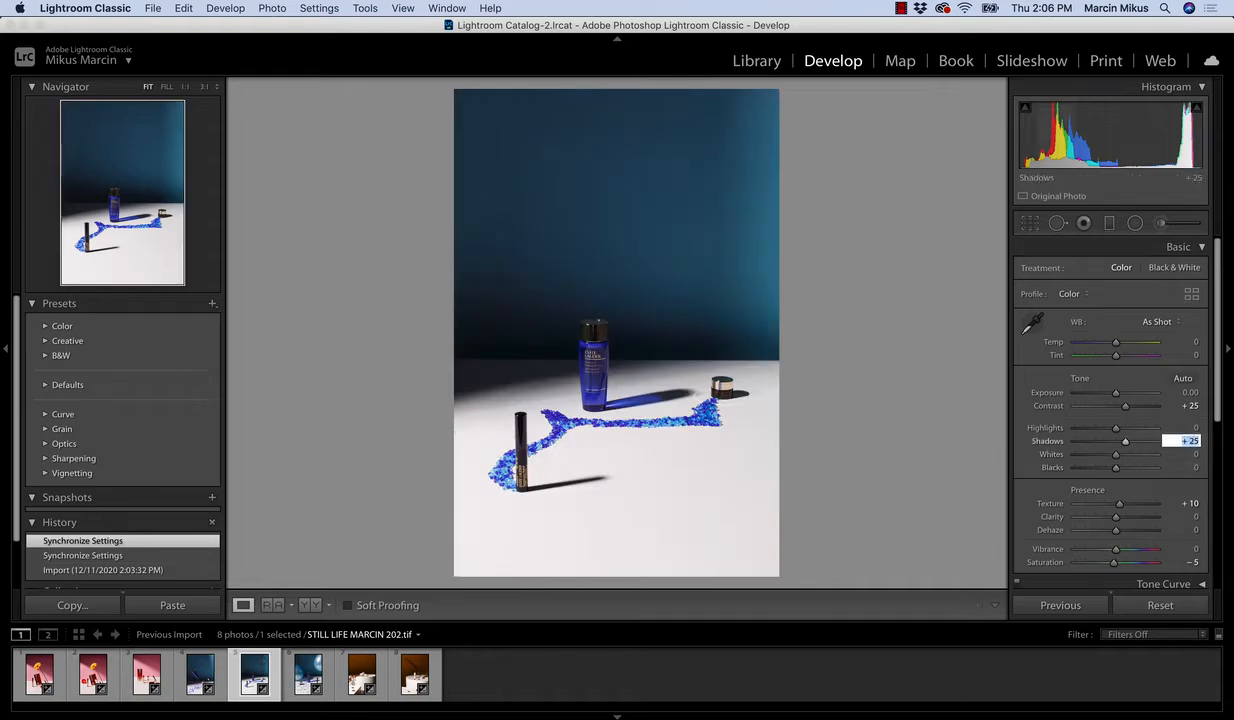
pyautogui.write('25')
pyautogui.press('Return')
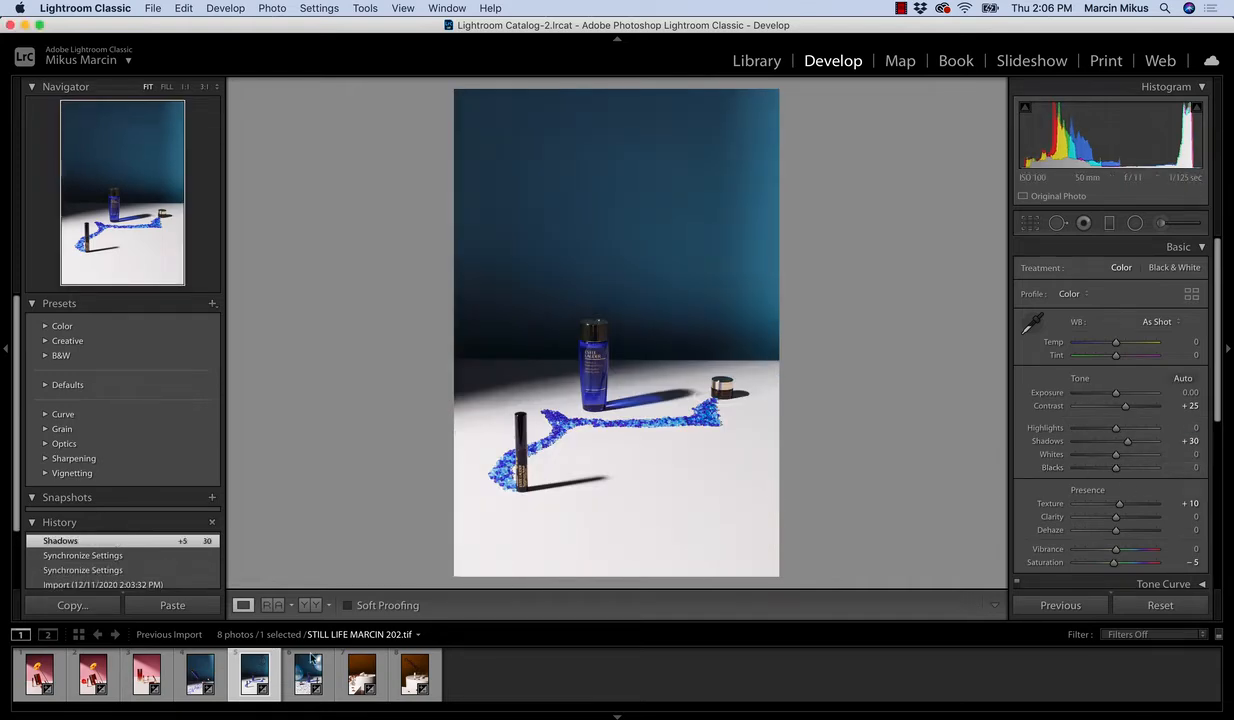
# Step: Set the Shadows of the sixth photo, the blue one with the balloons, to 30
pyautogui.press('Right')
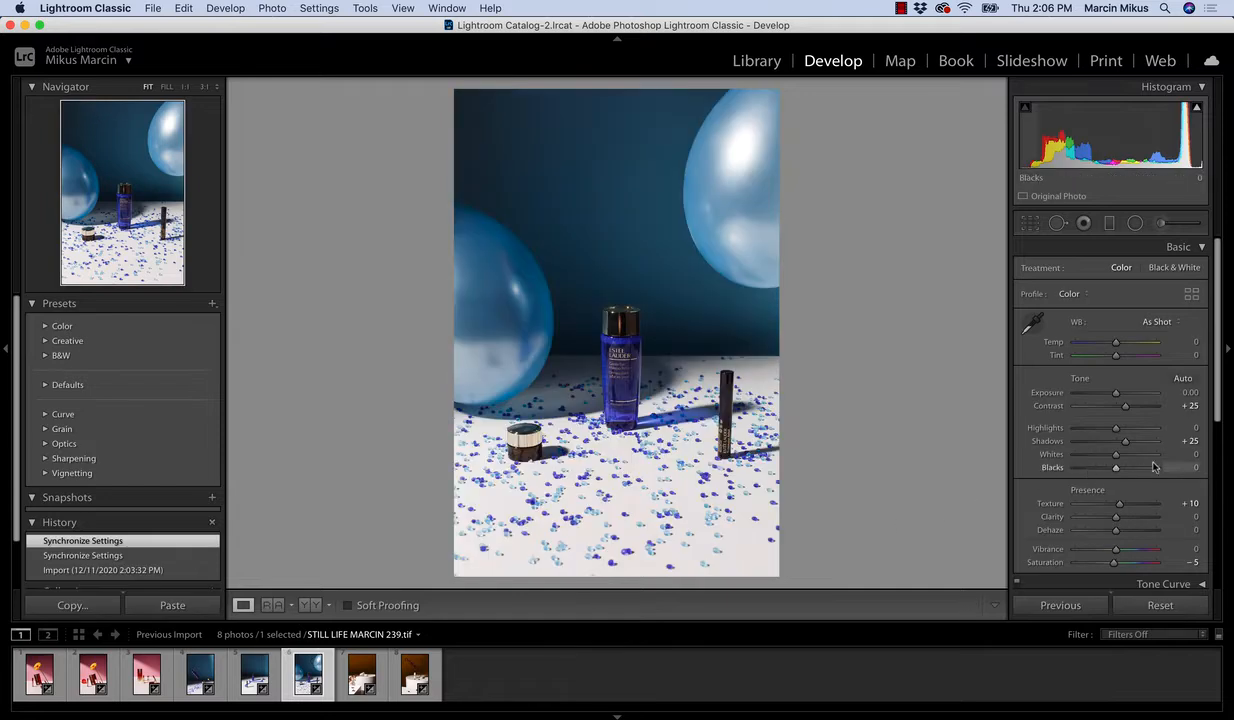
pyautogui.click(1187, 441)
pyautogui.write('30')
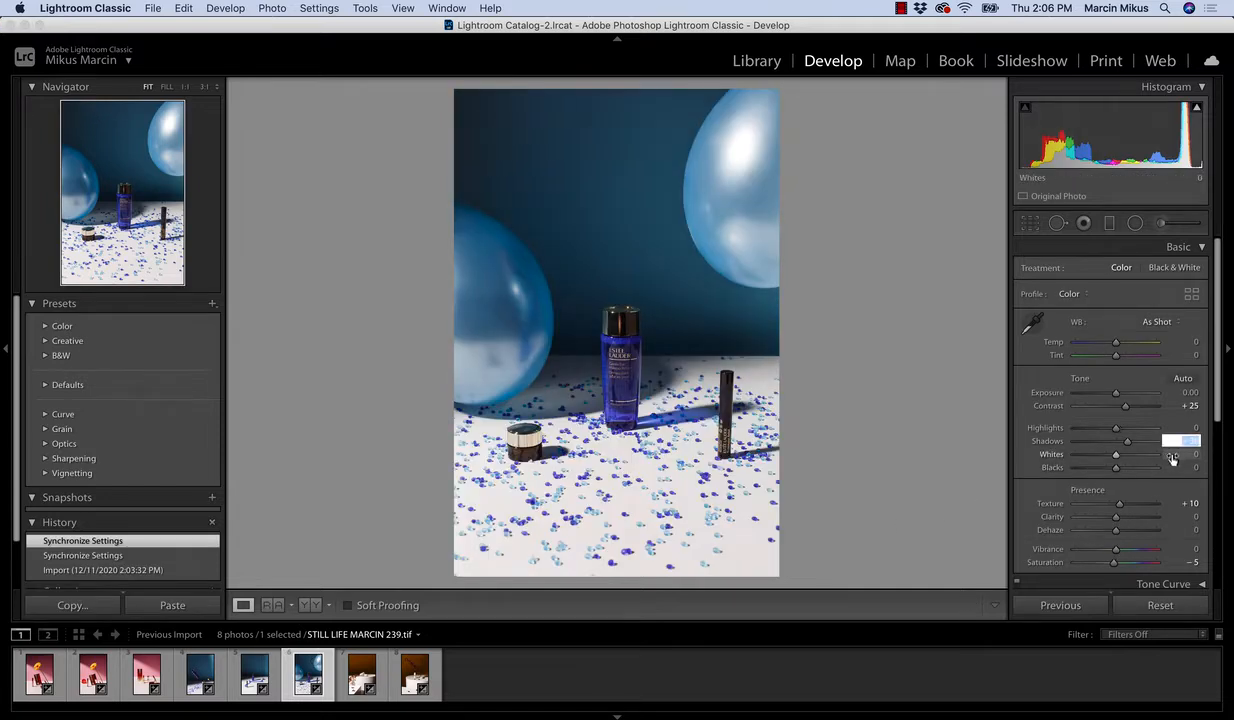
pyautogui.press('Return')
# Step: Set the Contrast of the seventh photo, the brown one with the tilted jar, to 25
pyautogui.click(362, 673)
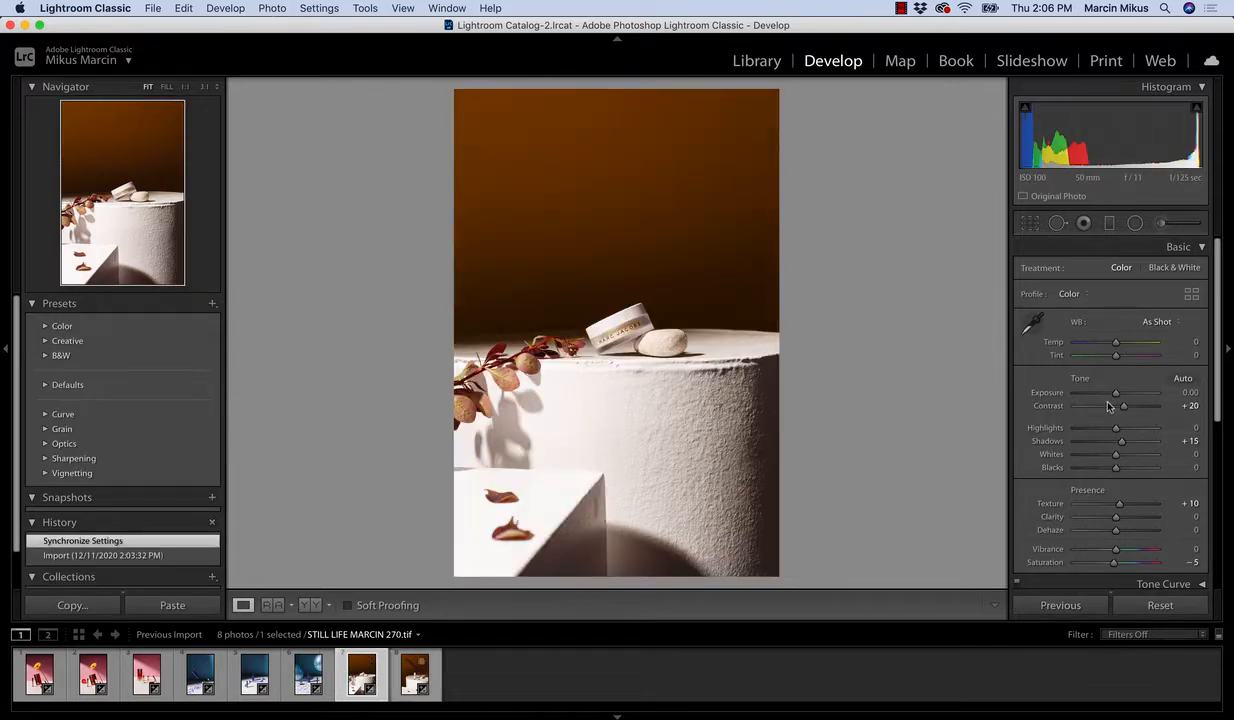
pyautogui.moveTo(1131, 407); pyautogui.dragTo(1129, 408)
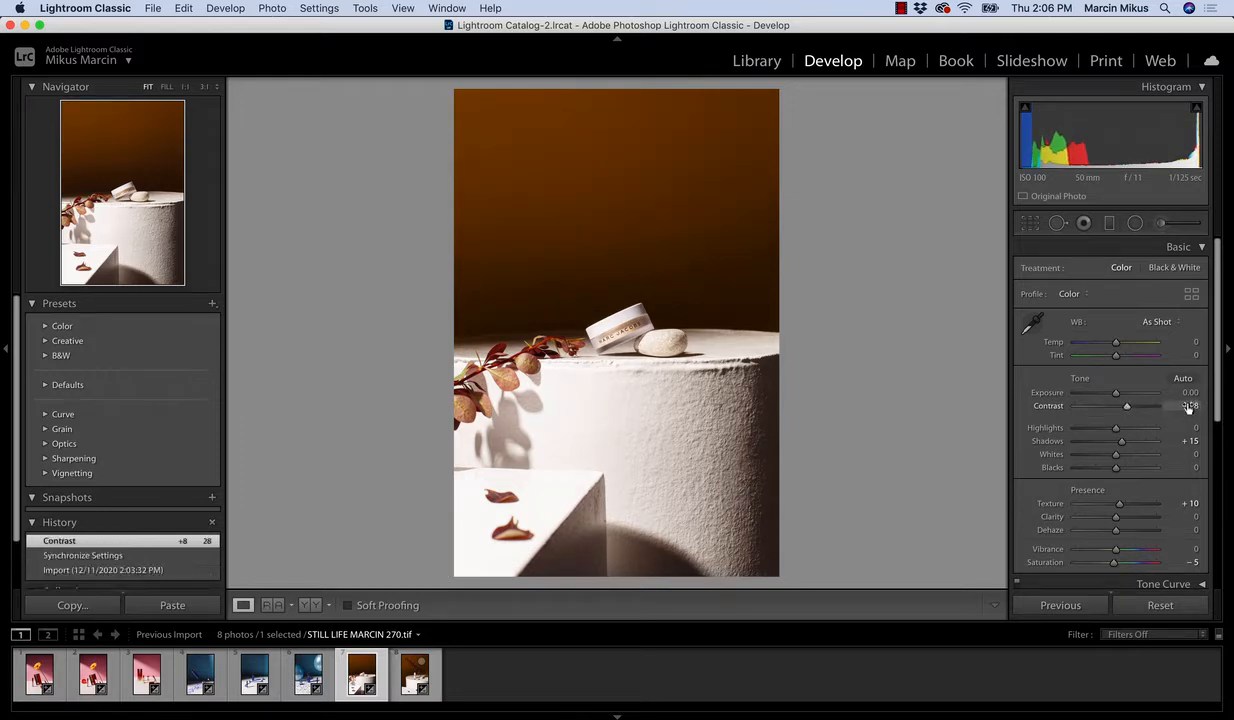
pyautogui.click(1180, 405)
pyautogui.press('Return')
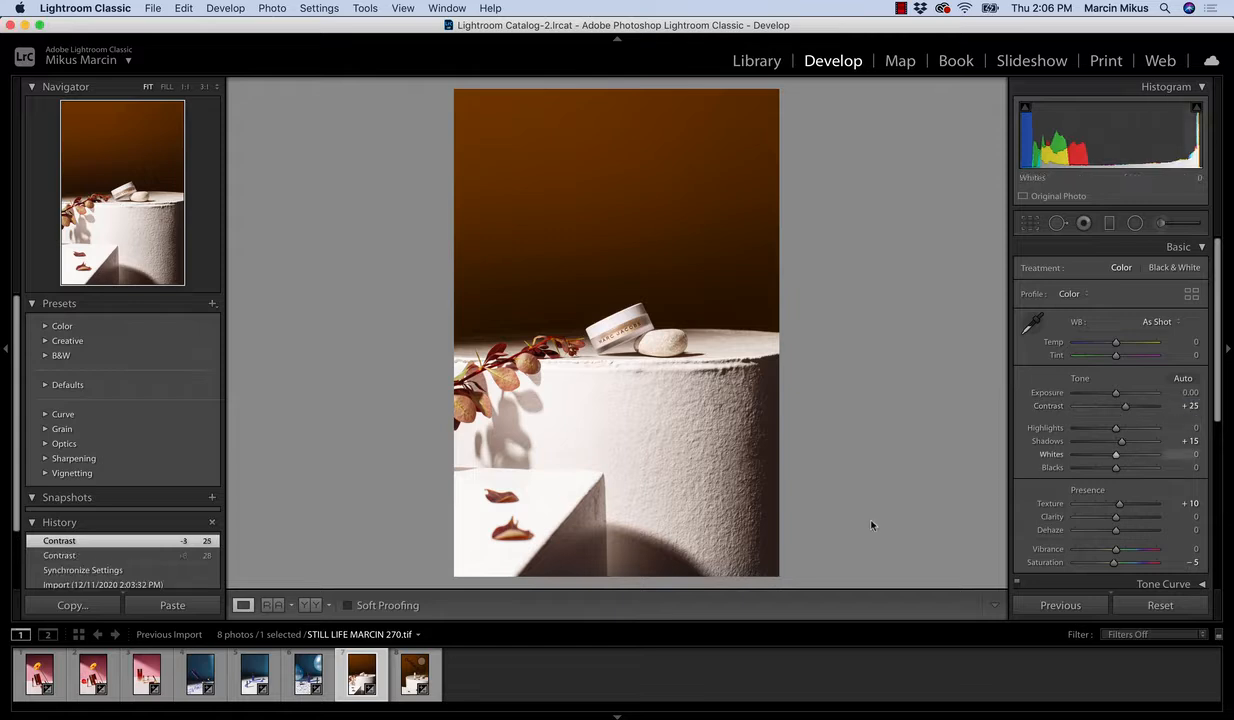
# Step: Set the Contrast of the eighth photo, the brown one with the tall branch, to 25
pyautogui.click(415, 673)
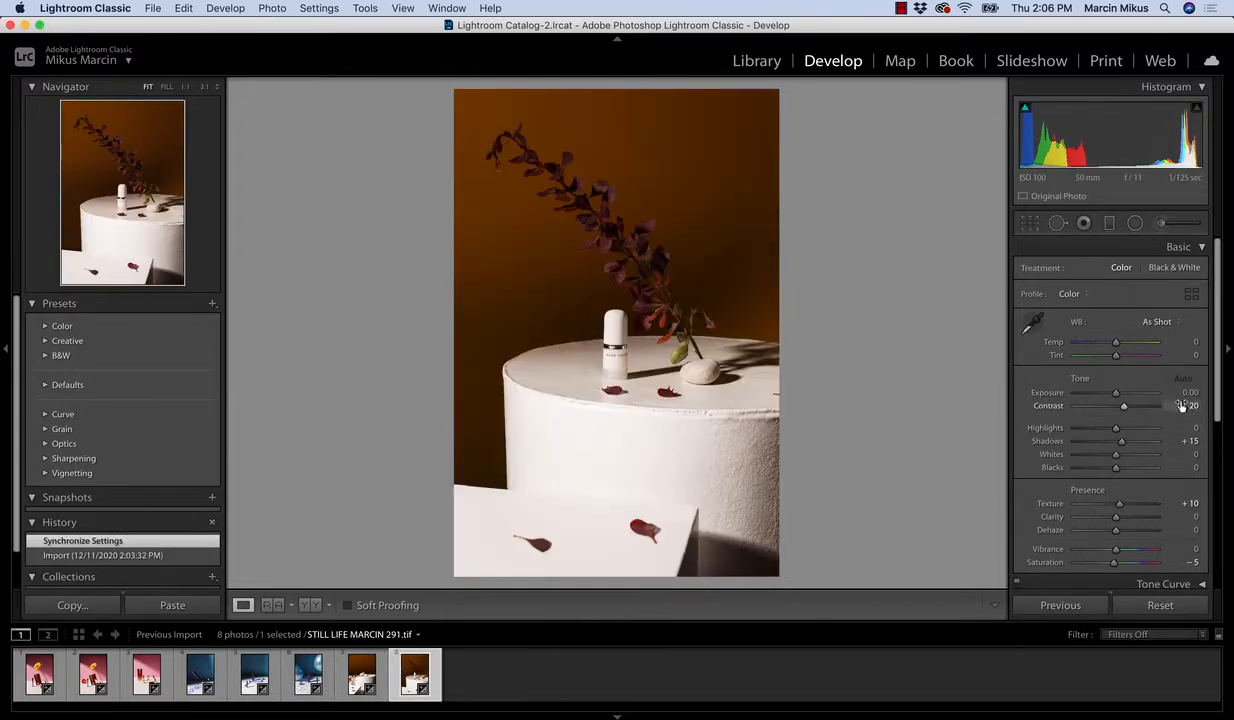
pyautogui.click(1186, 405)
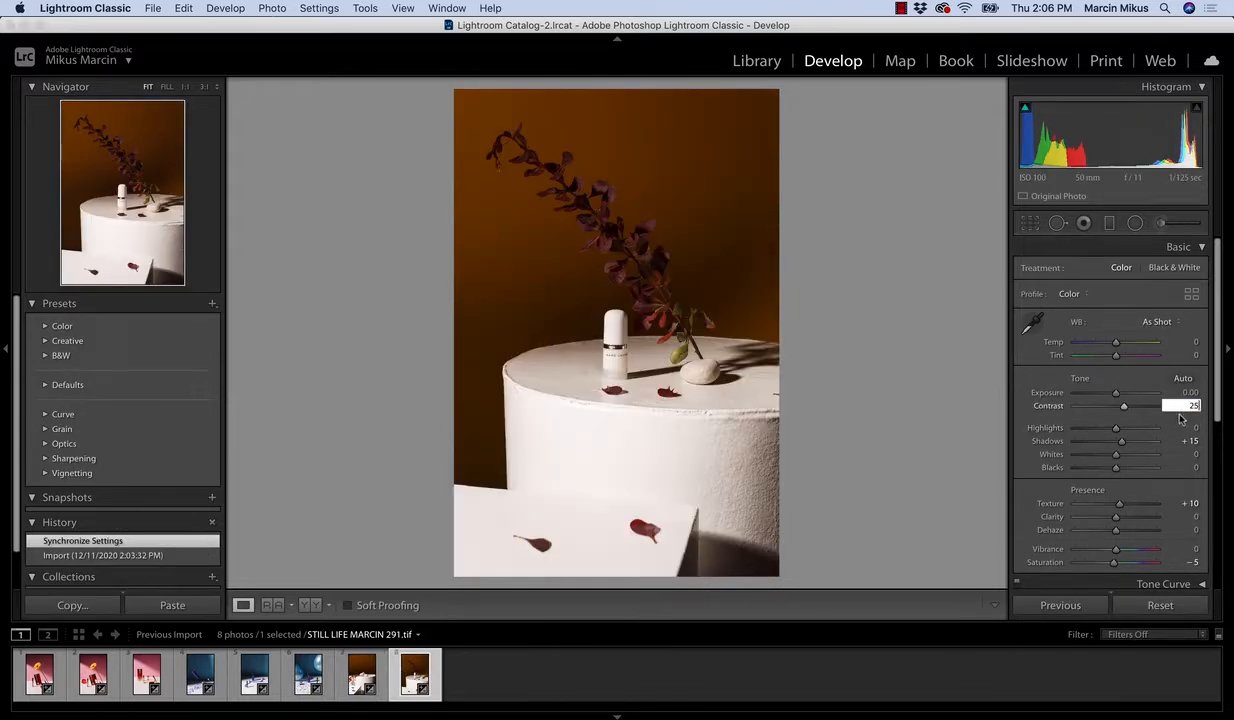
pyautogui.write('25')
pyautogui.press('Return')
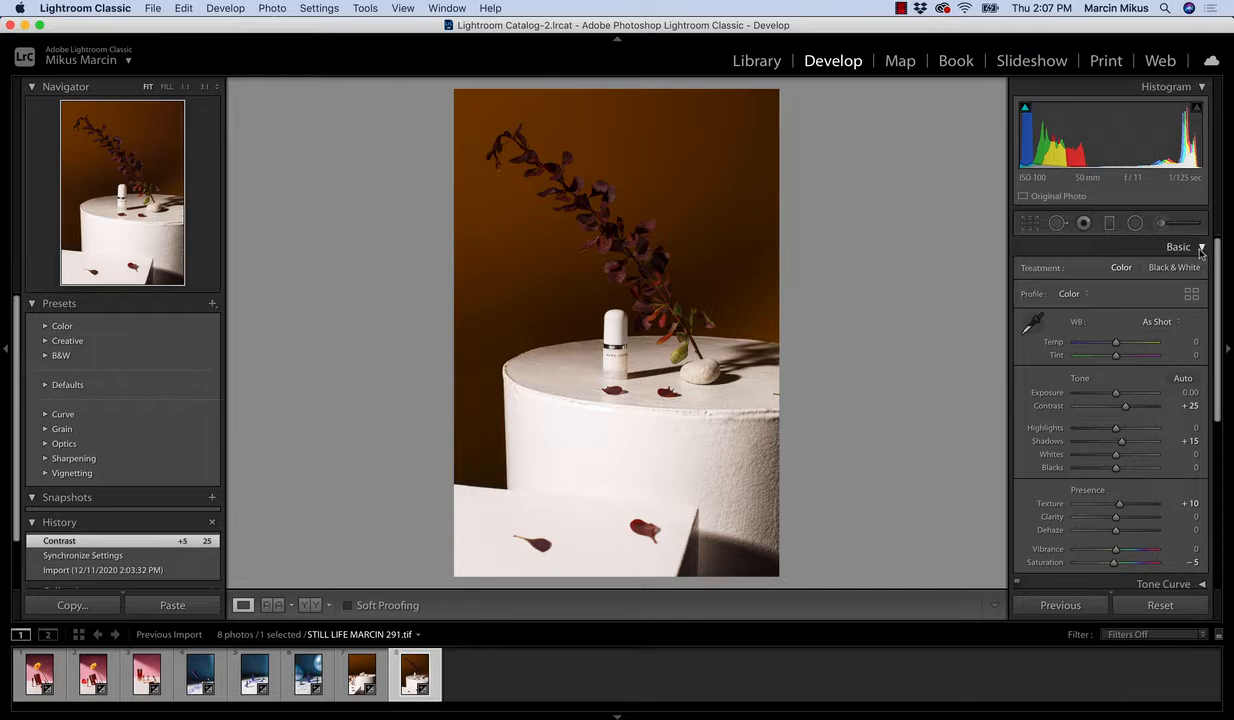
# Step: Collapse the Basic and HSL adjustment sections and review the first two pink photos
pyautogui.click(1155, 247)
pyautogui.click(1168, 291)
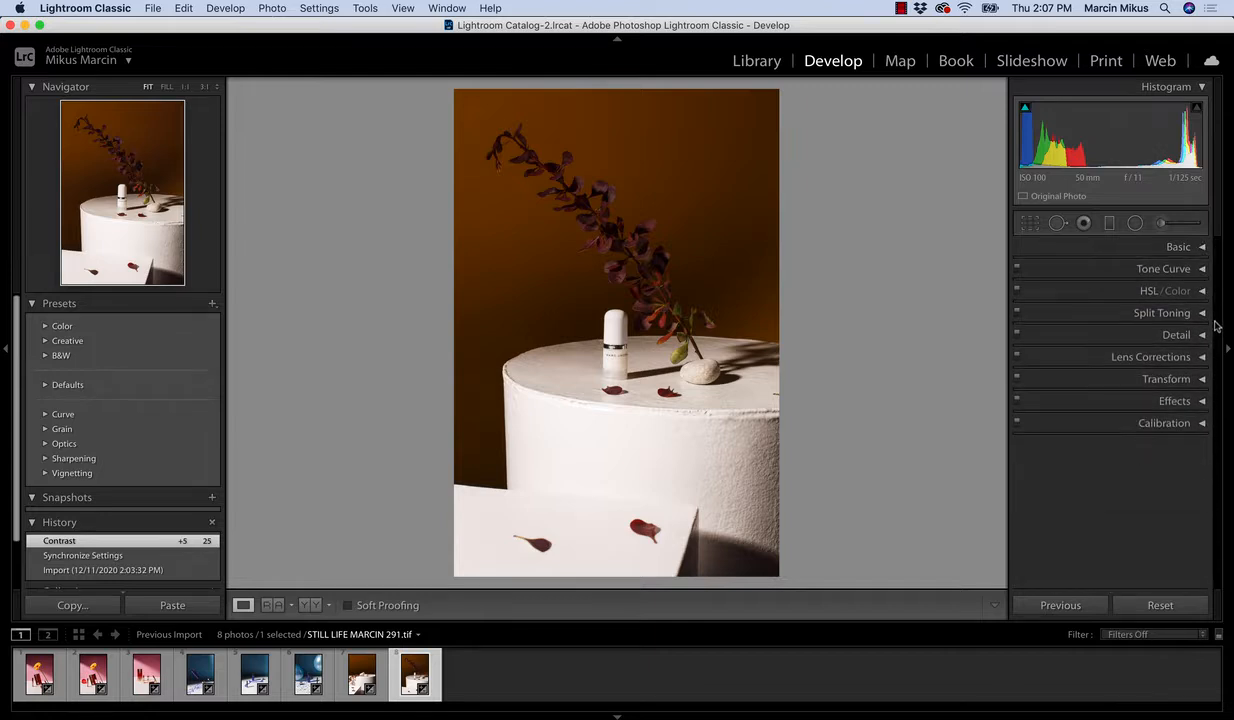
pyautogui.click(64, 677)
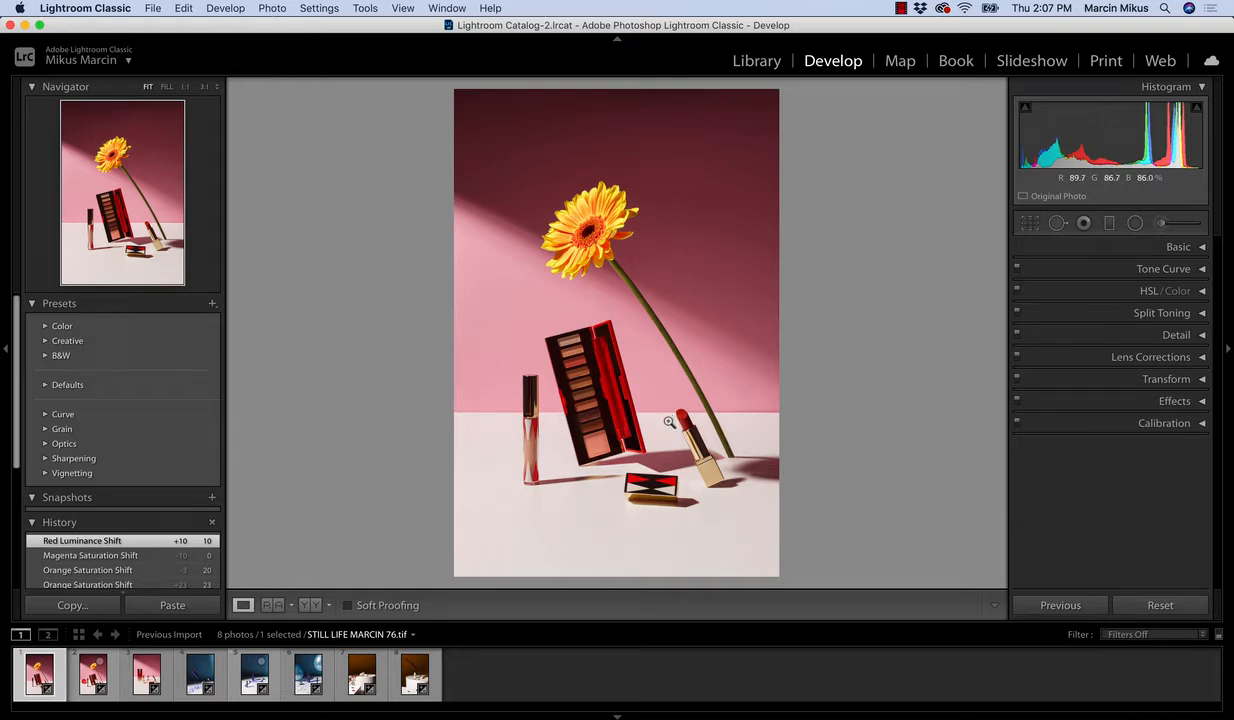
pyautogui.click(93, 672)
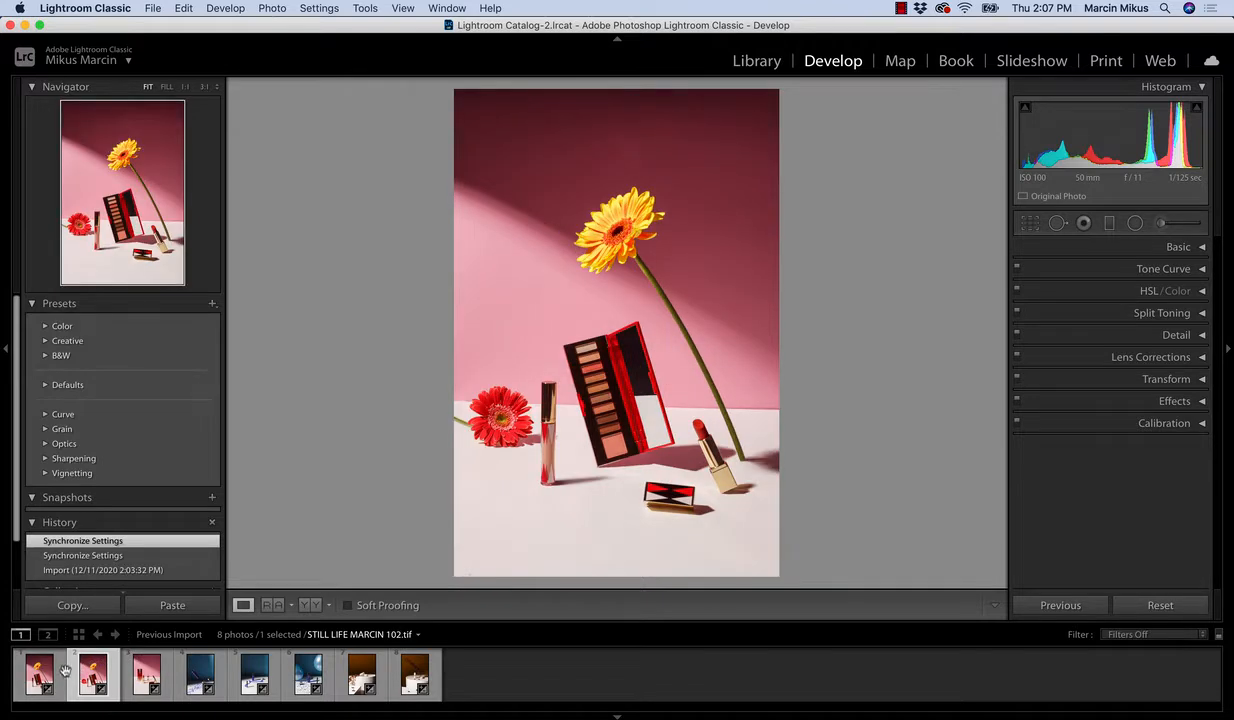
# Step: Apply the Auto Upright perspective correction to the first photo in the Transform settings
pyautogui.click(60, 670)
pyautogui.click(1165, 379)
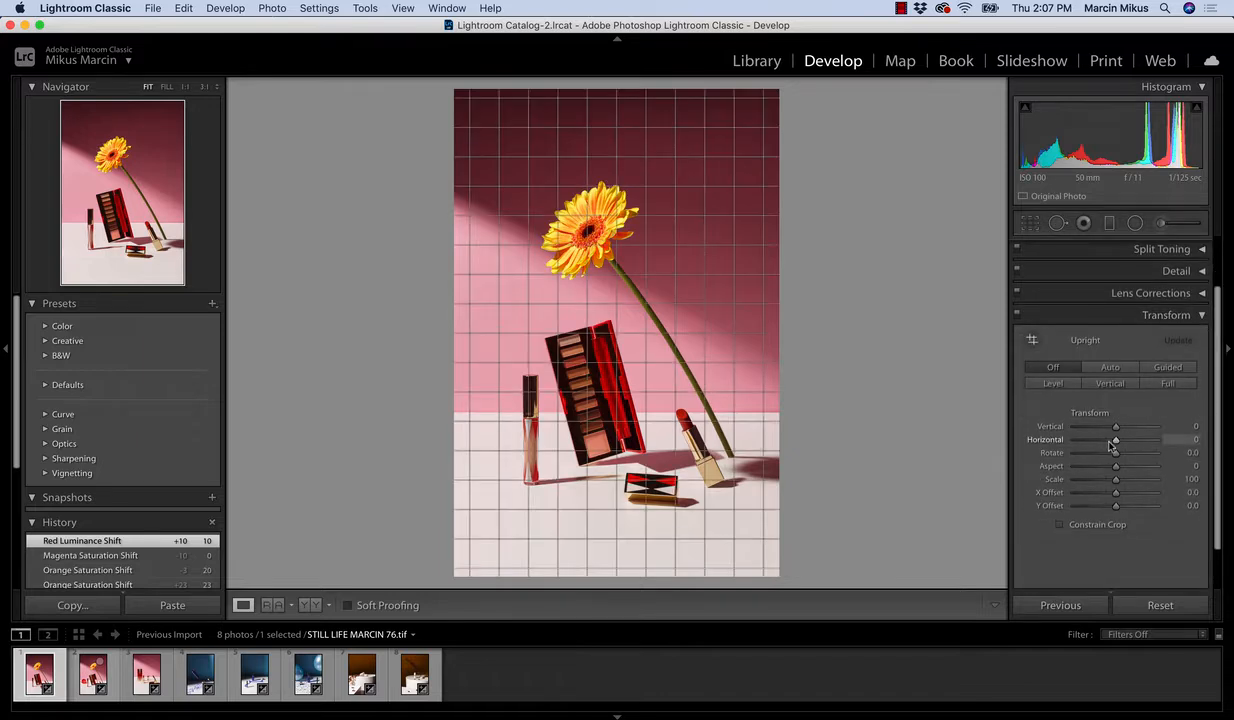
pyautogui.click(1110, 367)
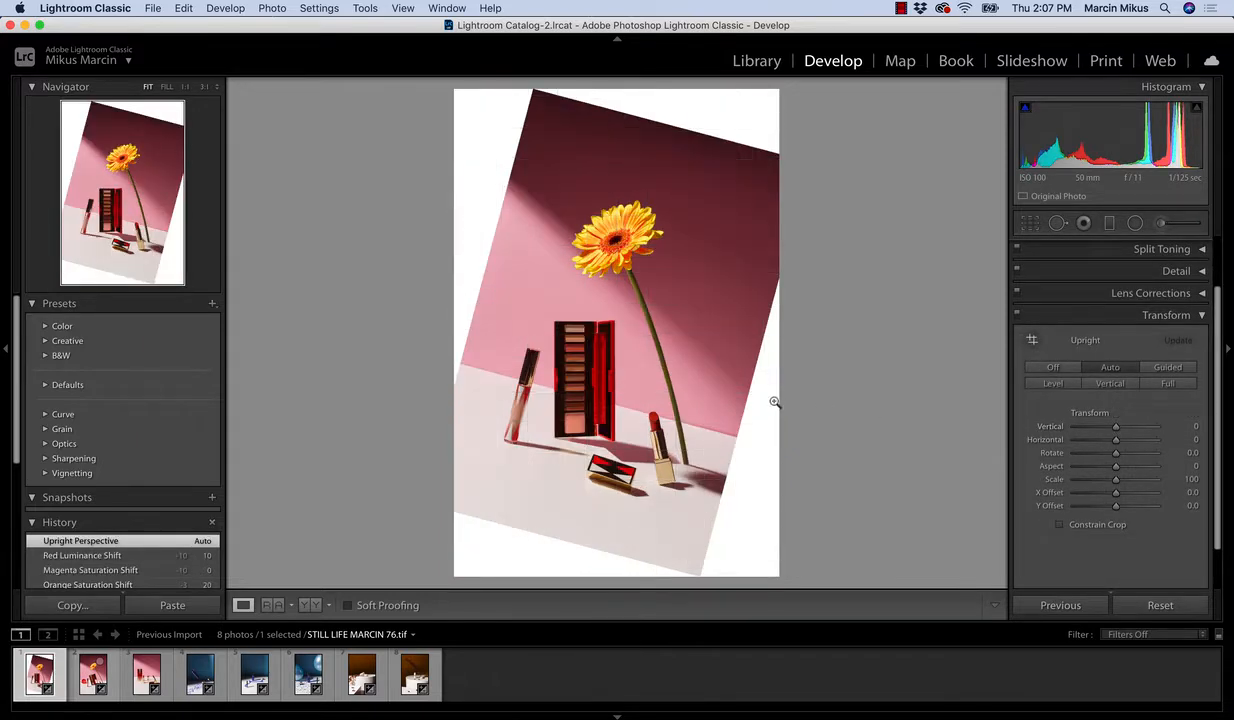
# Step: Undo the Auto Upright correction on the first photo and try the same correction on the second photo
pyautogui.press('super+z')
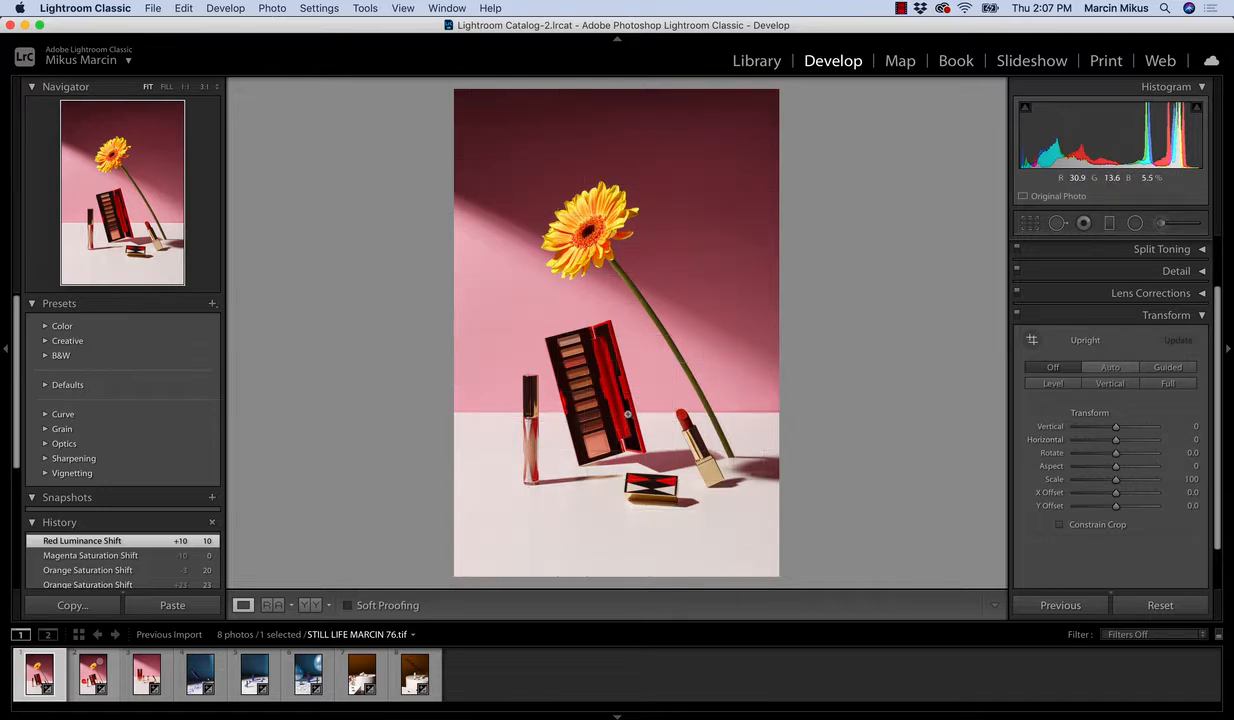
pyautogui.click(117, 671)
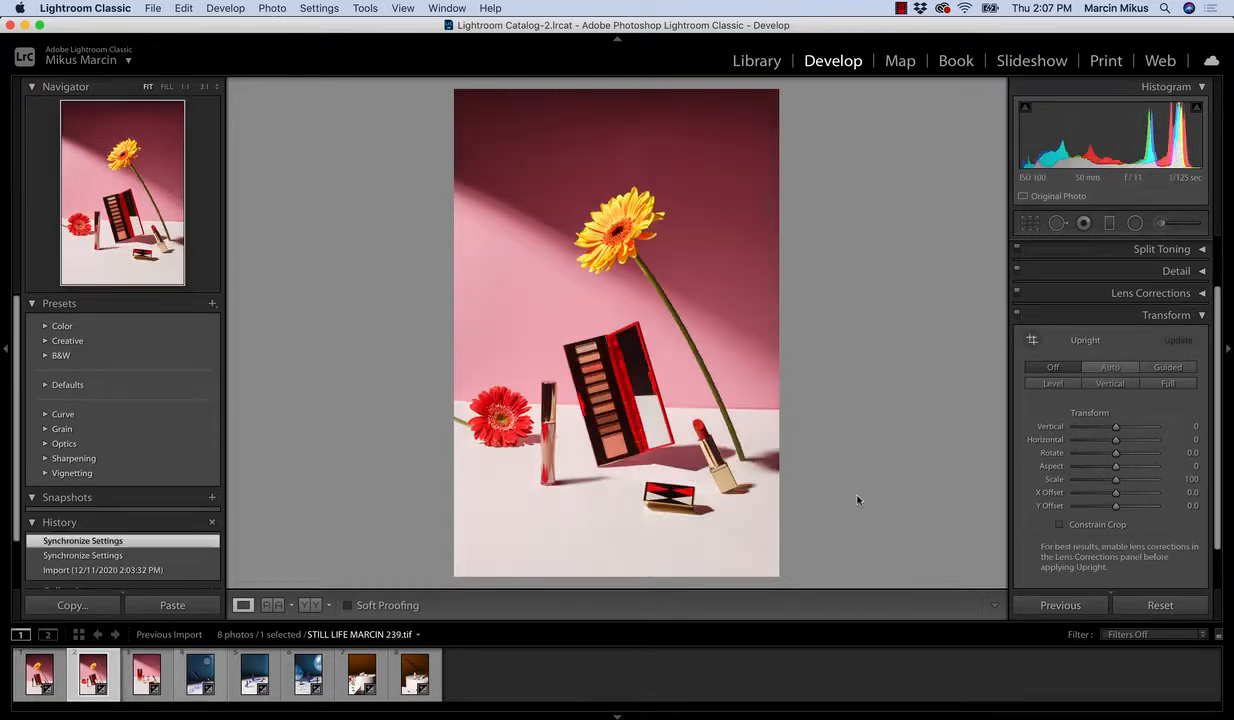
pyautogui.click(1110, 368)
pyautogui.press('super+z')
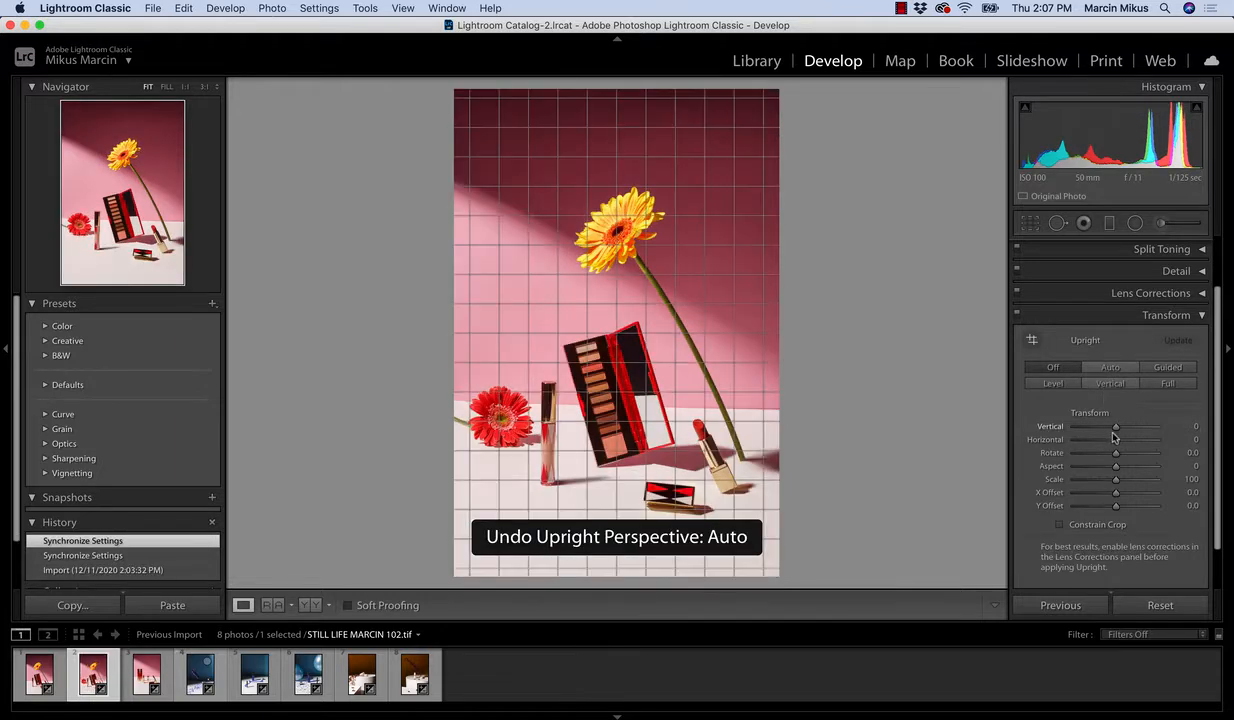
# Step: Straighten the second photo in the Transform settings with a Rotate value of -1.4 and enable Constrain Crop
pyautogui.moveTo(1117, 441); pyautogui.dragTo(1110, 454)
pyautogui.press('super+z')
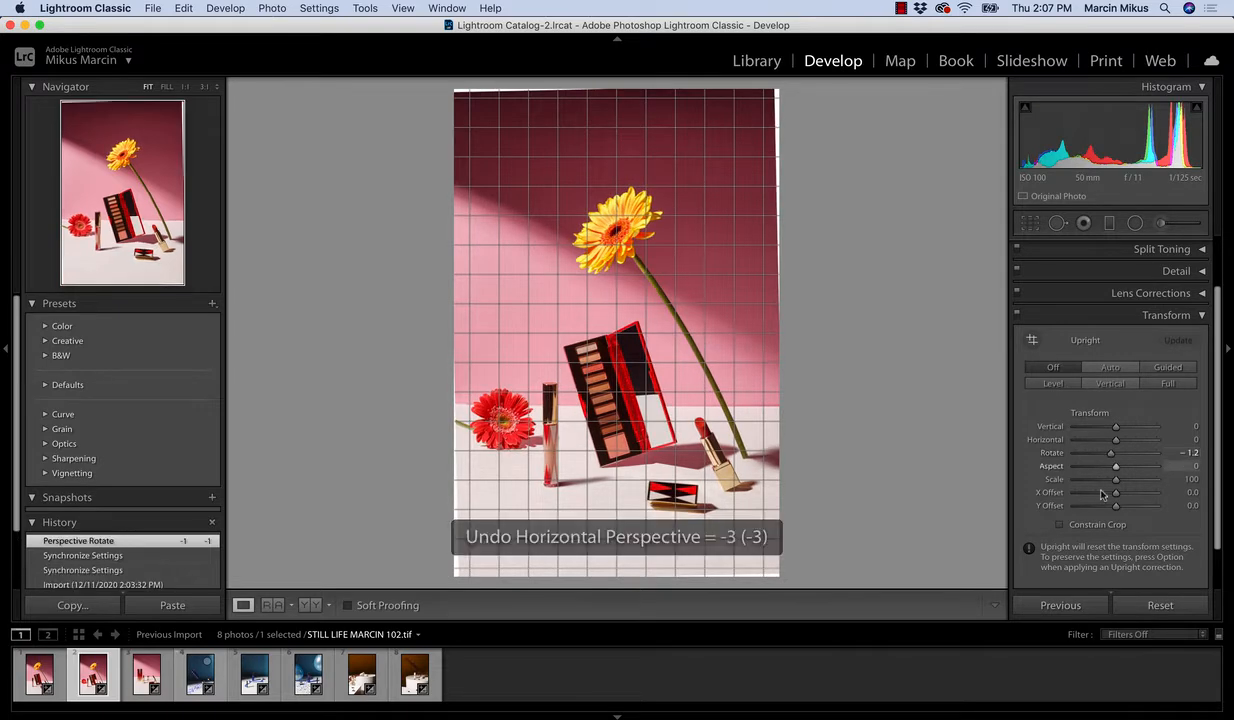
pyautogui.click(1099, 524)
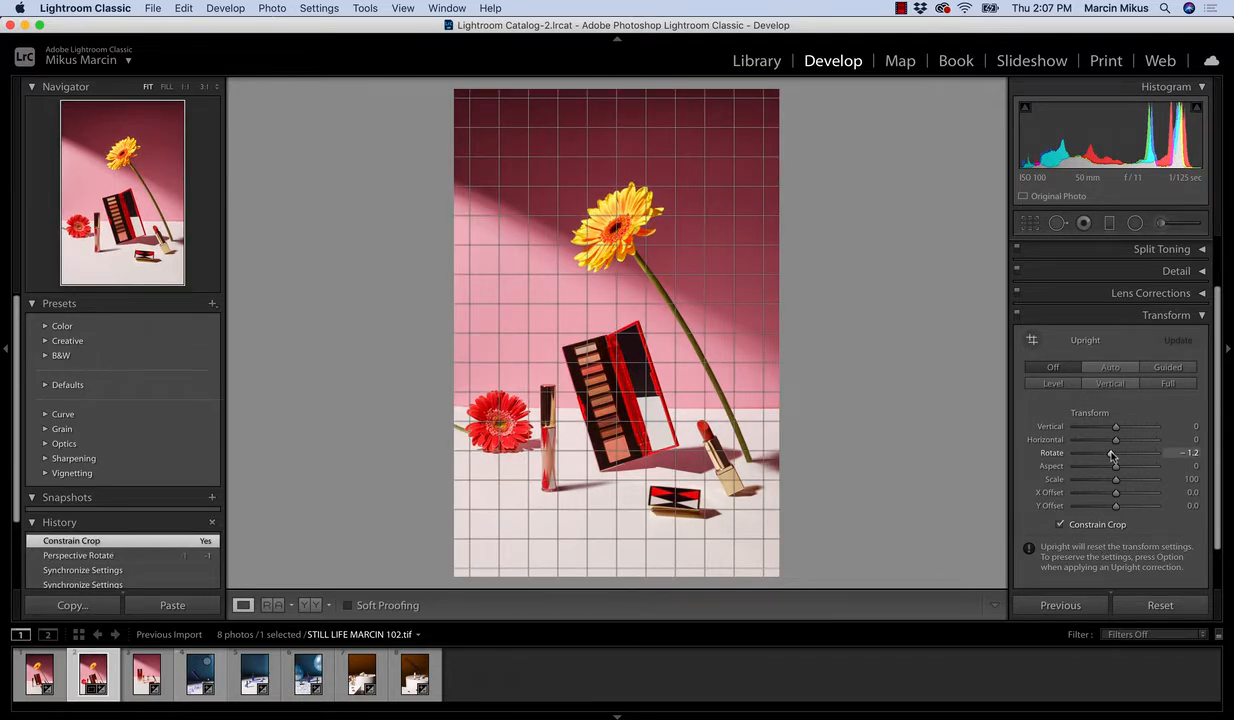
pyautogui.moveTo(1112, 455); pyautogui.dragTo(1109, 455)
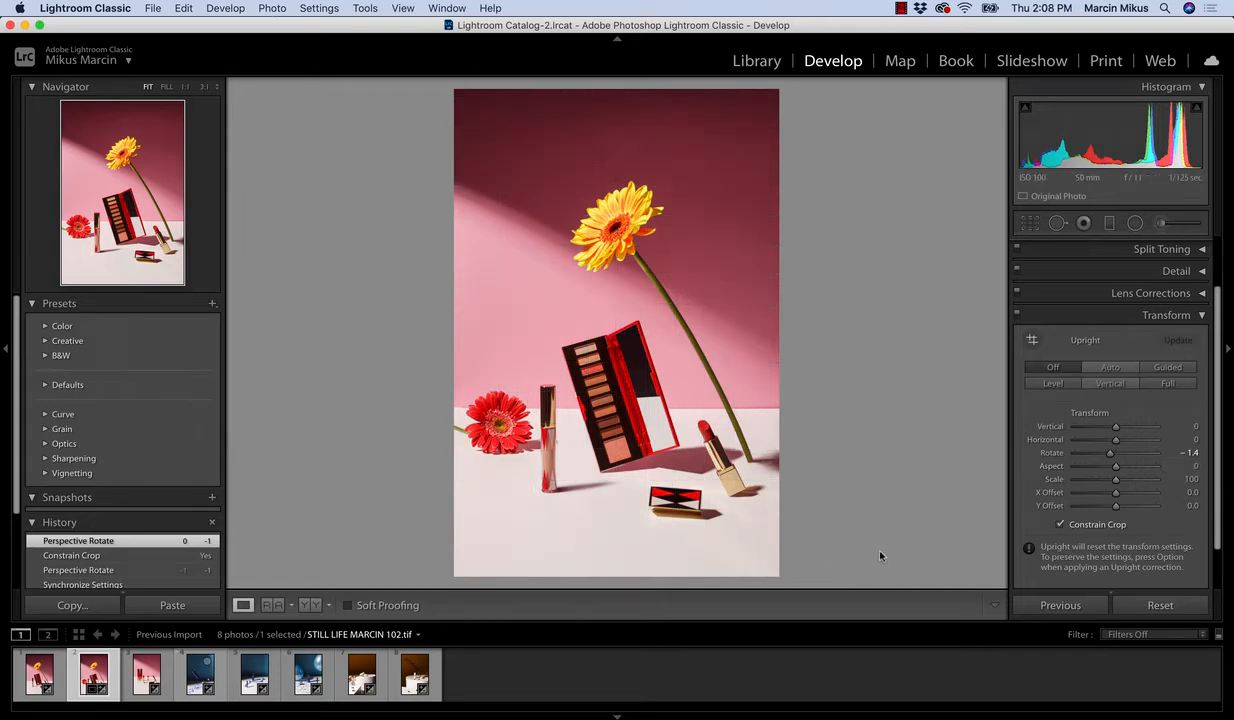
# Step: Set Rotate to -0.3 on the third photo, the pink one with the lipsticks, and enable Constrain Crop
pyautogui.click(162, 670)
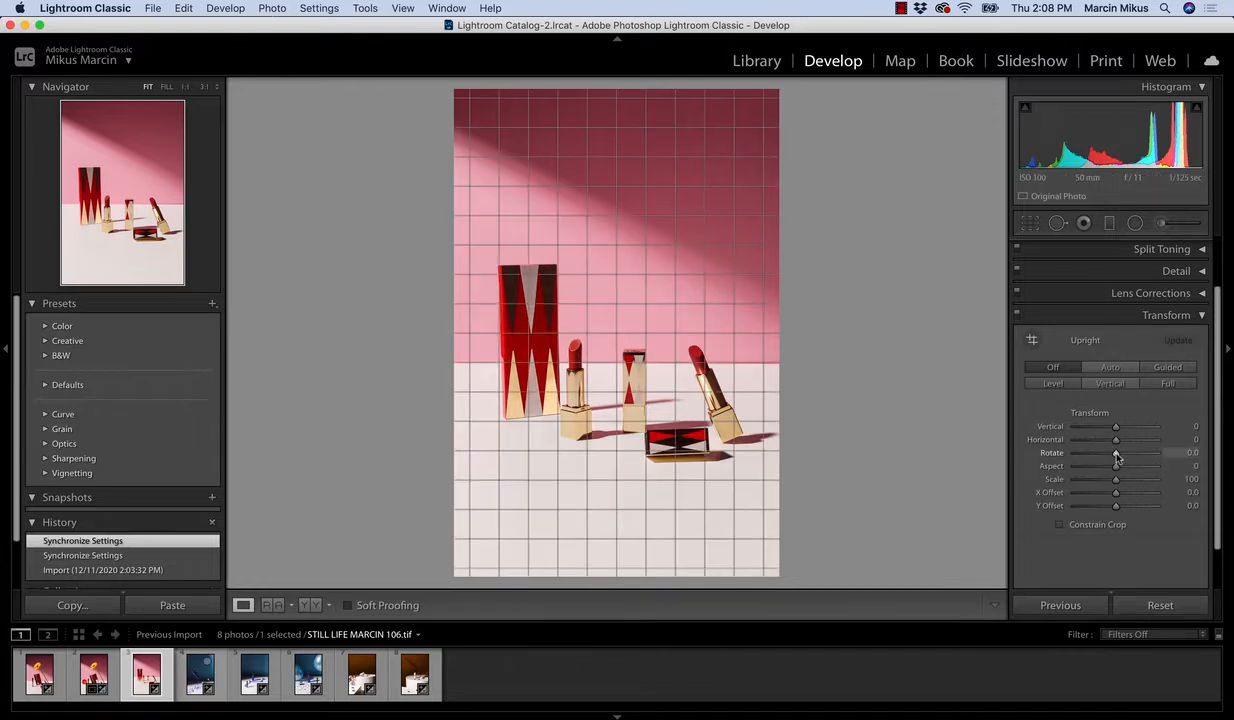
pyautogui.moveTo(1118, 458); pyautogui.dragTo(1114, 459)
pyautogui.click(1190, 453)
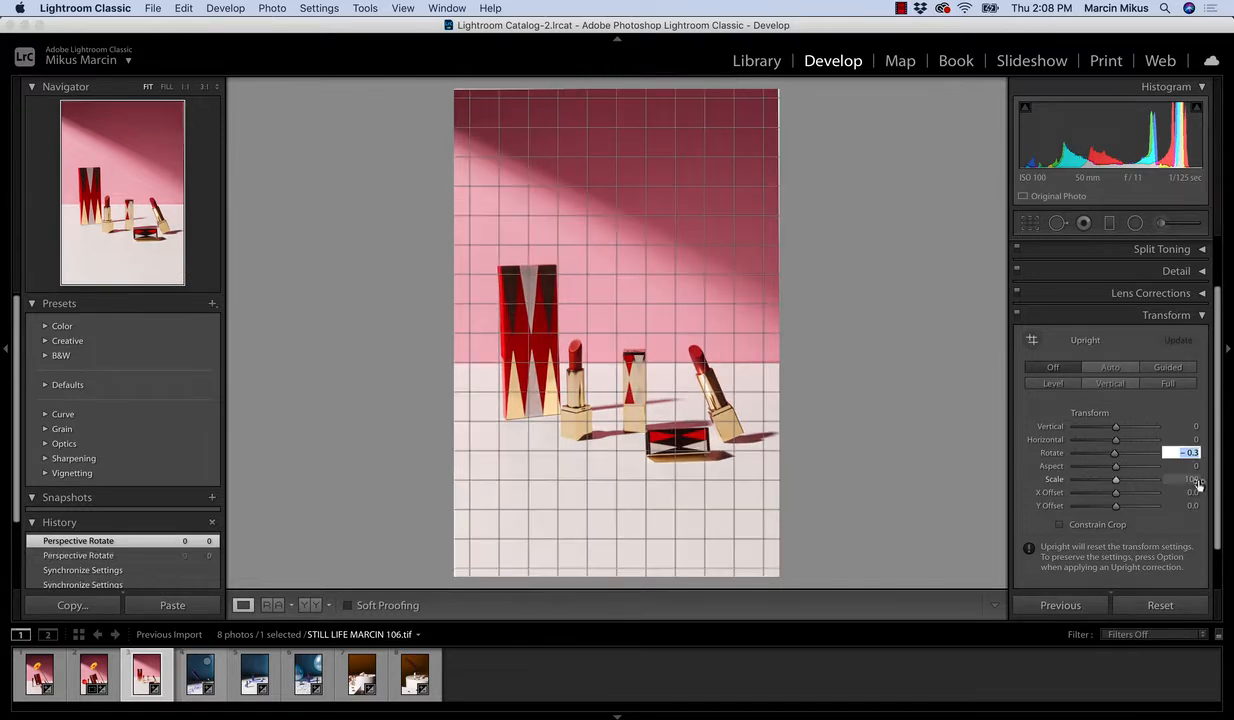
pyautogui.write('-0.2')
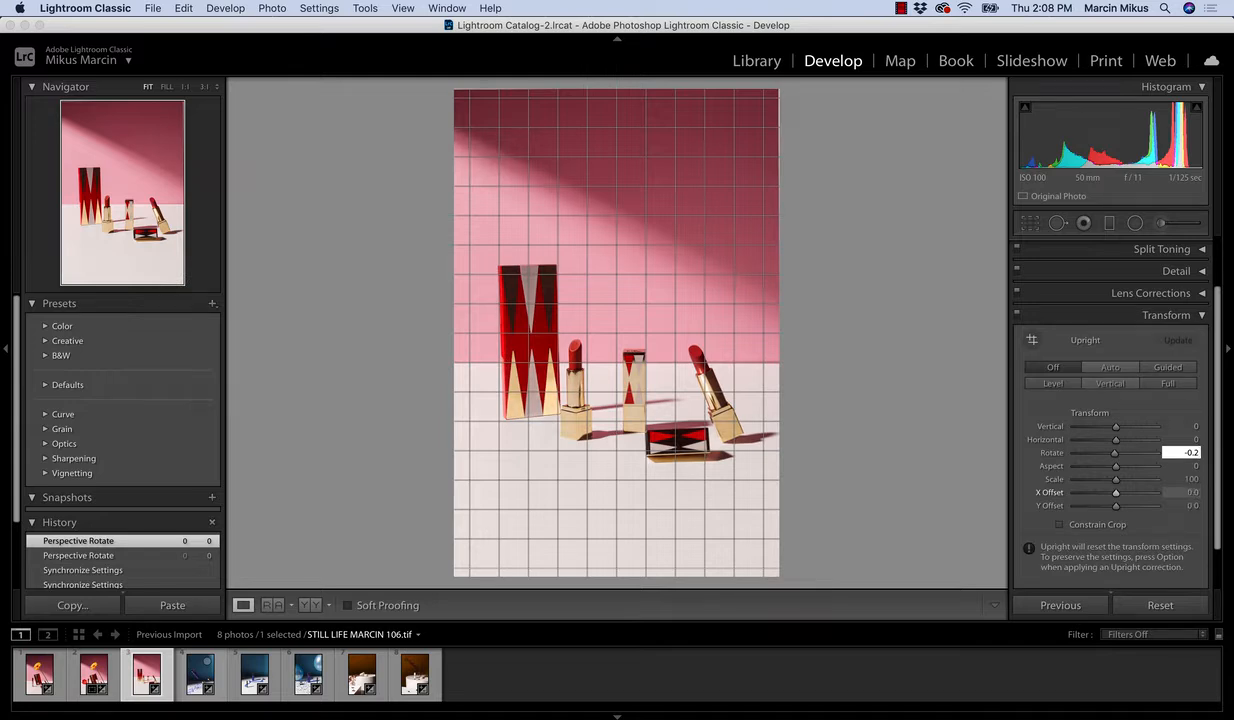
pyautogui.write('.3')
pyautogui.click(1062, 524)
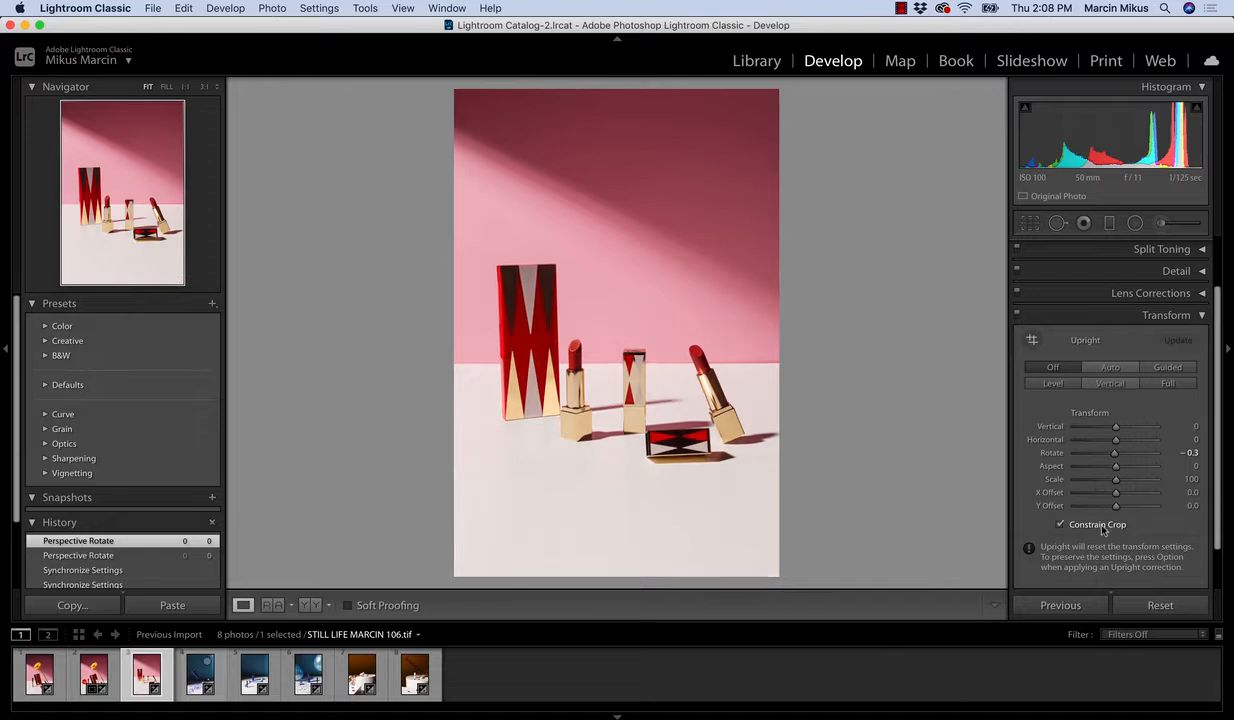
# Step: Try a Rotate value of -0.2 on the third photo and return Rotate to 0
pyautogui.click(1188, 452)
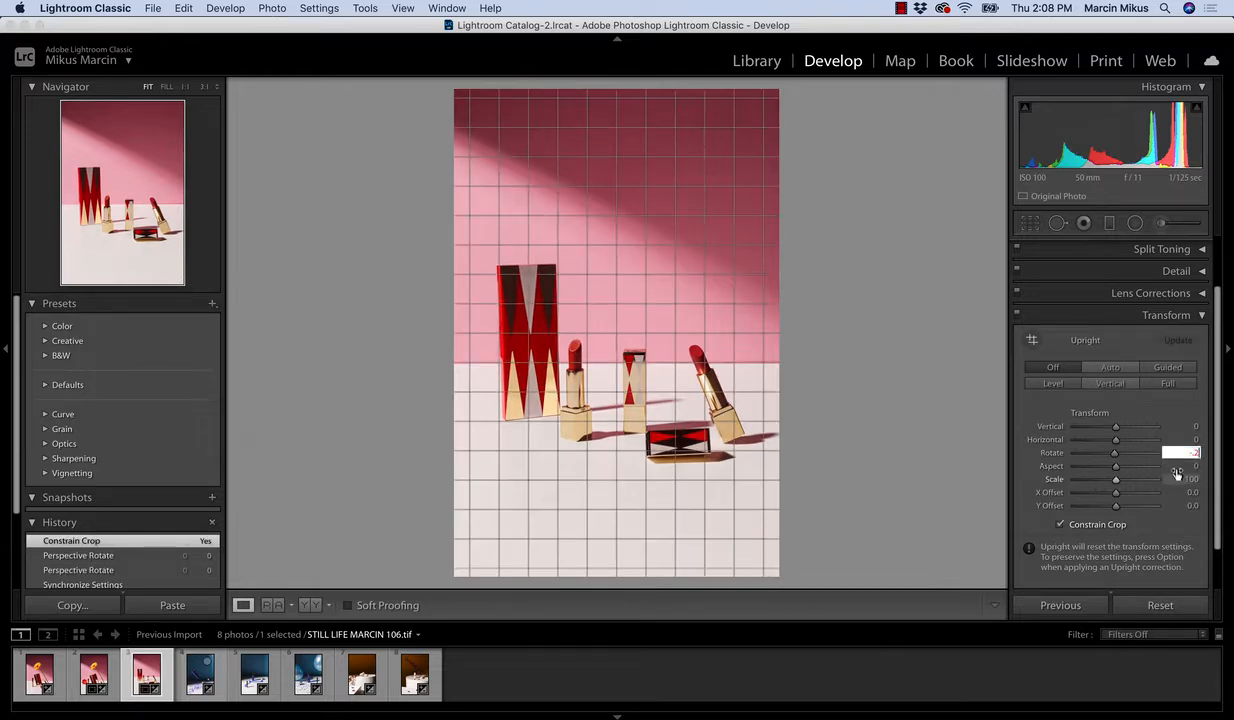
pyautogui.write('-0.2')
pyautogui.press('Return')
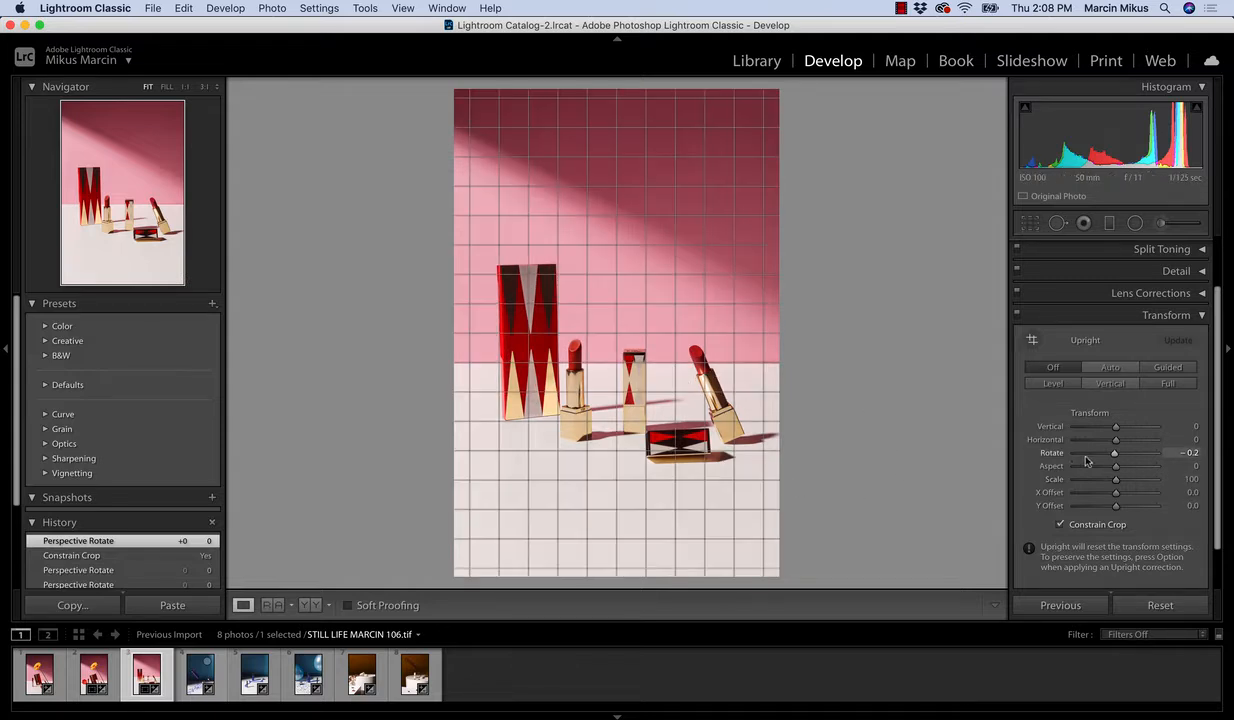
pyautogui.click(1187, 453)
pyautogui.write('0')
pyautogui.press('Return')
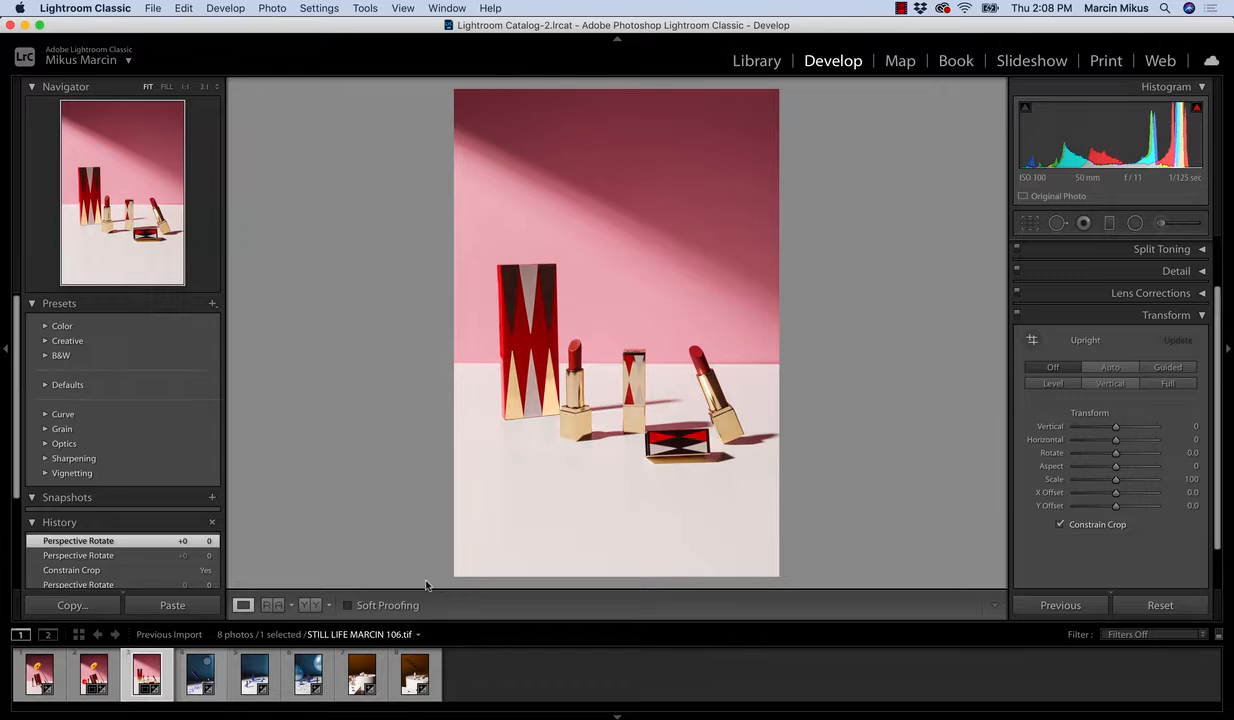
# Step: Try the Auto Upright correction on the fourth photo, the blue one with the tilted bottle in the air
pyautogui.press('Right')
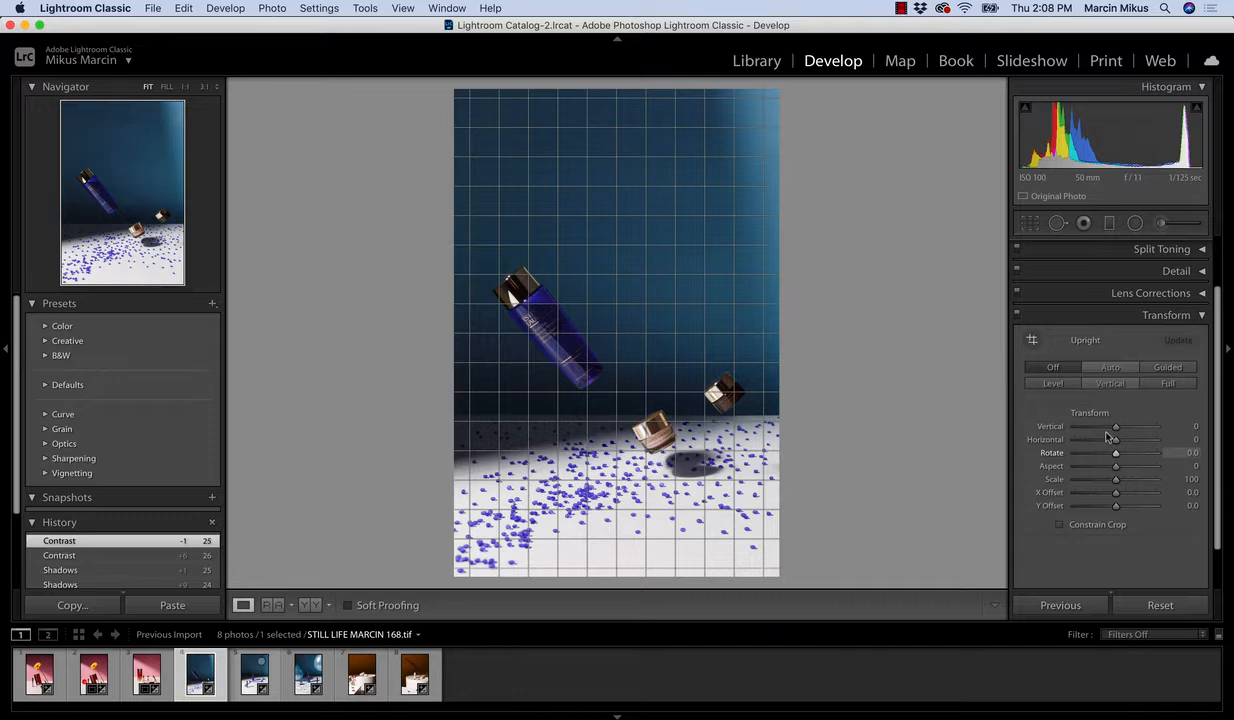
pyautogui.click(1112, 369)
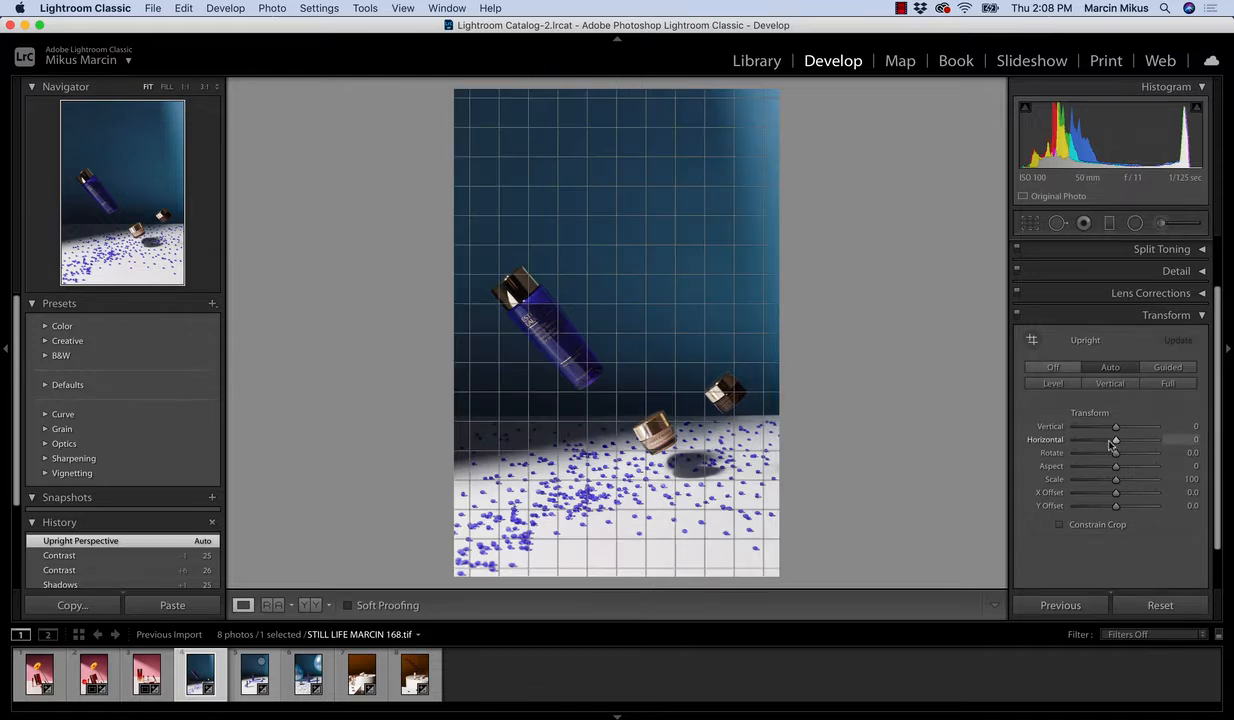
pyautogui.press('super+z')
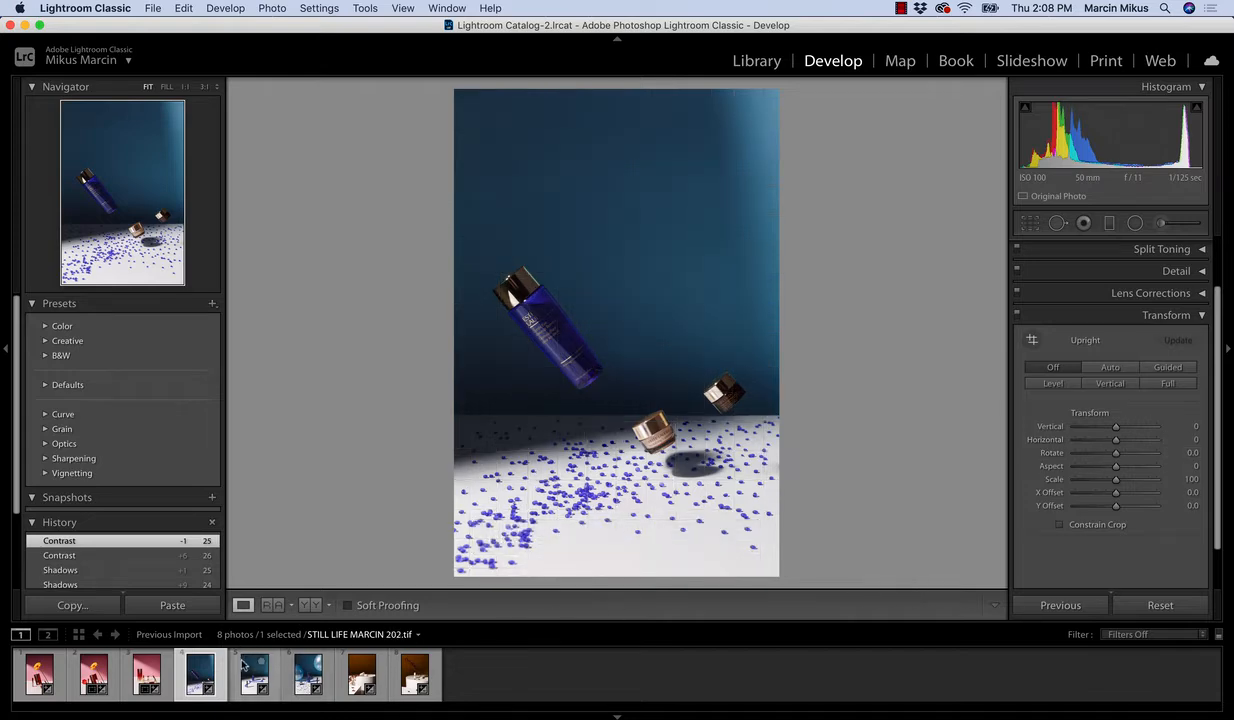
# Step: Apply the Auto Upright correction to the fifth and sixth photos, the blue ones with the standing bottle
pyautogui.click(254, 675)
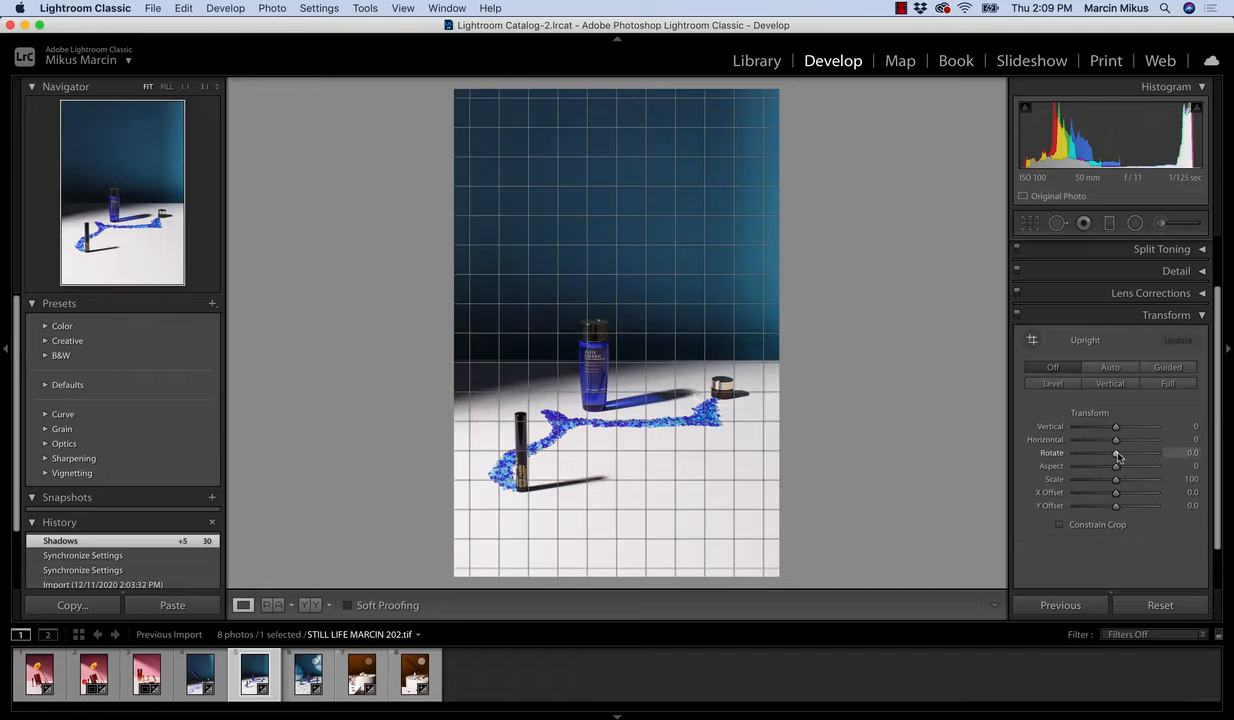
pyautogui.click(1110, 369)
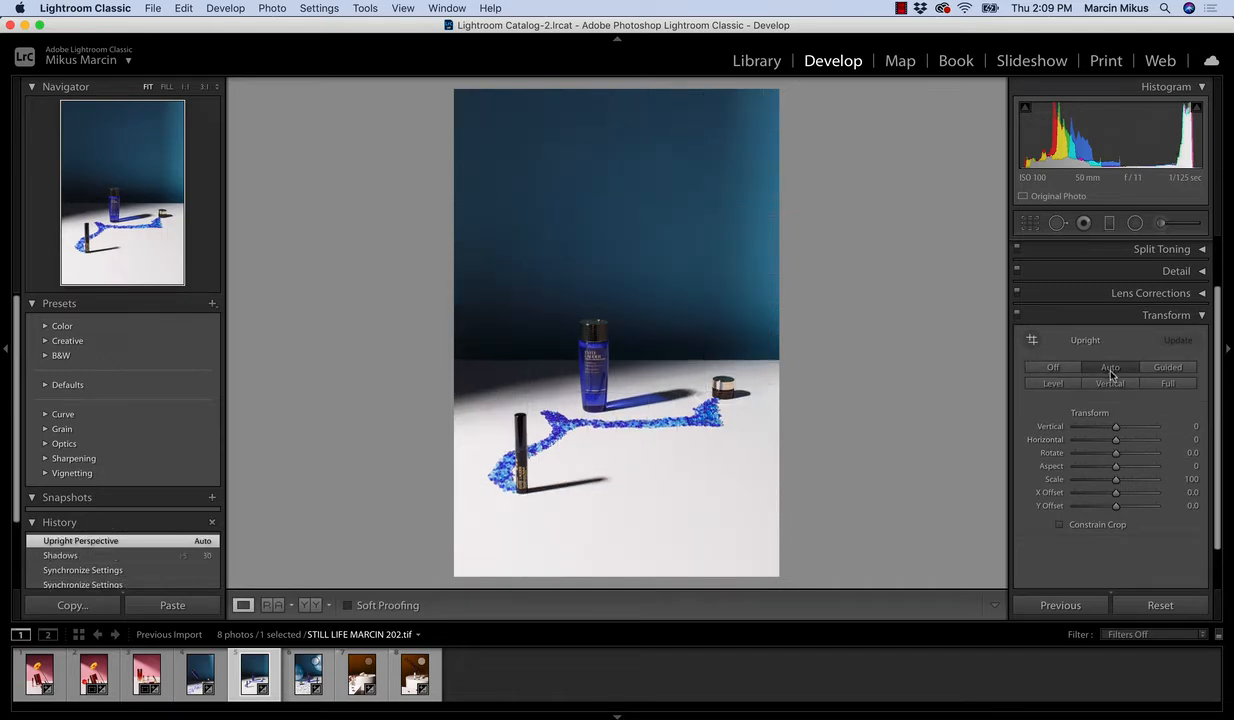
pyautogui.click(300, 680)
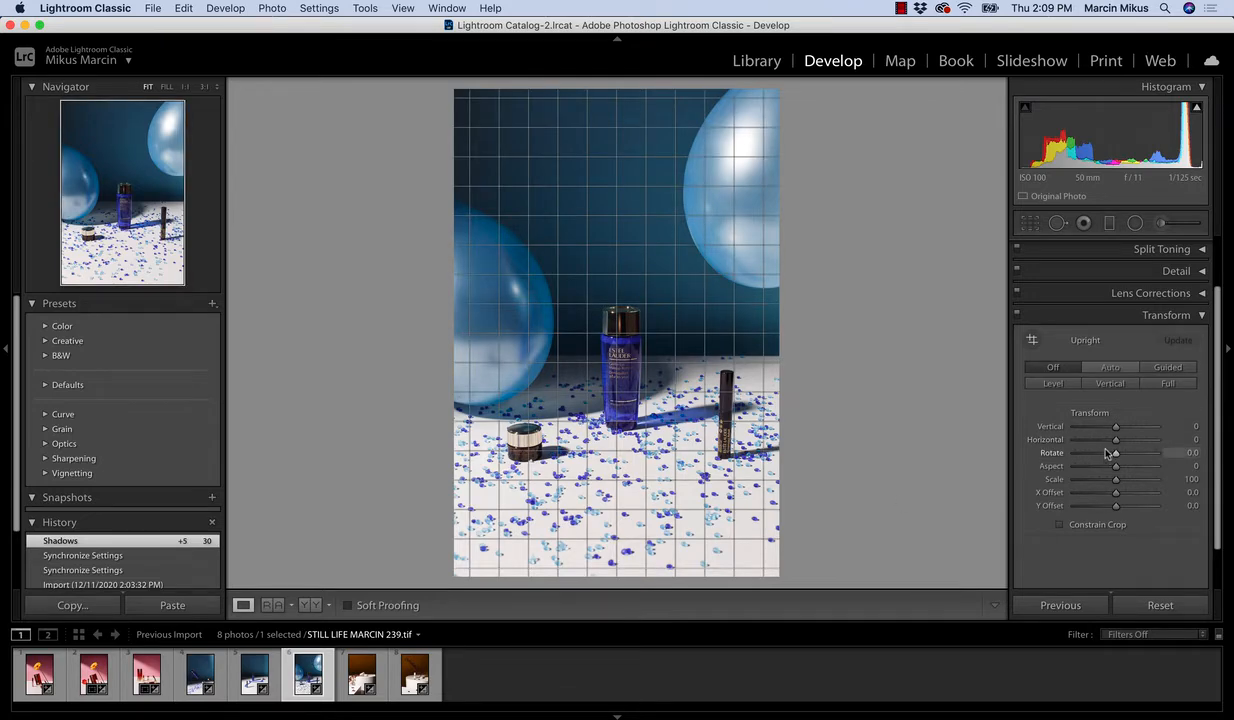
pyautogui.click(1110, 368)
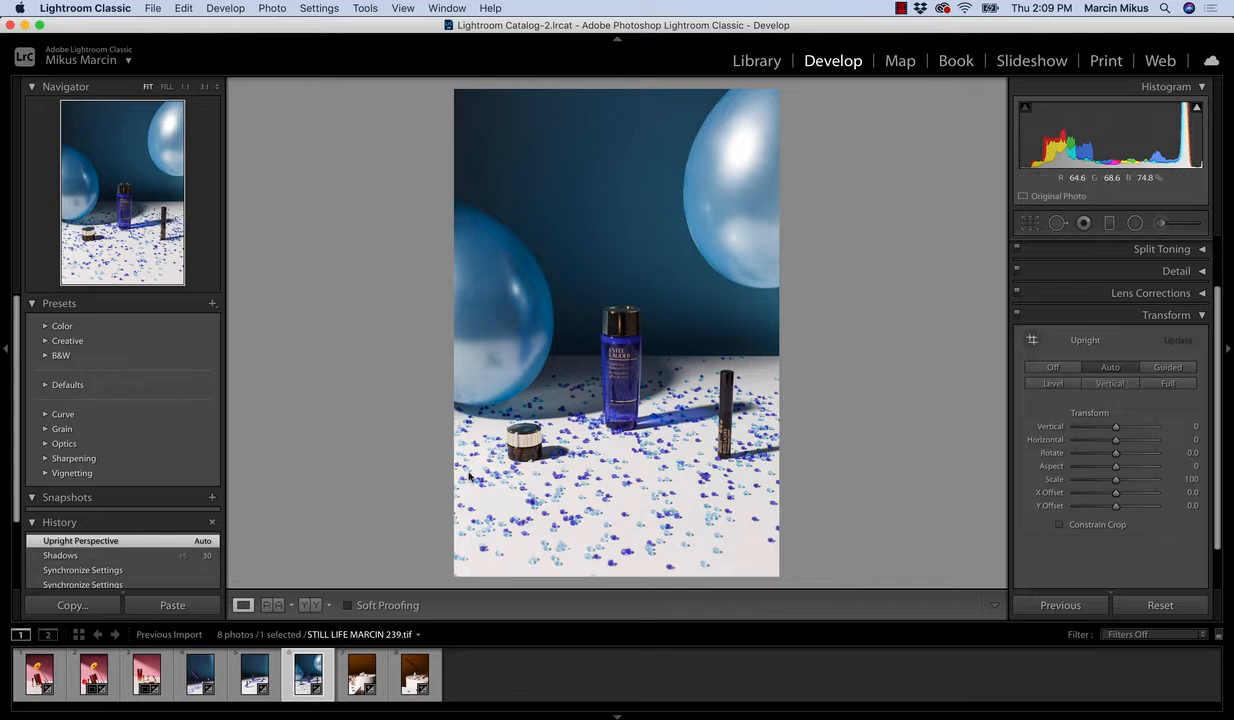
# Step: Try the Auto Upright correction on the seventh photo, the brown one with the tilted jar
pyautogui.press('Right')
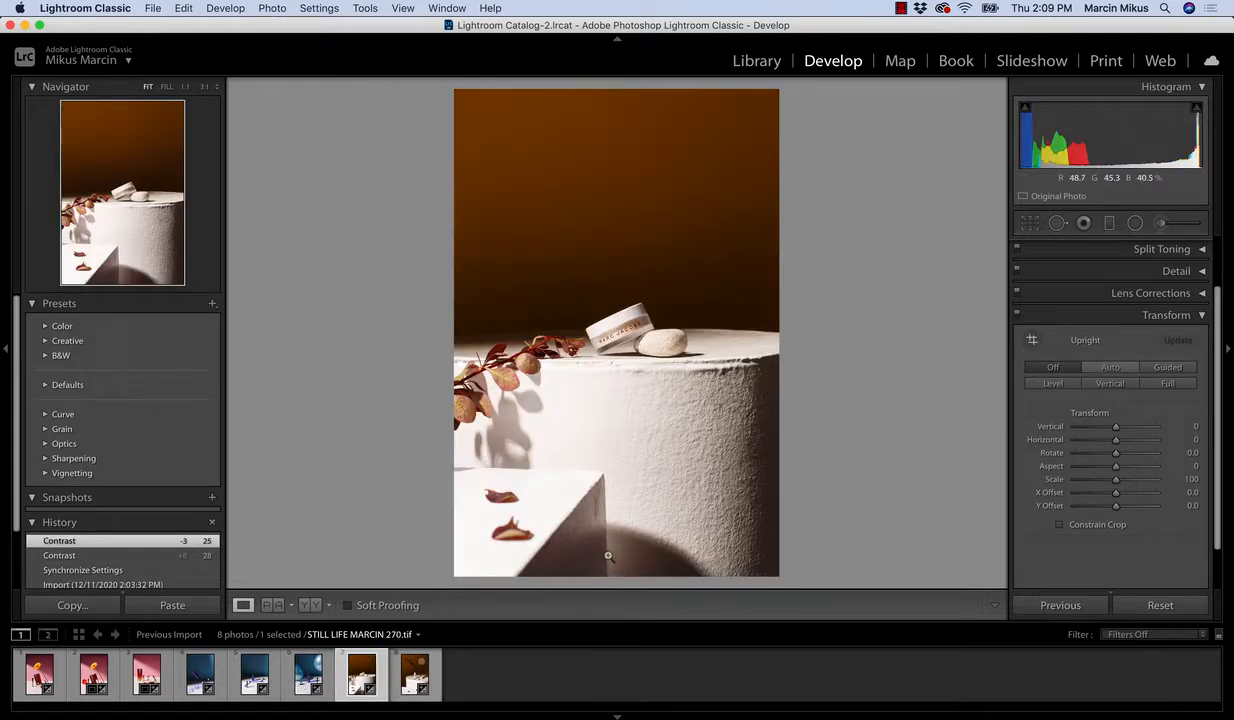
pyautogui.click(1110, 368)
pyautogui.press('super+z')
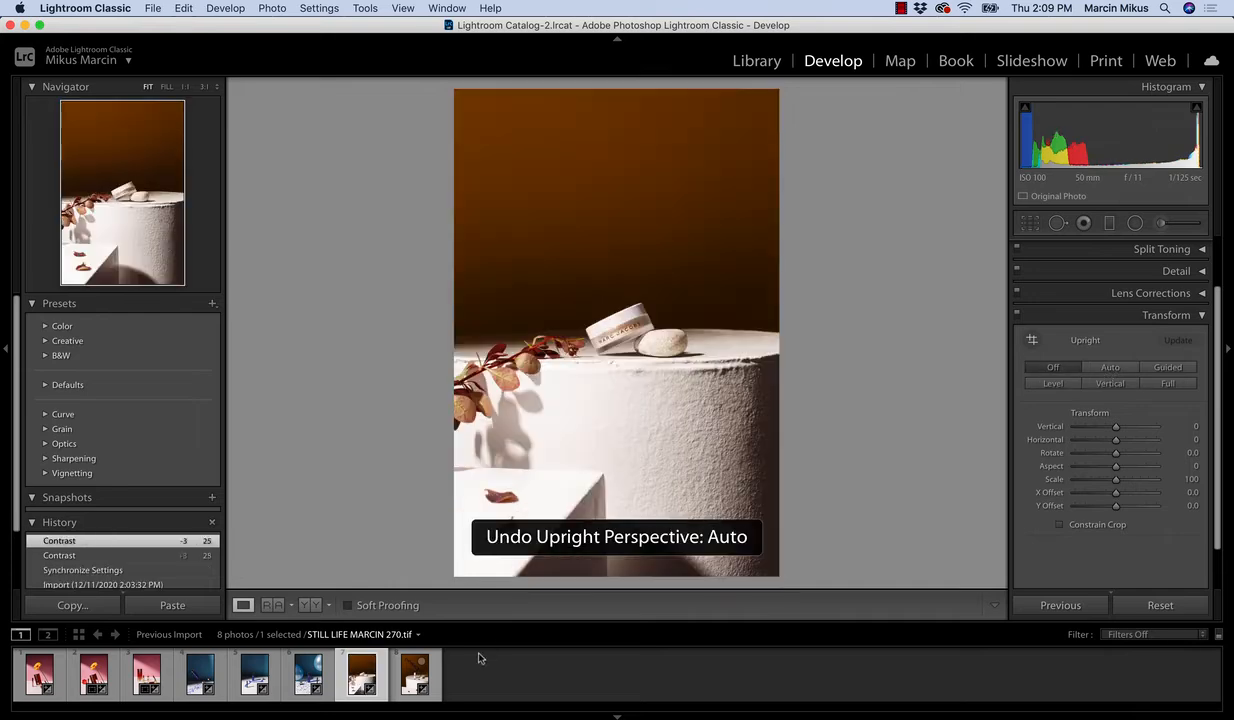
# Step: Collapse the Transform settings and crop the first photo to a 5 x 7 aspect ratio, shifting the image slightly upward within the crop frame
pyautogui.click(415, 672)
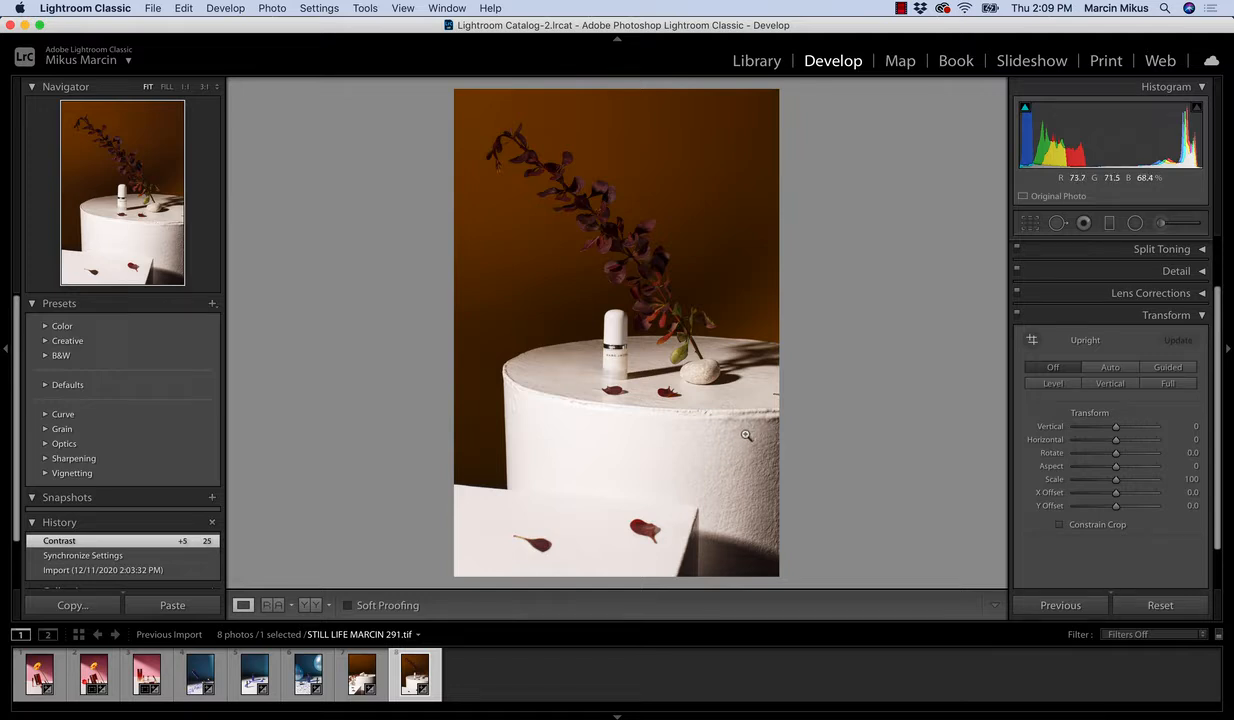
pyautogui.click(1204, 316)
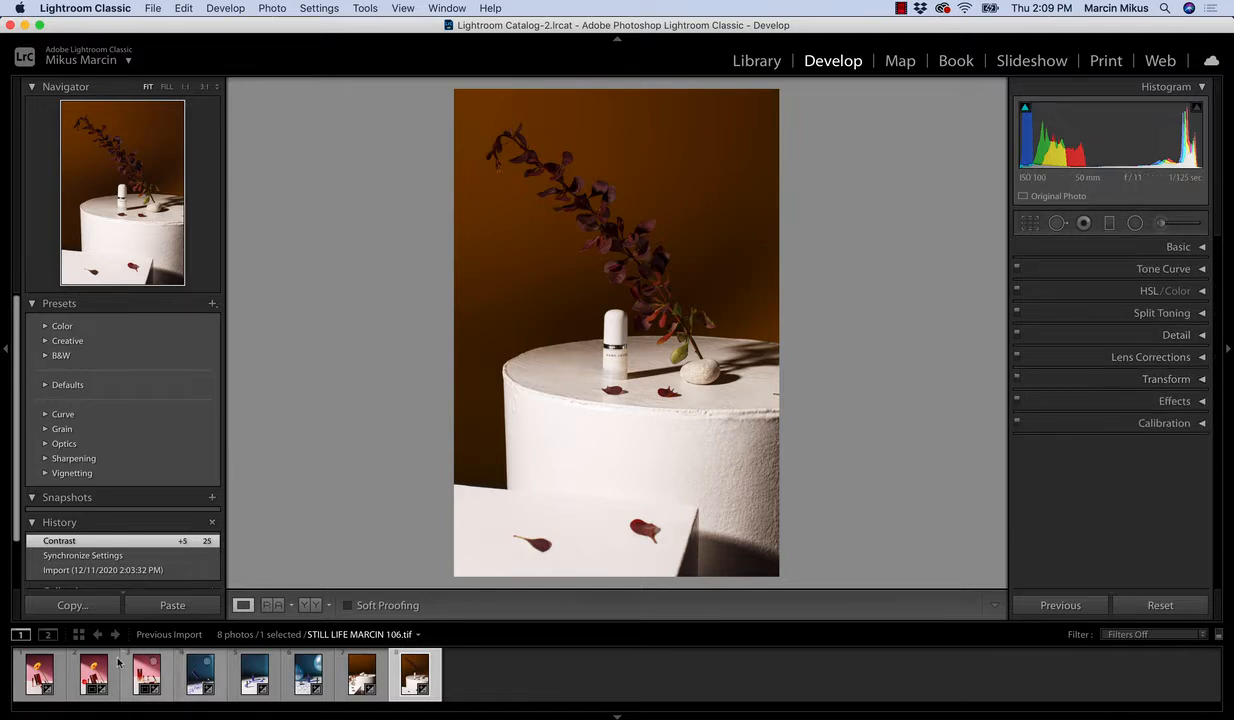
pyautogui.click(58, 672)
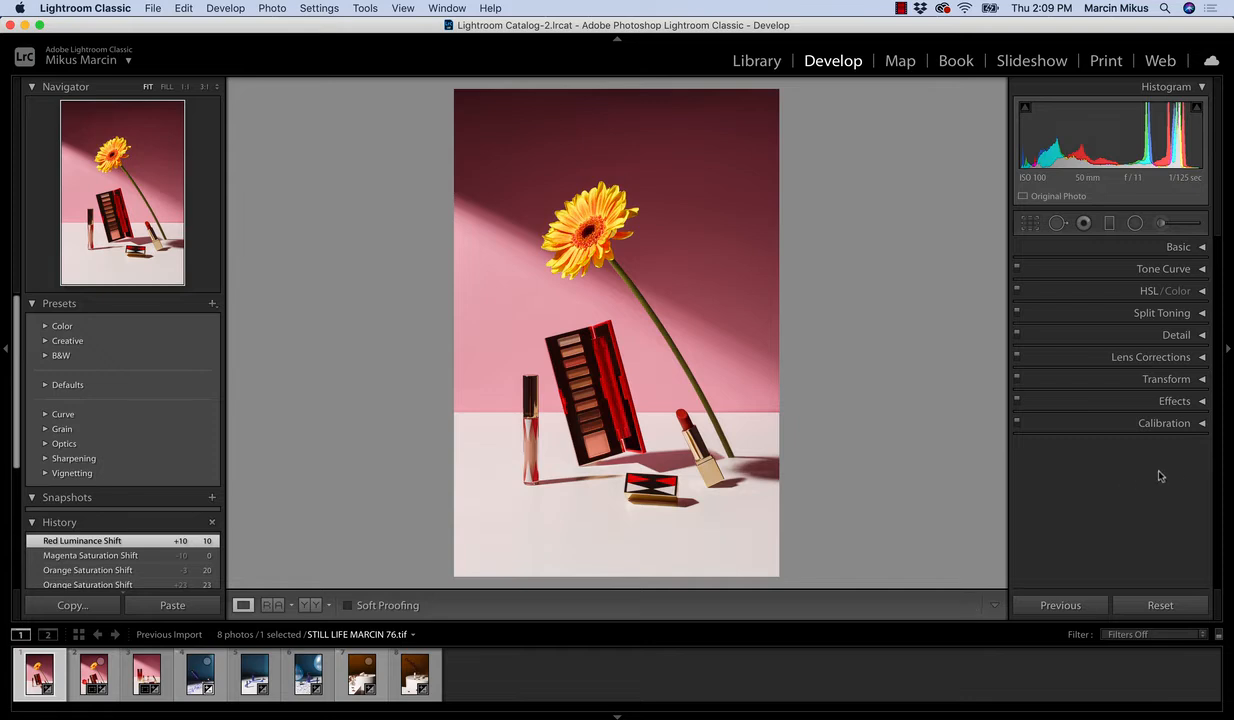
pyautogui.click(1029, 223)
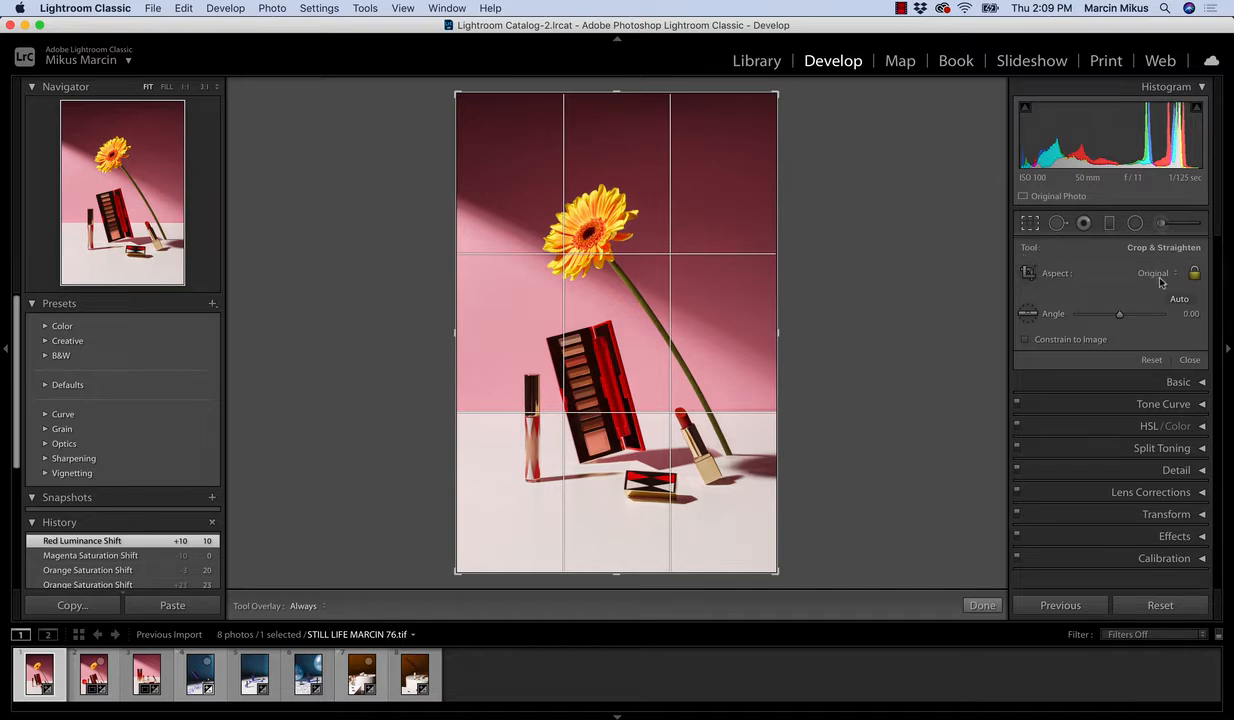
pyautogui.click(1120, 272)
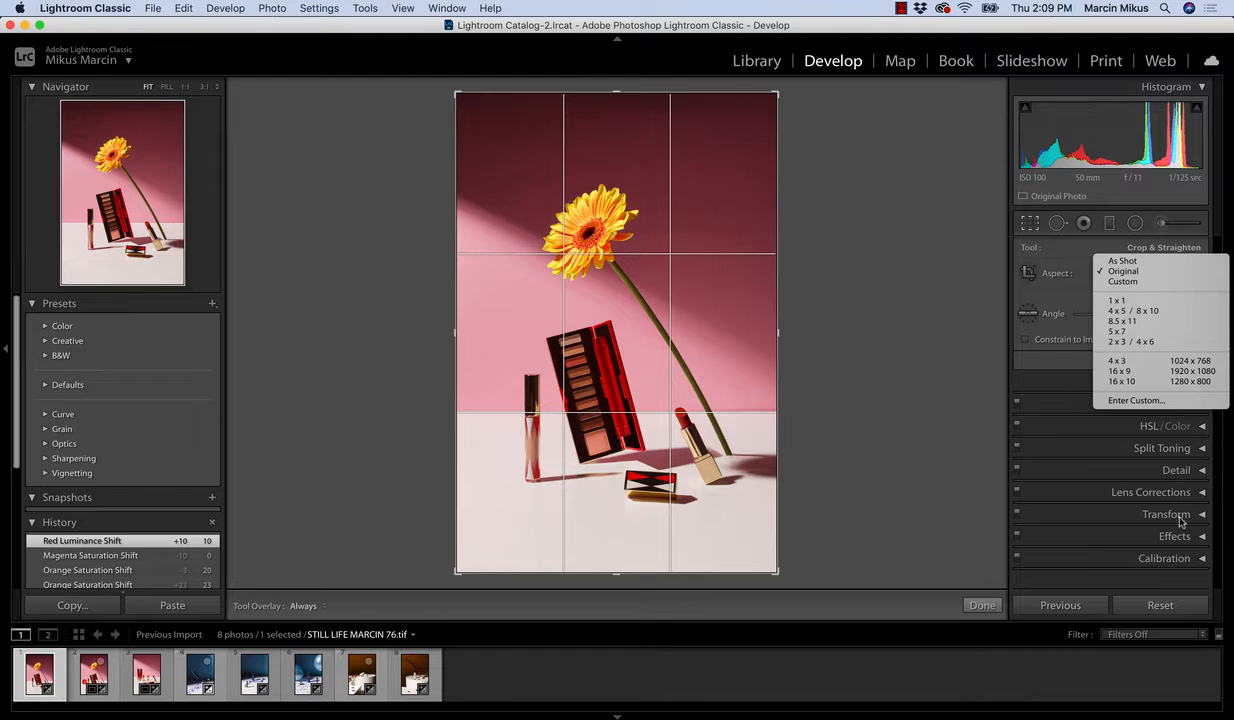
pyautogui.click(1122, 333)
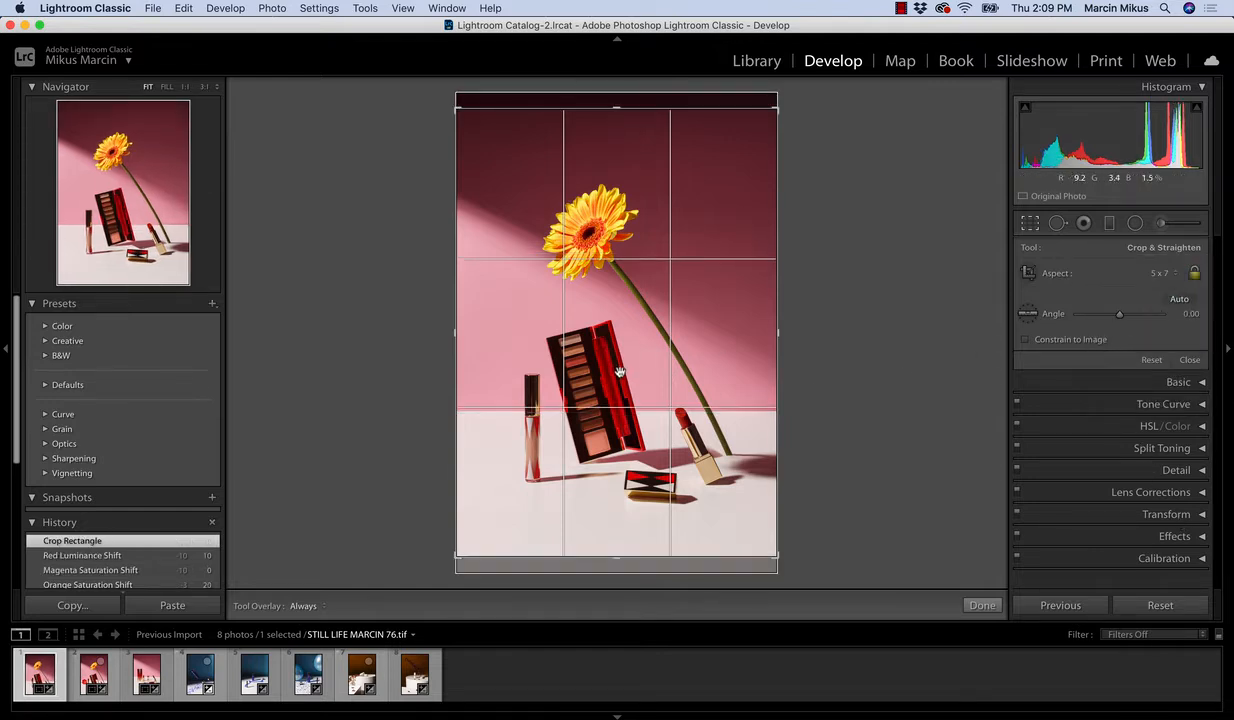
pyautogui.moveTo(597, 357); pyautogui.dragTo(596, 352)
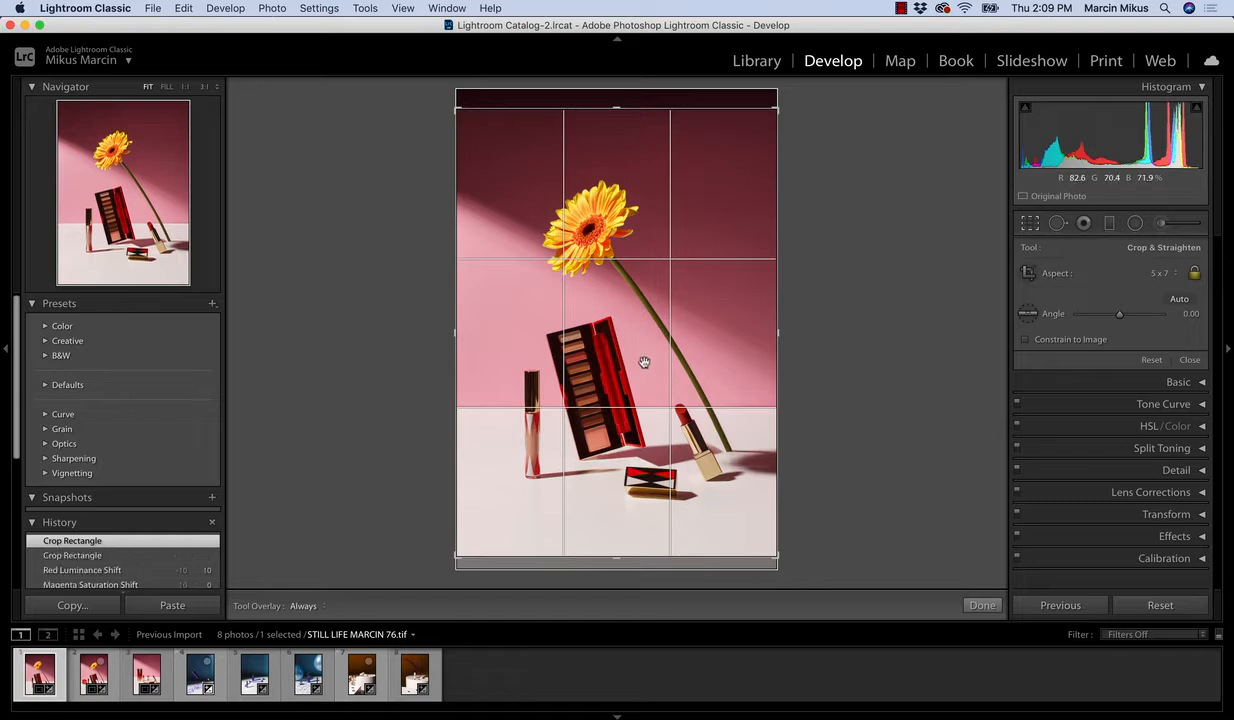
pyautogui.click(972, 605)
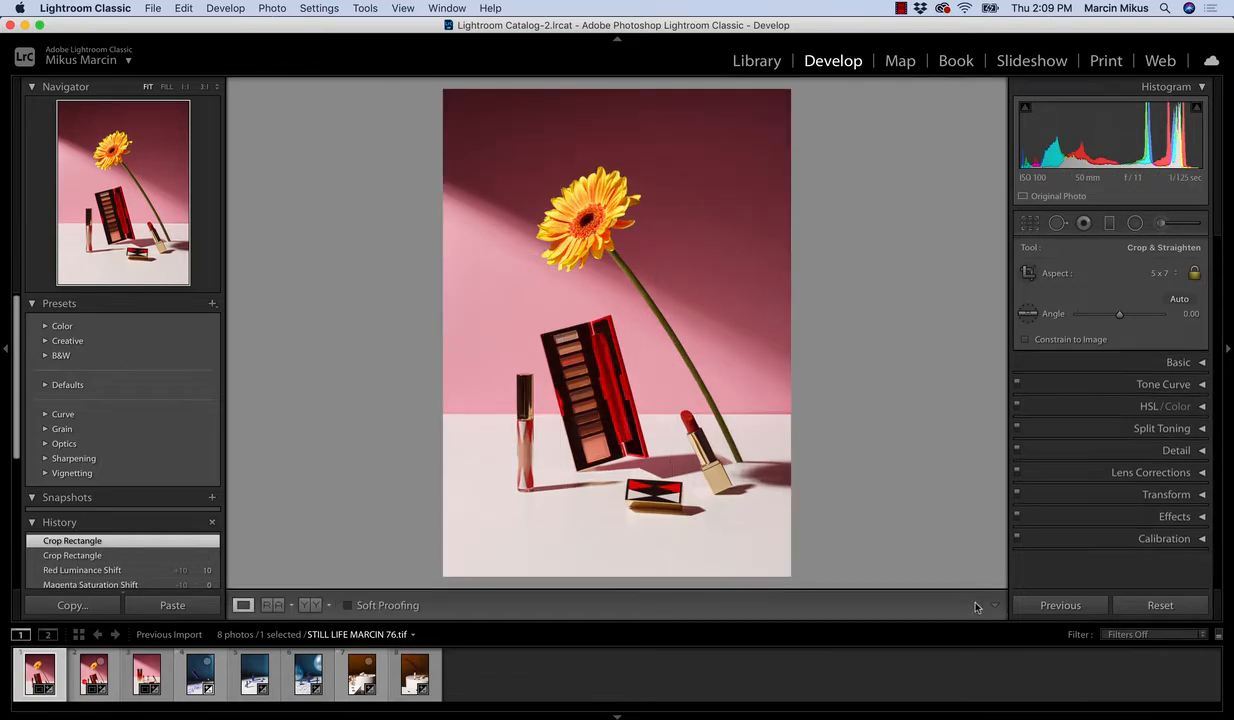
# Step: Crop the second photo, the pink one with two flowers, to a 5 x 7 aspect ratio
pyautogui.press('Right')
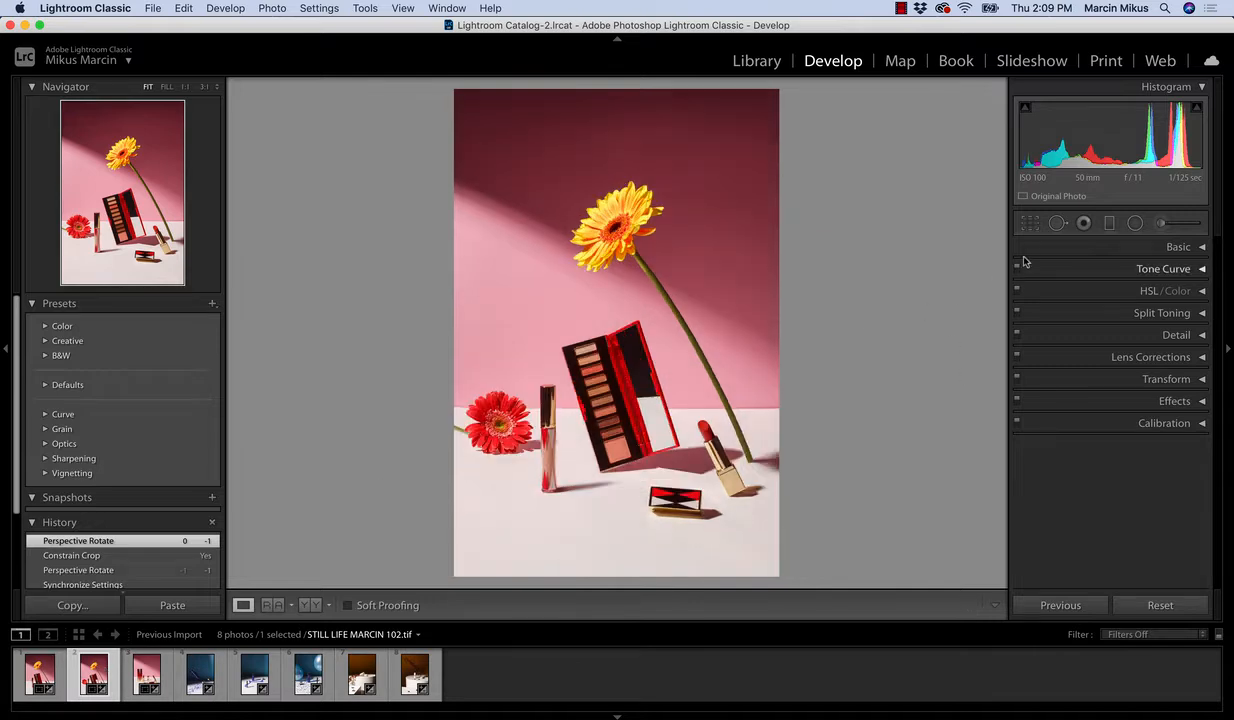
pyautogui.click(1030, 222)
pyautogui.click(1110, 271)
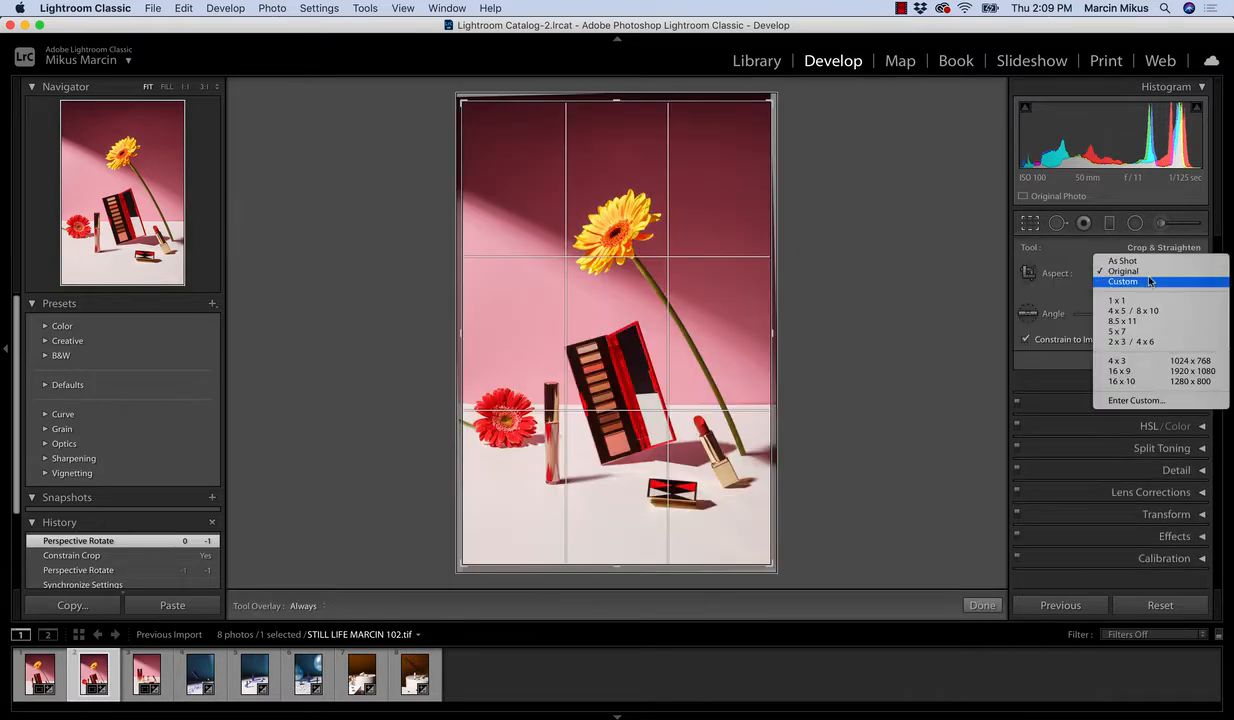
pyautogui.click(1117, 332)
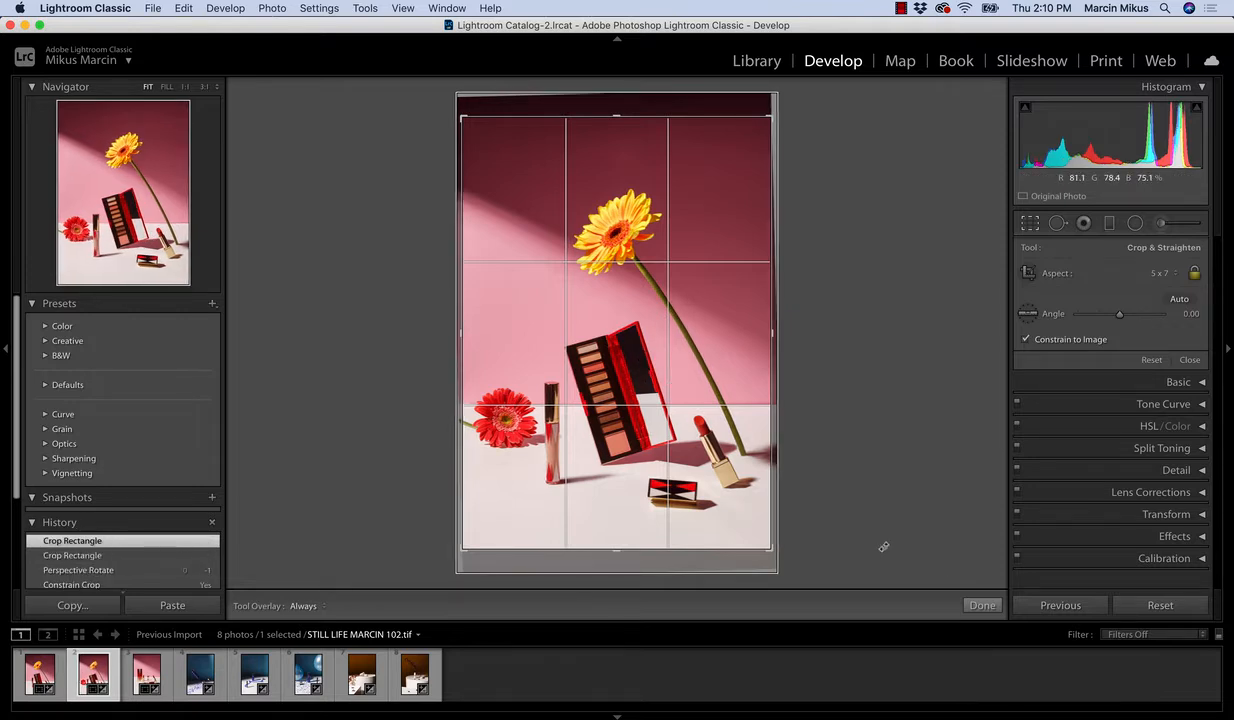
pyautogui.click(982, 605)
# Step: Crop the third photo, the pink one with the lipsticks and no flowers, to a 5 x 7 aspect ratio
pyautogui.press('Right')
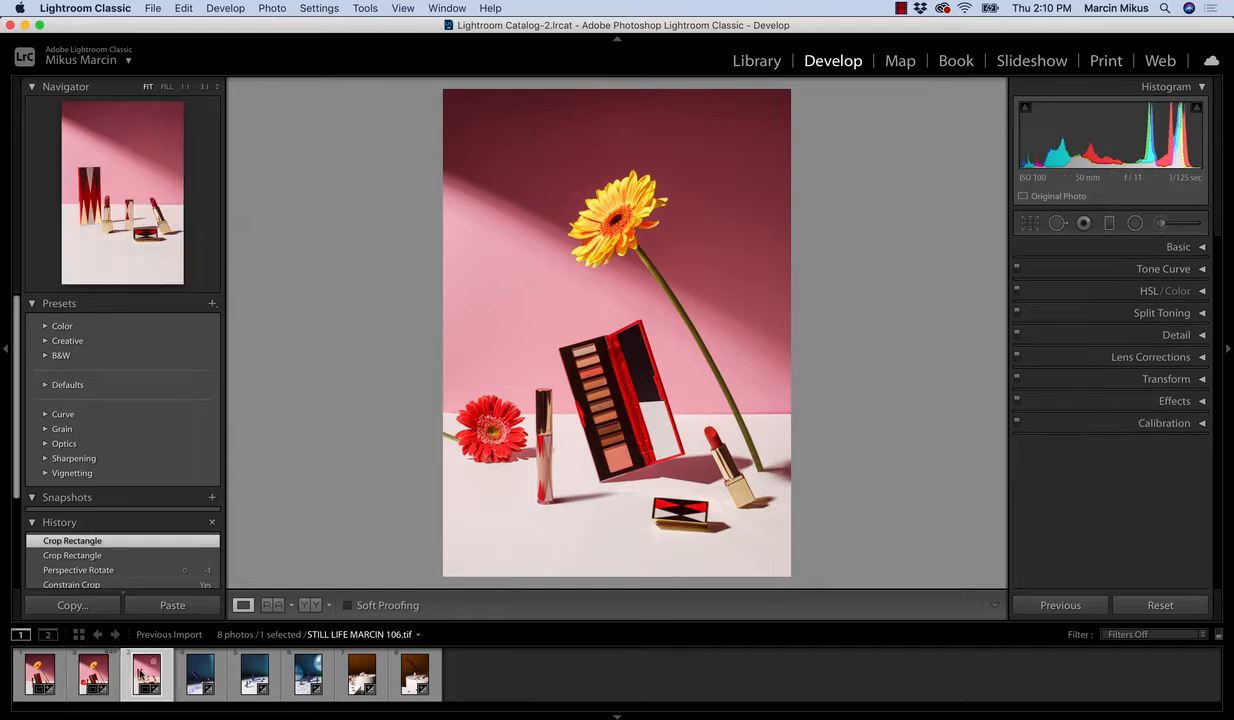
pyautogui.click(1029, 223)
pyautogui.click(1150, 272)
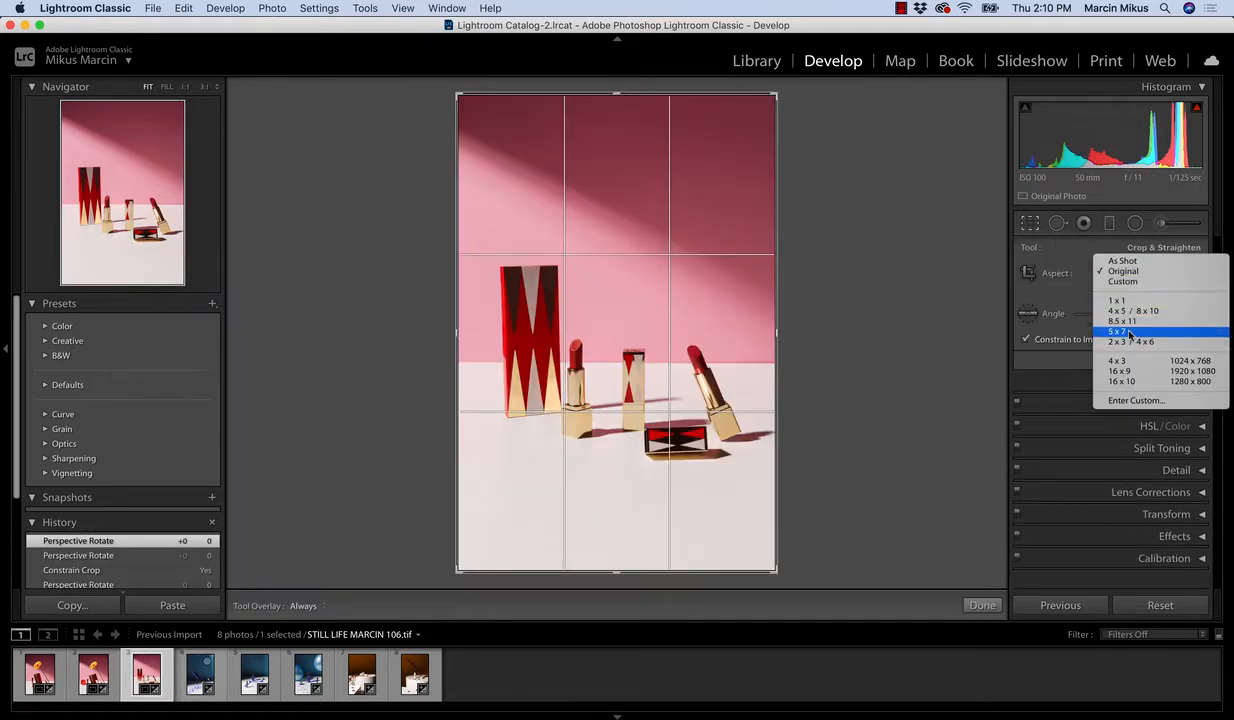
pyautogui.click(1128, 332)
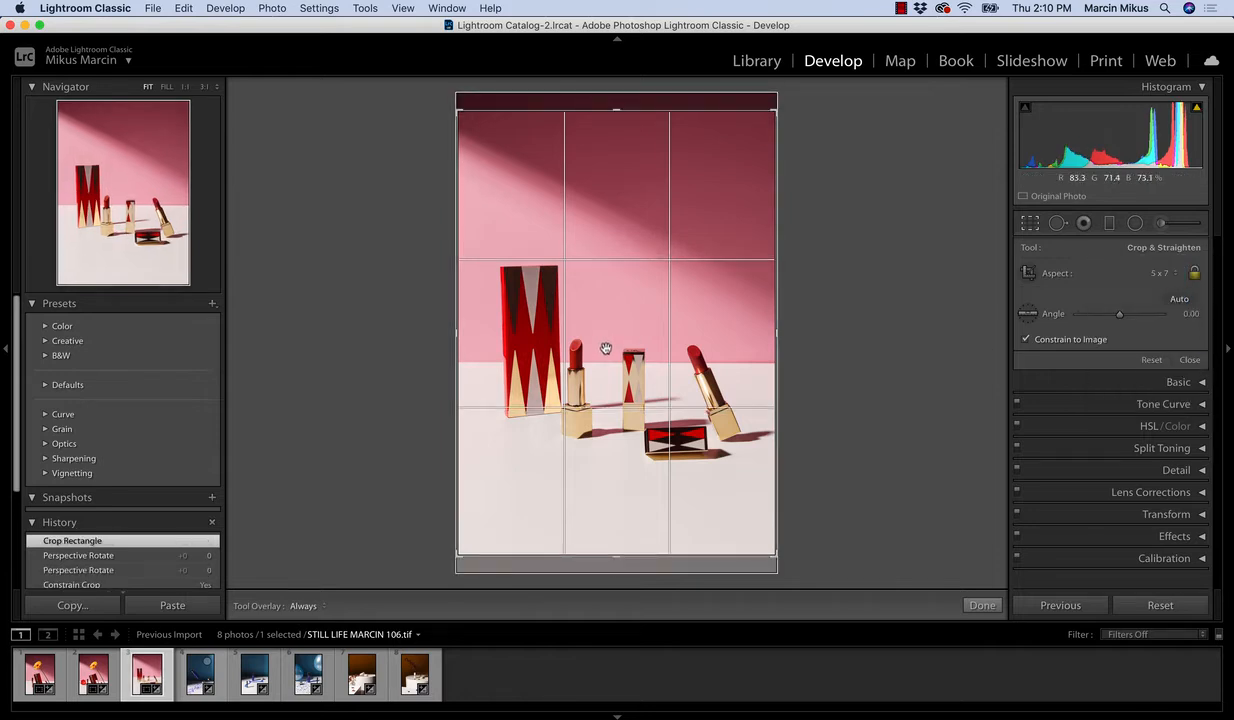
pyautogui.click(982, 605)
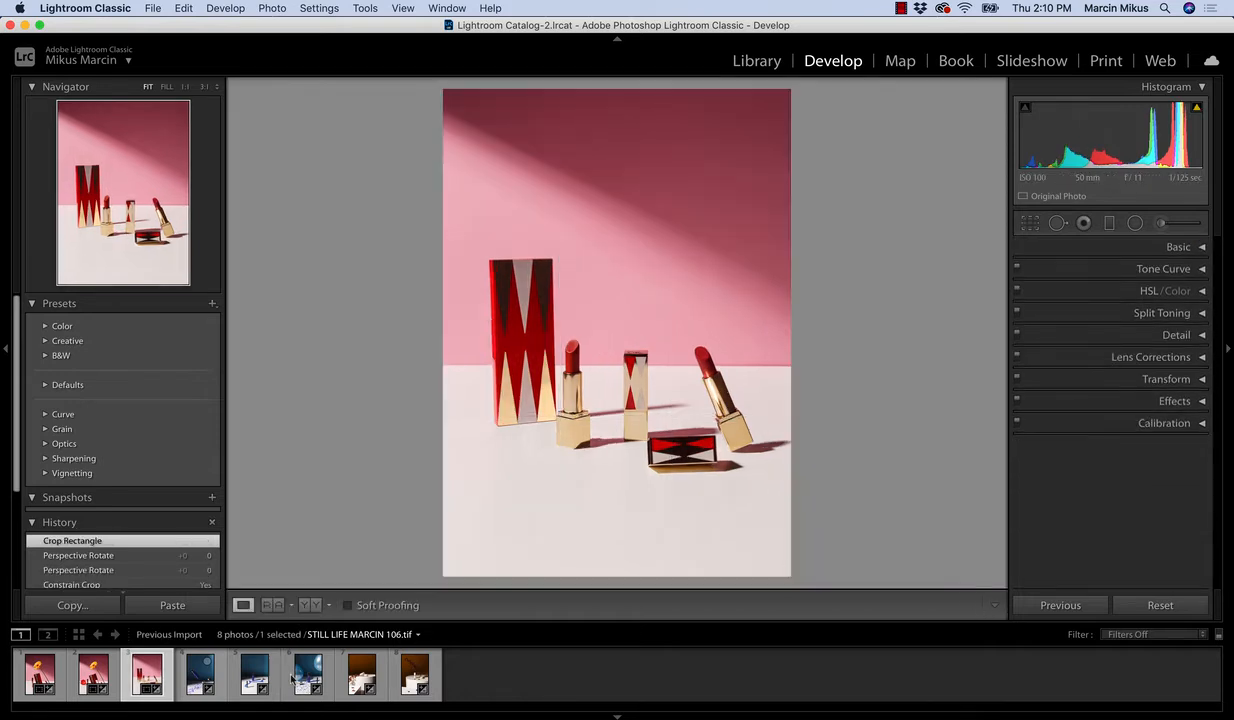
# Step: Crop the fourth photo, the blue one with the tilted bottle, to 5 x 7 and shift the image slightly upward within the frame
pyautogui.click(183, 662)
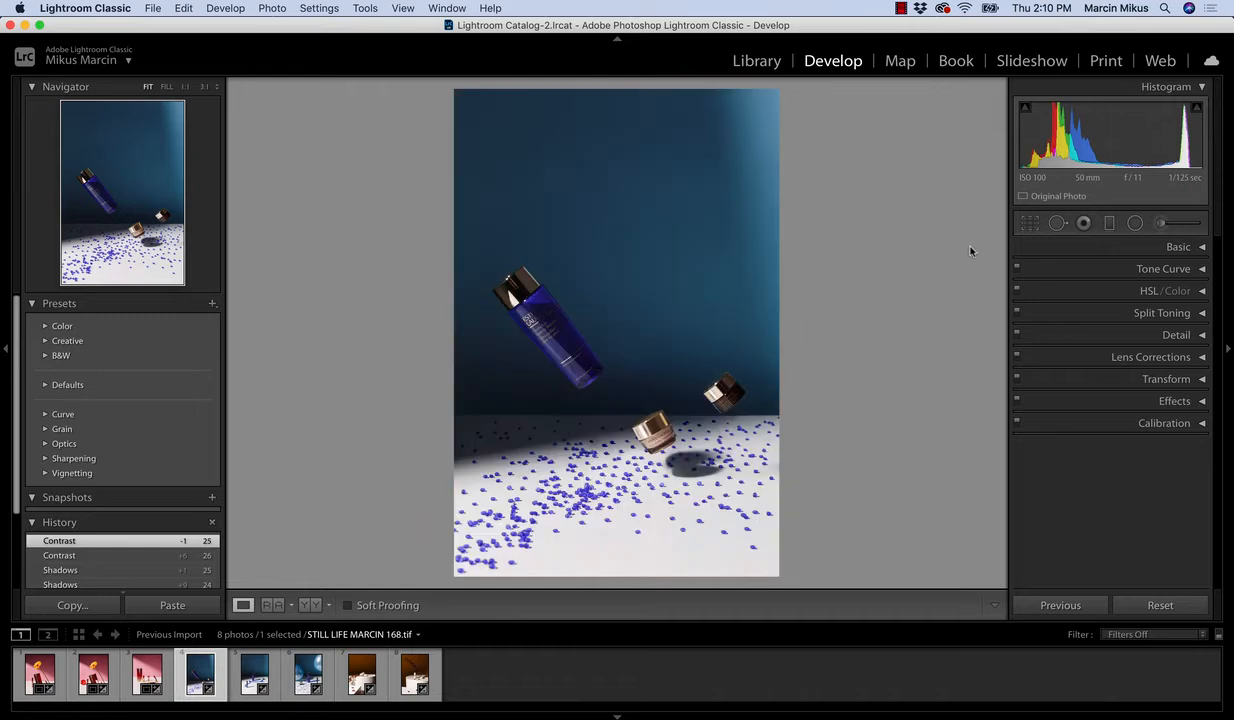
pyautogui.click(1029, 224)
pyautogui.click(1150, 273)
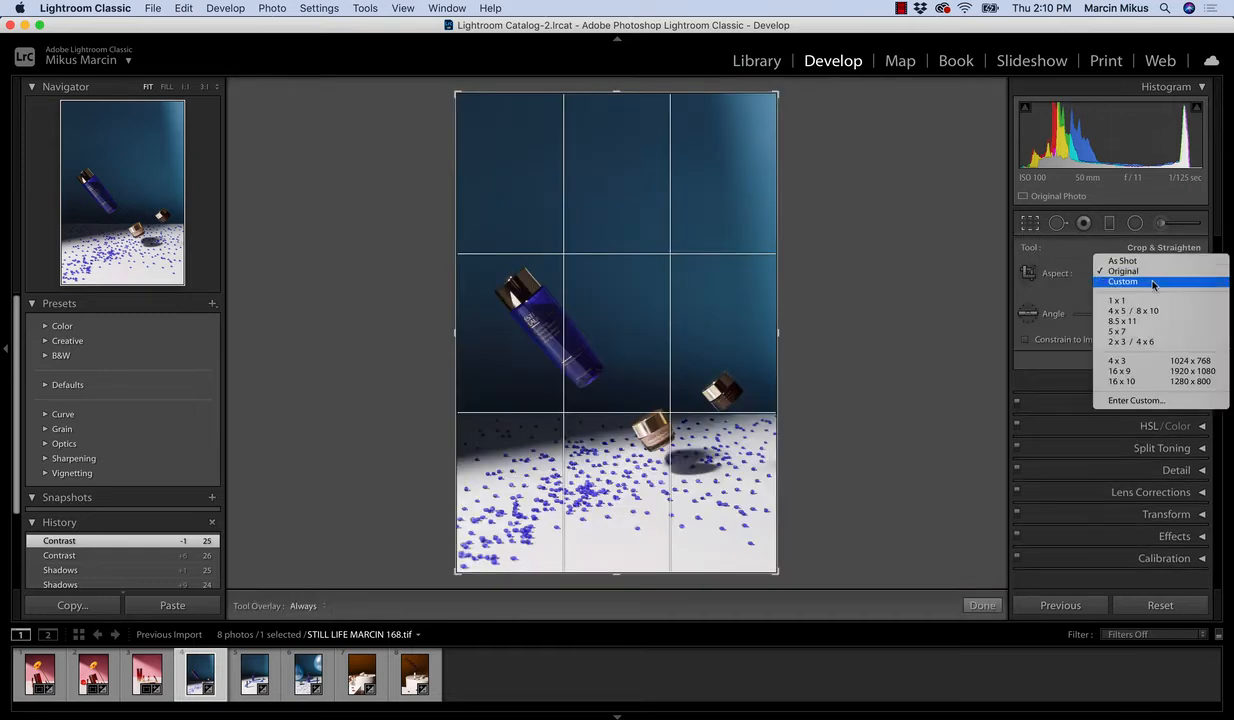
pyautogui.click(1130, 327)
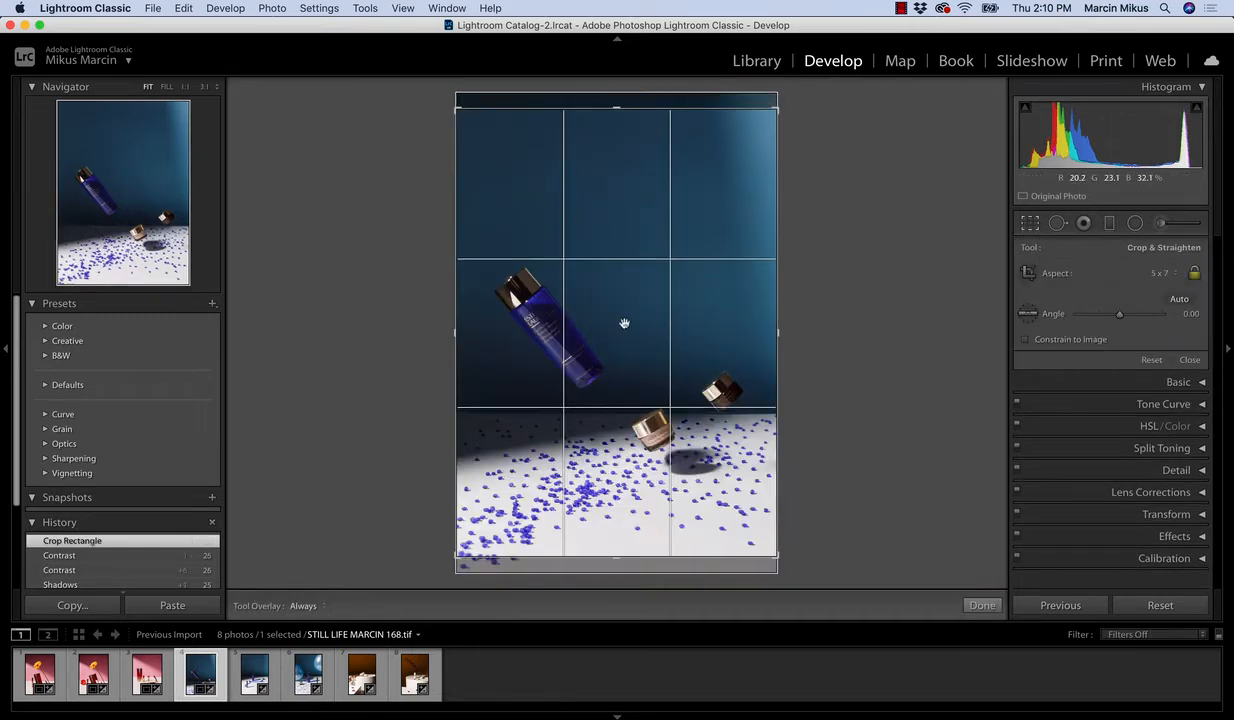
pyautogui.moveTo(626, 318); pyautogui.dragTo(627, 313)
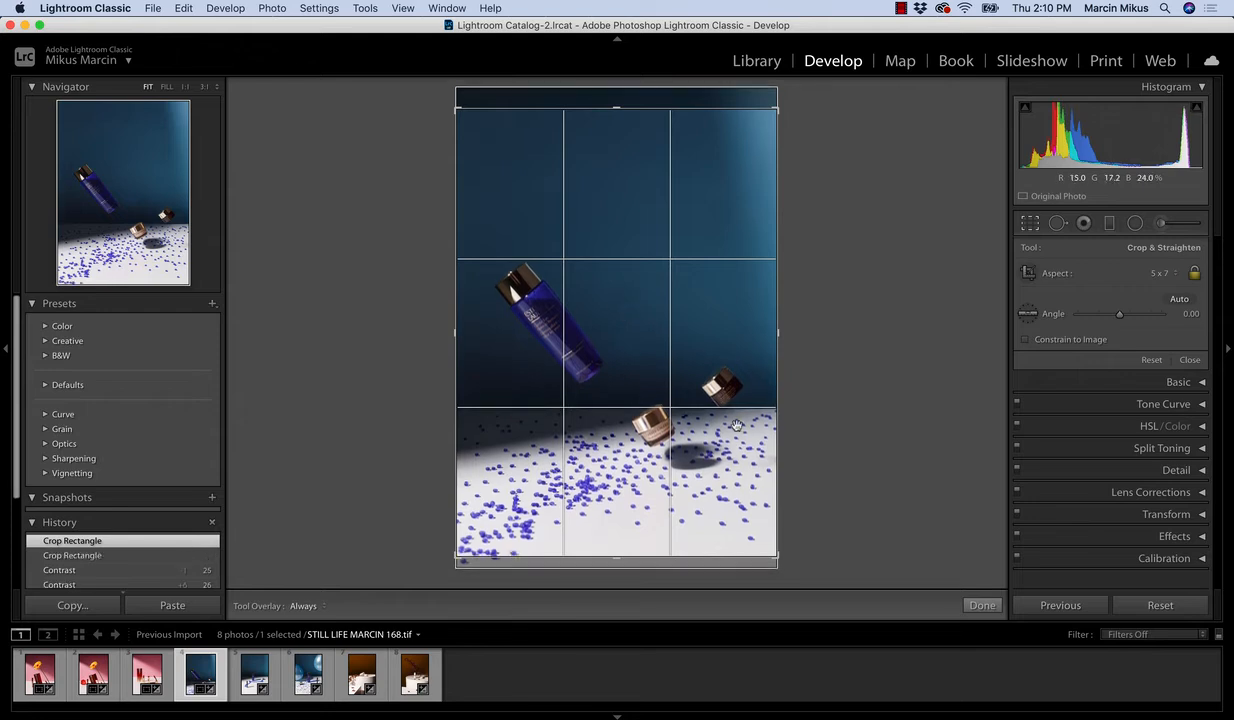
pyautogui.click(982, 605)
# Step: Crop the fifth photo to a square 1 x 1 aspect ratio, shifting the image upward to keep more of the white foreground
pyautogui.click(272, 680)
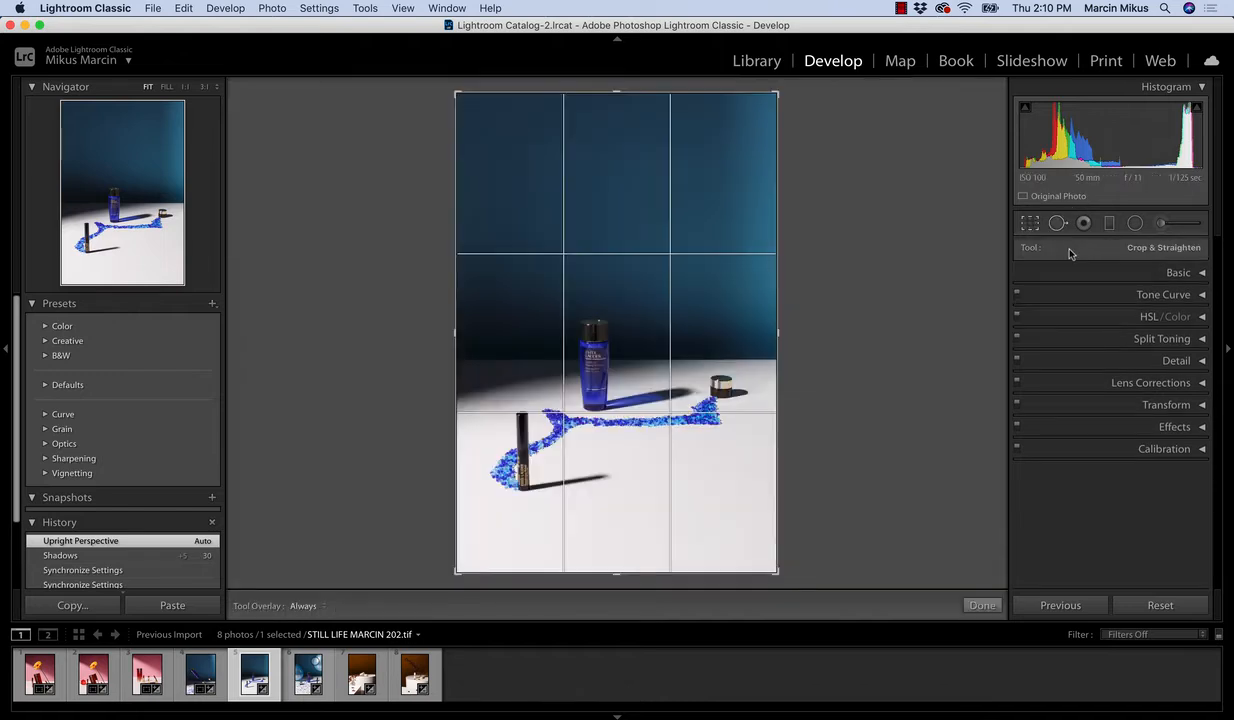
pyautogui.click(1030, 223)
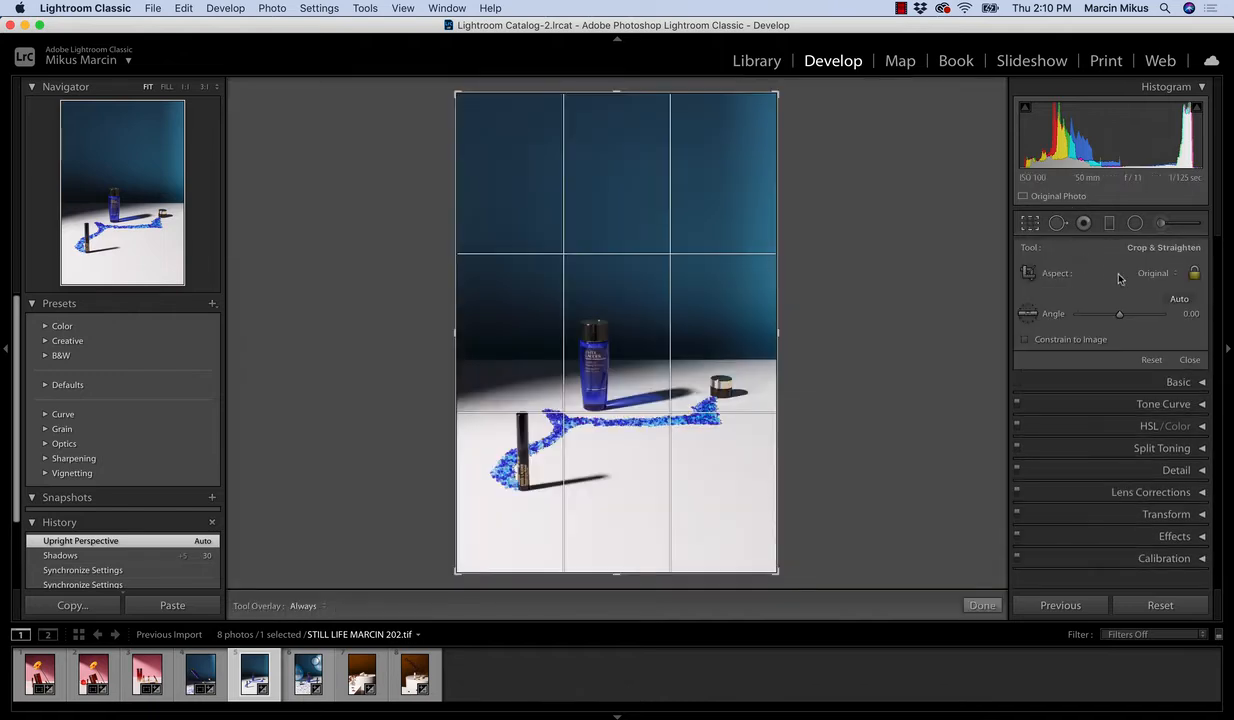
pyautogui.click(1116, 273)
pyautogui.click(1125, 300)
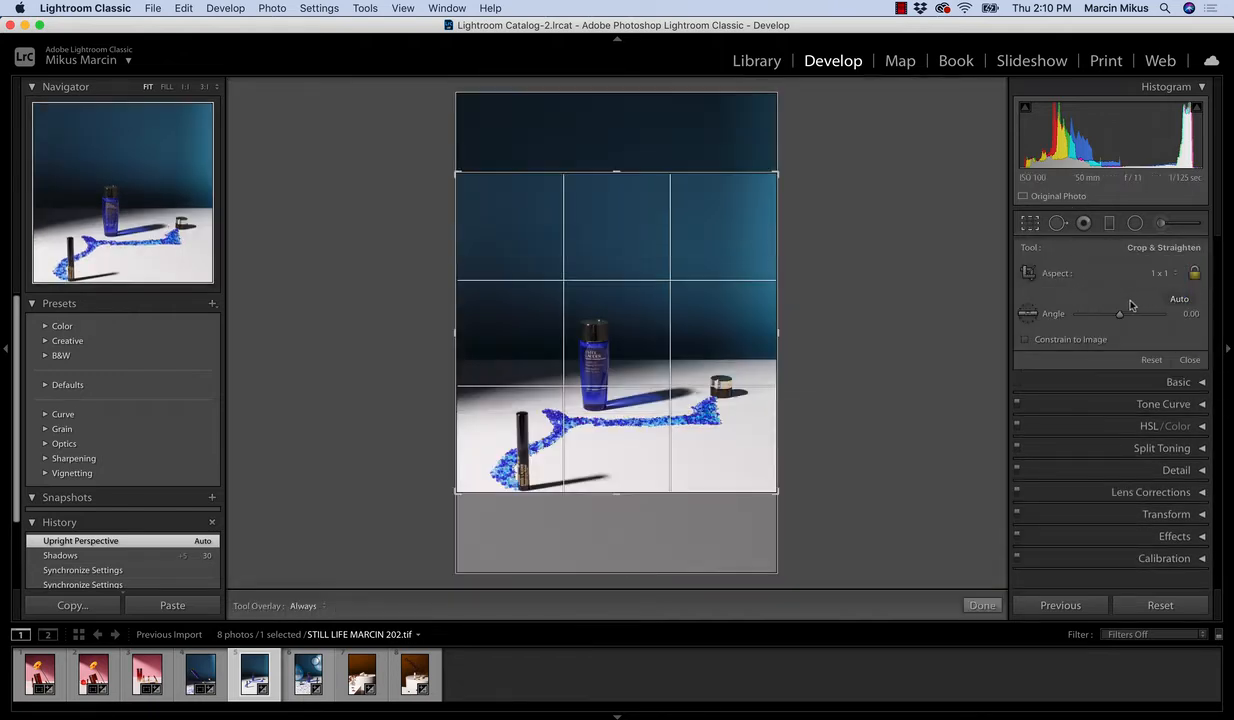
pyautogui.moveTo(589, 342); pyautogui.dragTo(589, 306)
pyautogui.click(982, 603)
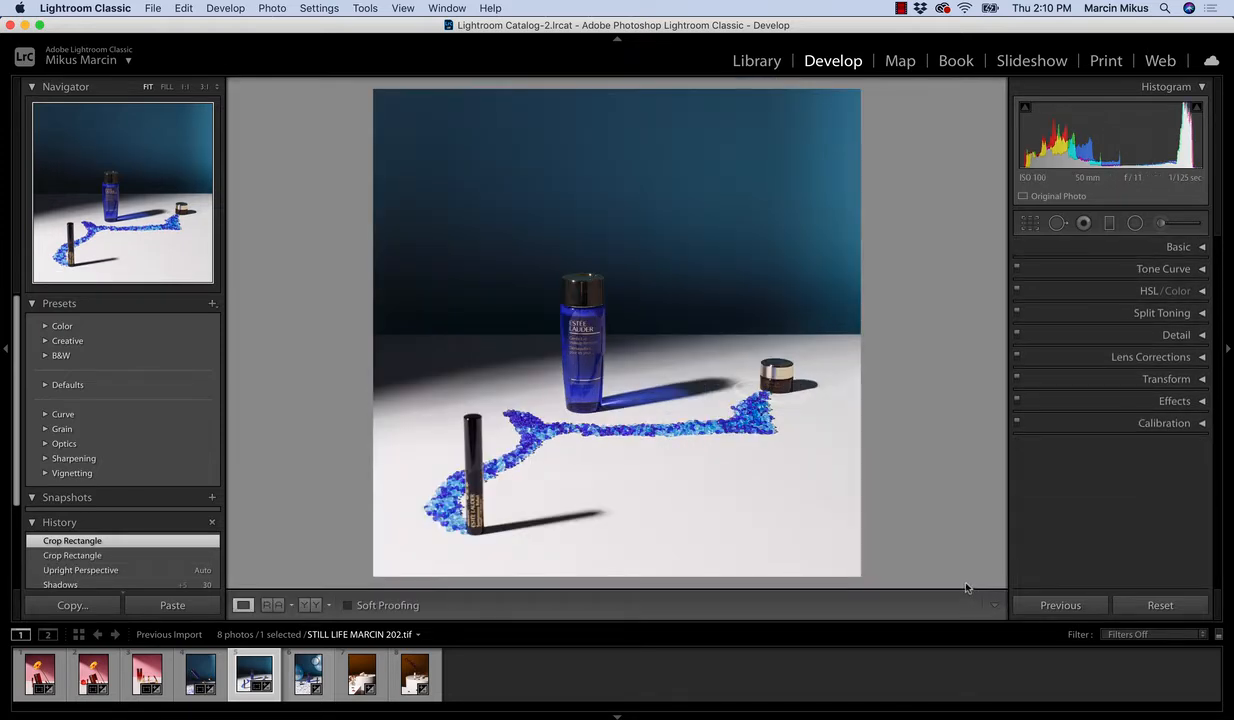
# Step: Crop the sixth photo, the blue one with the balloons, to a 5 x 7 aspect ratio
pyautogui.click(308, 672)
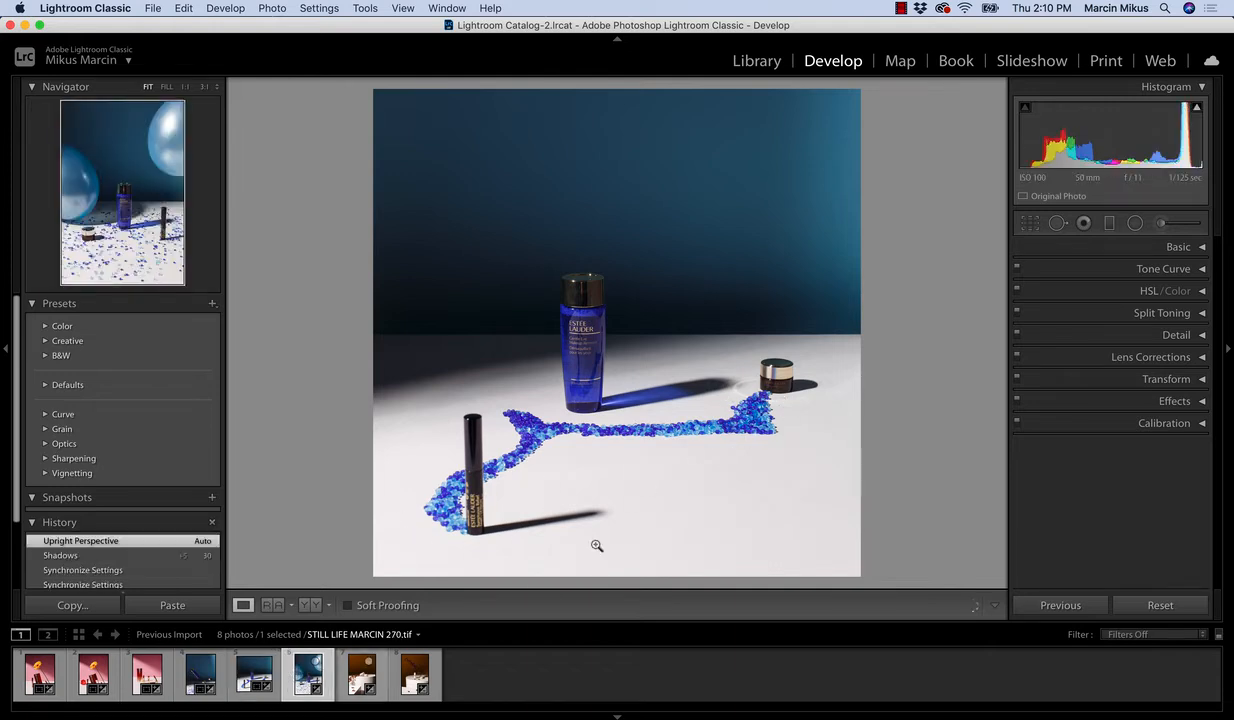
pyautogui.click(1030, 223)
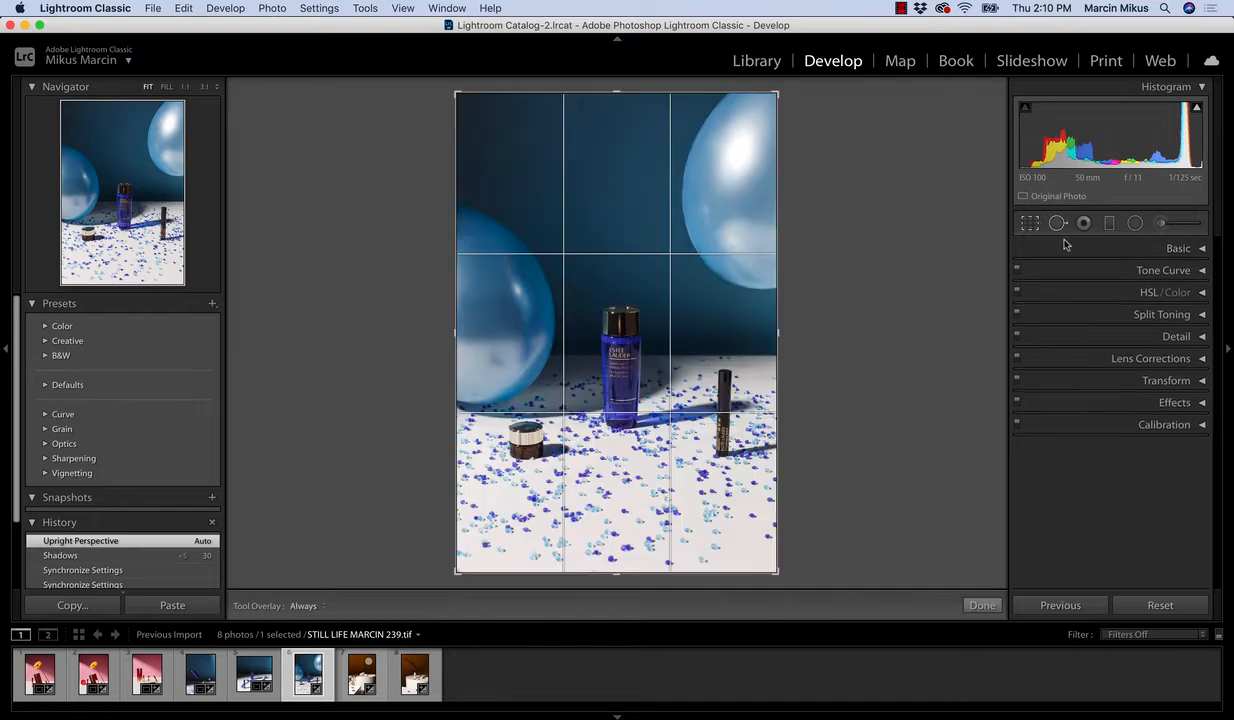
pyautogui.click(1155, 272)
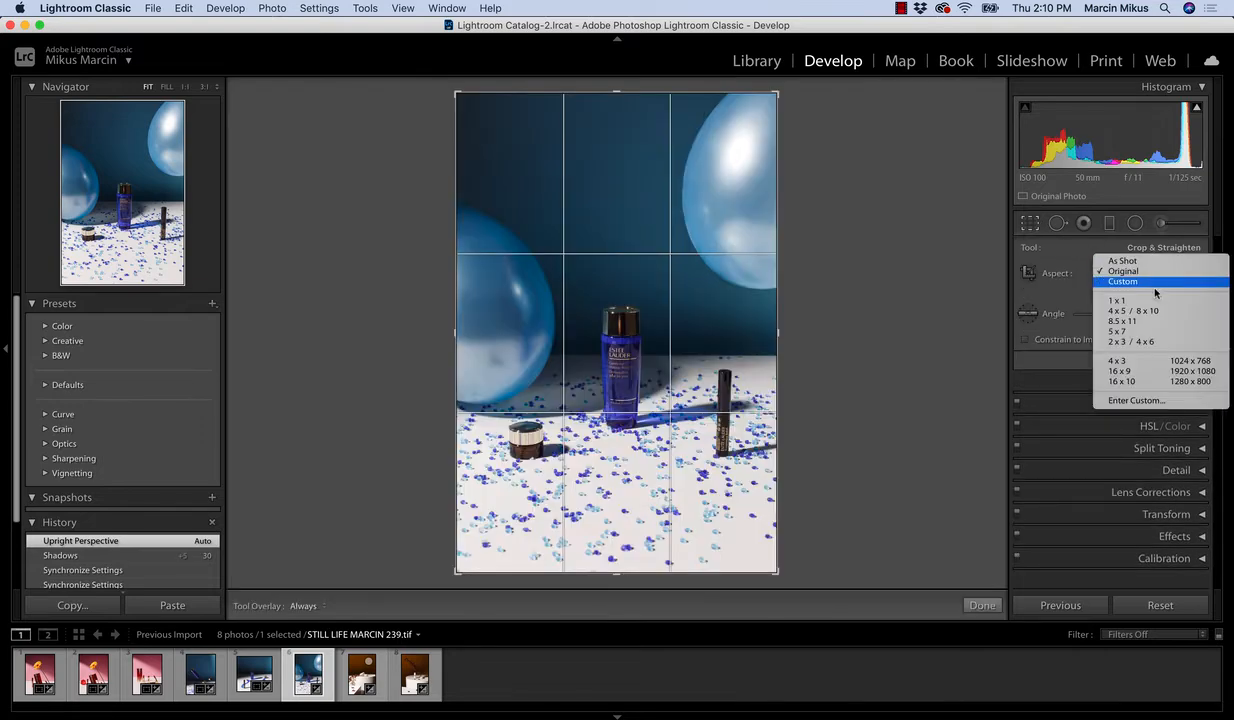
pyautogui.click(1125, 331)
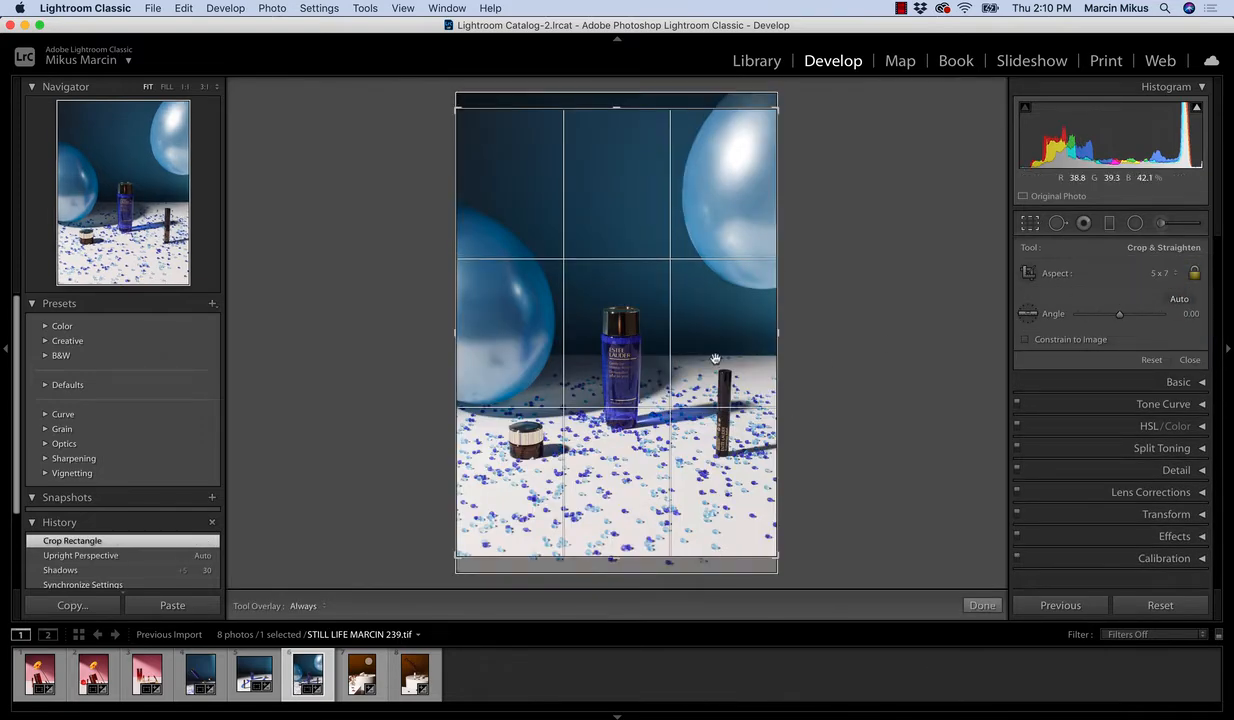
pyautogui.click(982, 605)
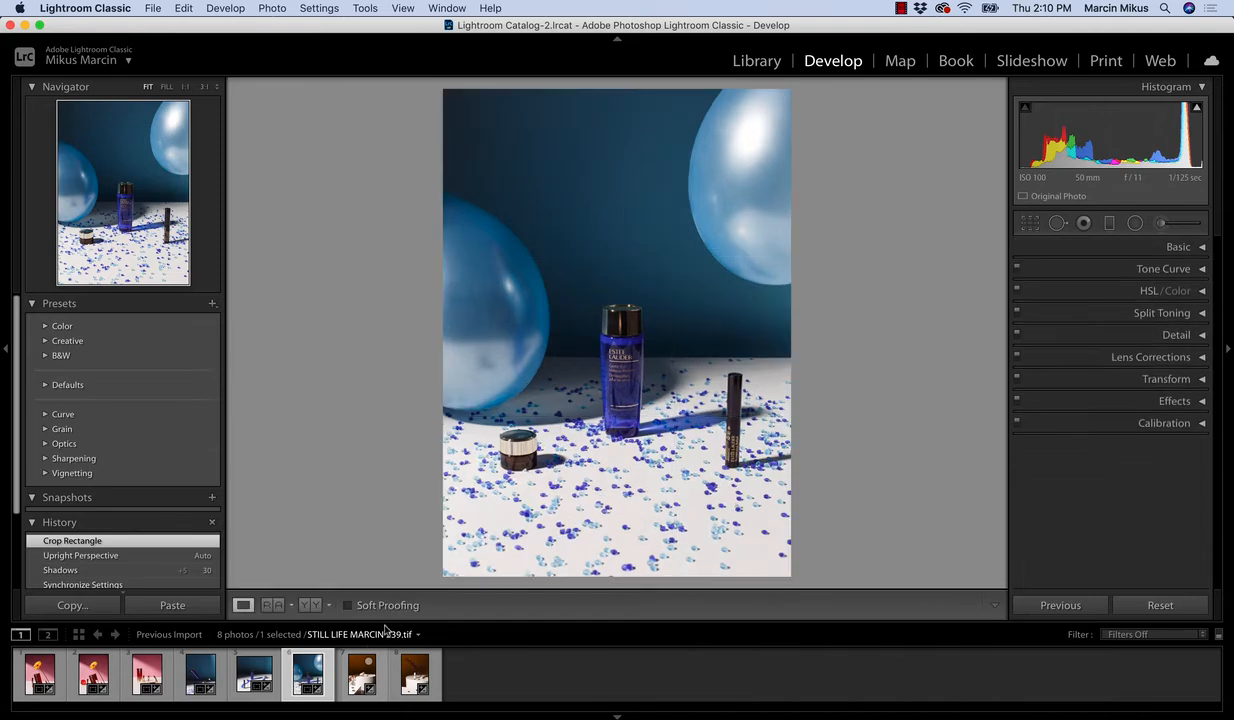
# Step: Crop the seventh photo, the brown one with the tilted jar, to a 5 x 7 aspect ratio
pyautogui.click(362, 672)
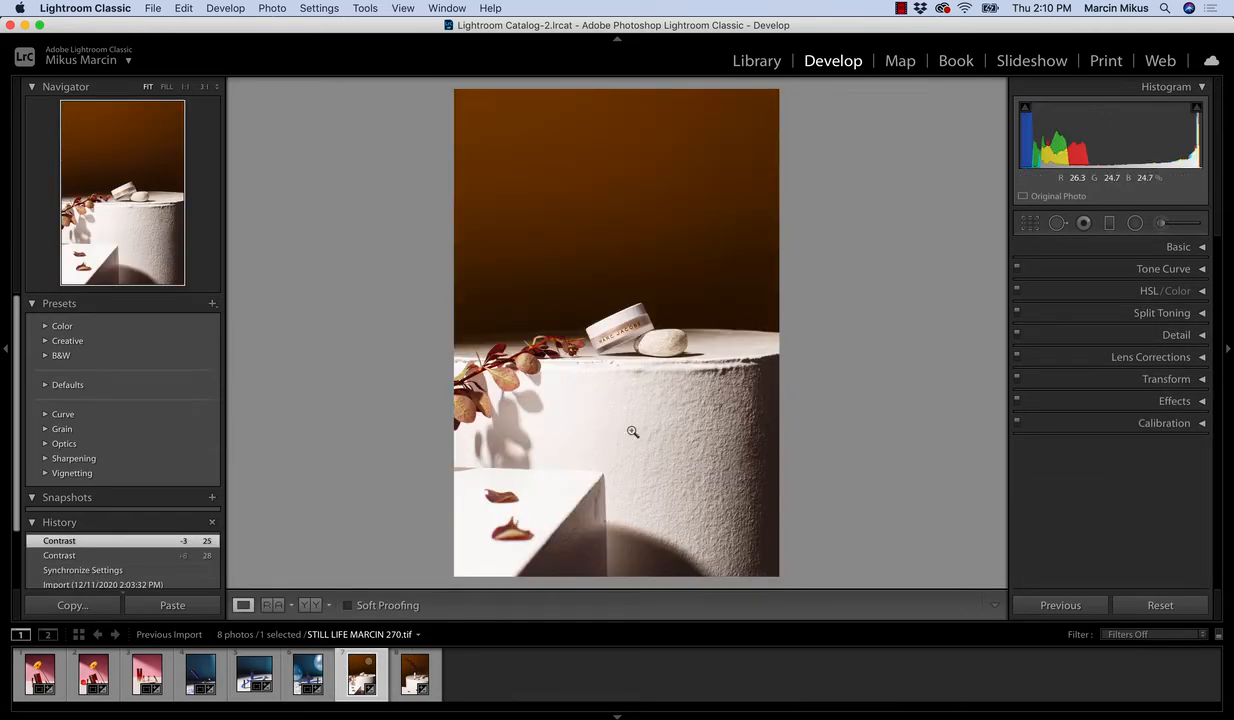
pyautogui.click(1030, 224)
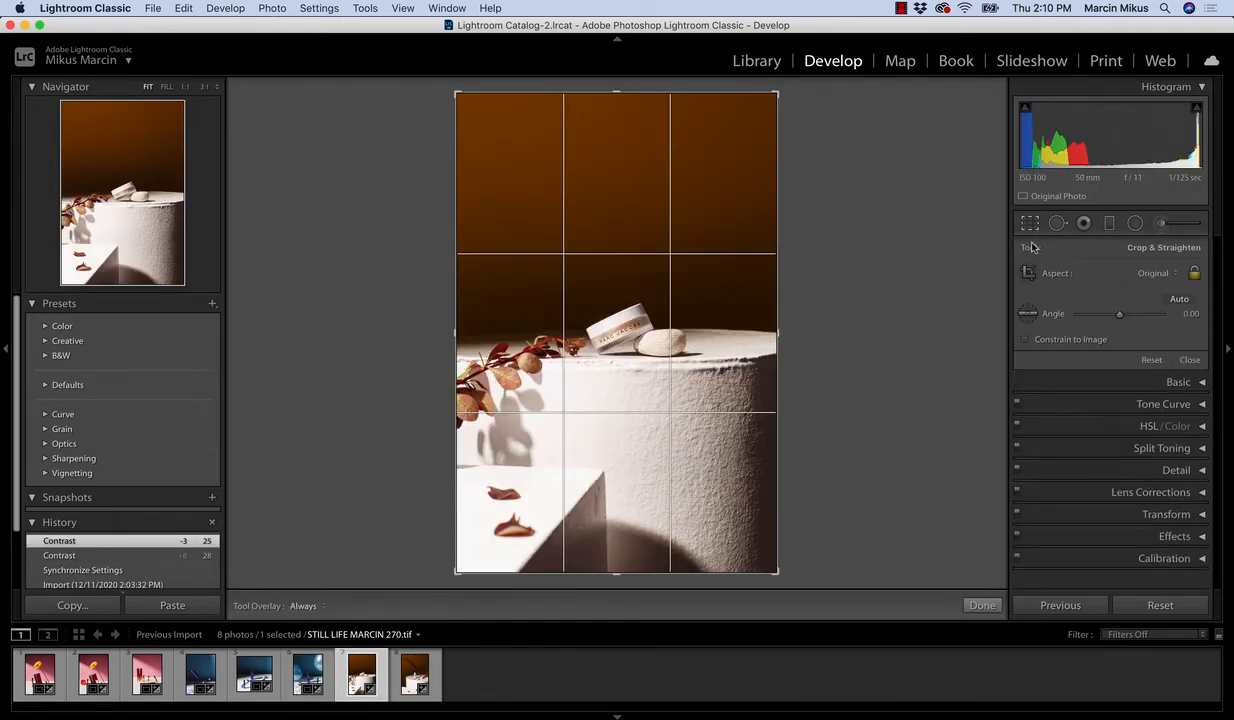
pyautogui.click(1150, 274)
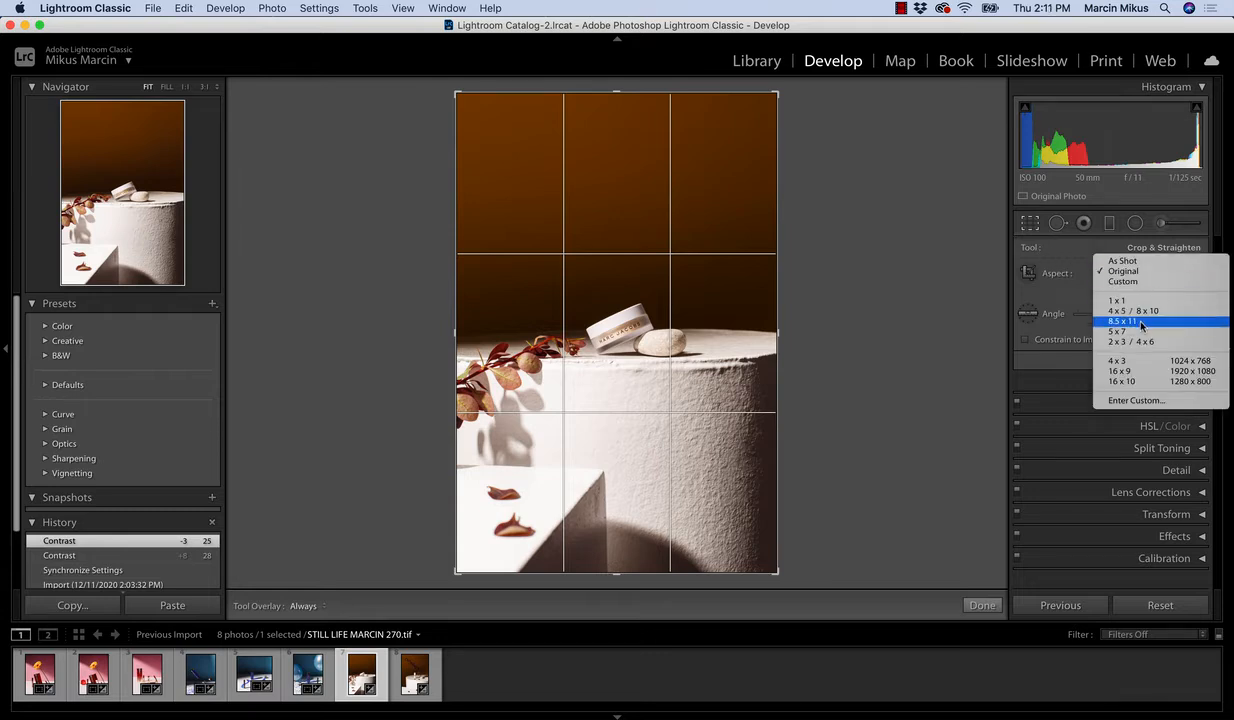
pyautogui.click(1070, 332)
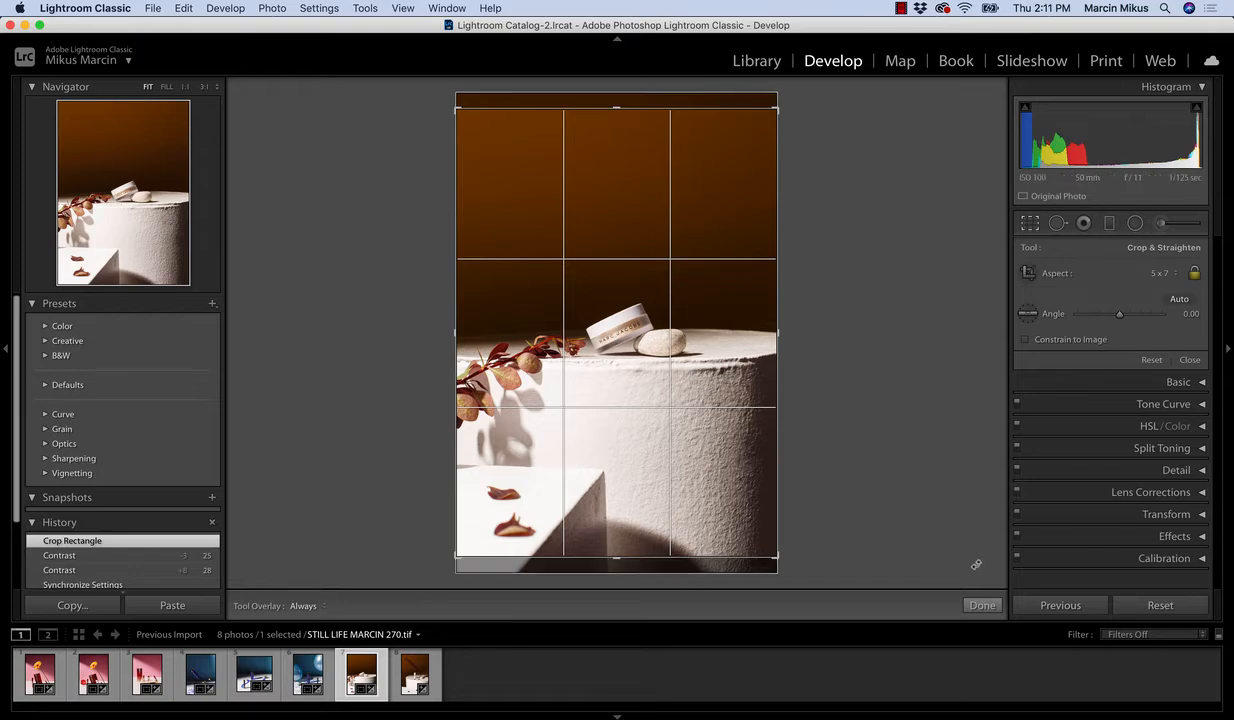
pyautogui.click(981, 605)
# Step: Crop the eighth photo to 5 x 7, tightening and repositioning the frame around the bottle and branch to exclude the foreground block
pyautogui.press('Right')
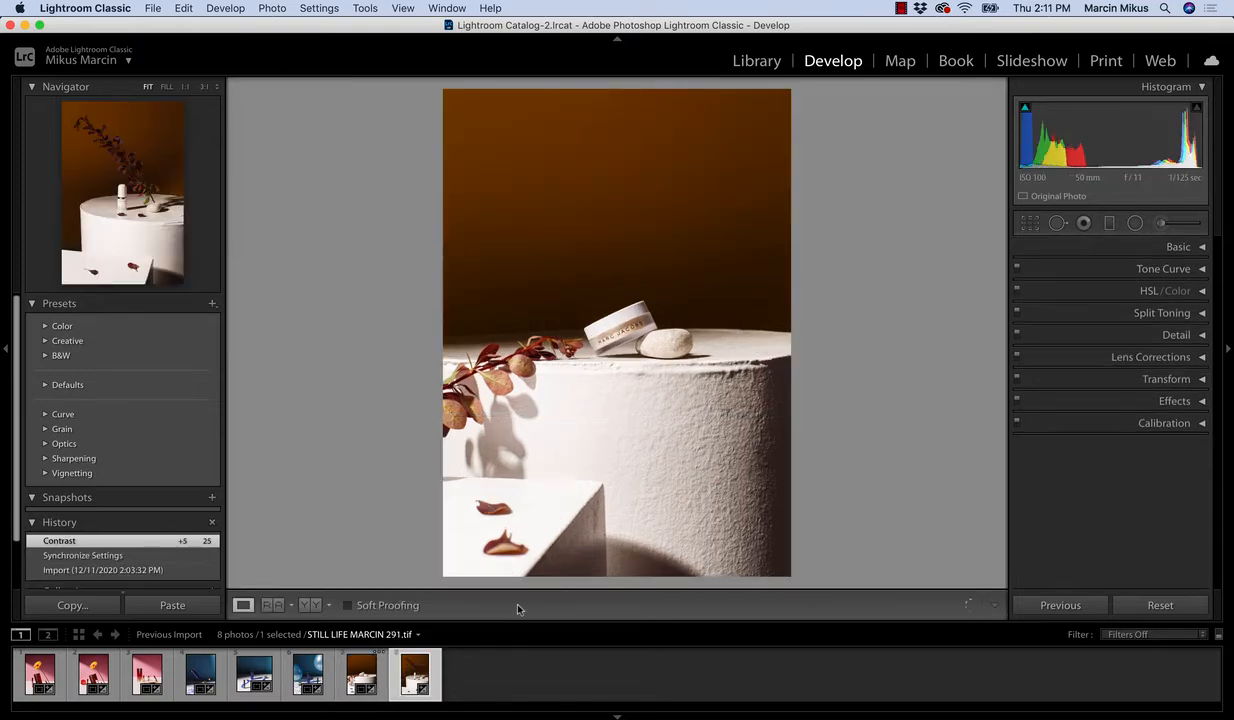
pyautogui.click(1030, 223)
pyautogui.click(1116, 273)
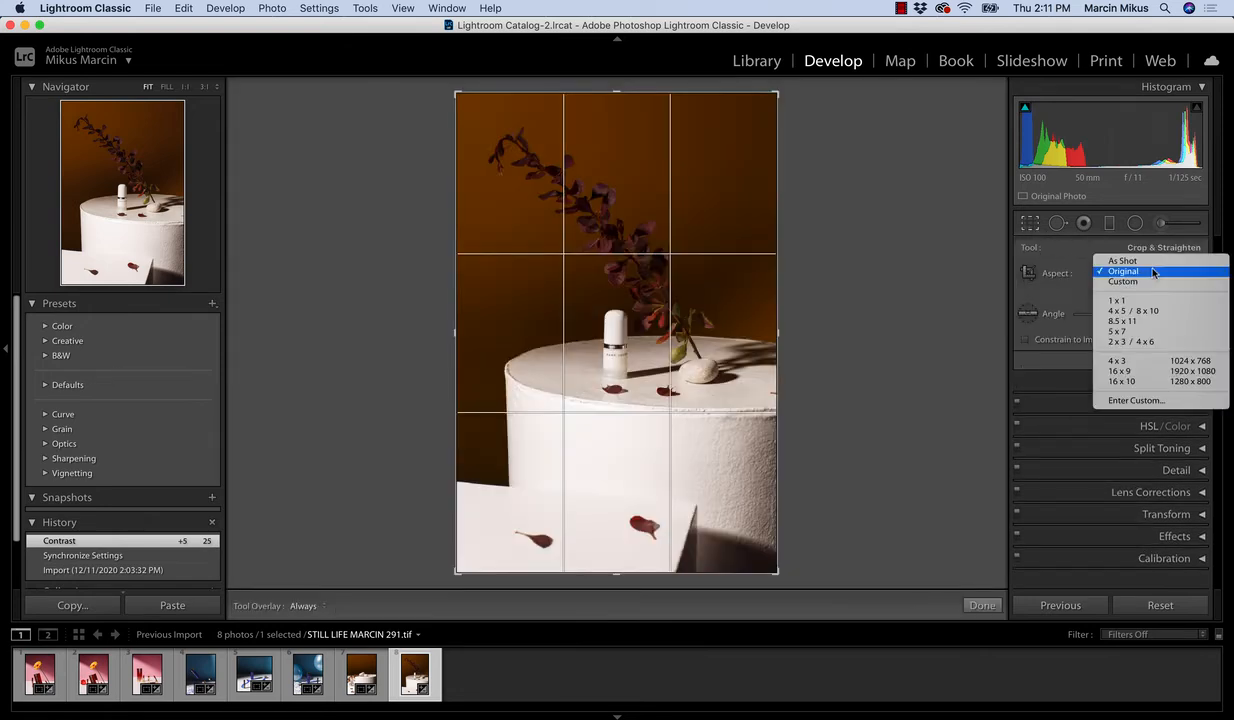
pyautogui.click(1132, 335)
pyautogui.moveTo(627, 249); pyautogui.dragTo(627, 263)
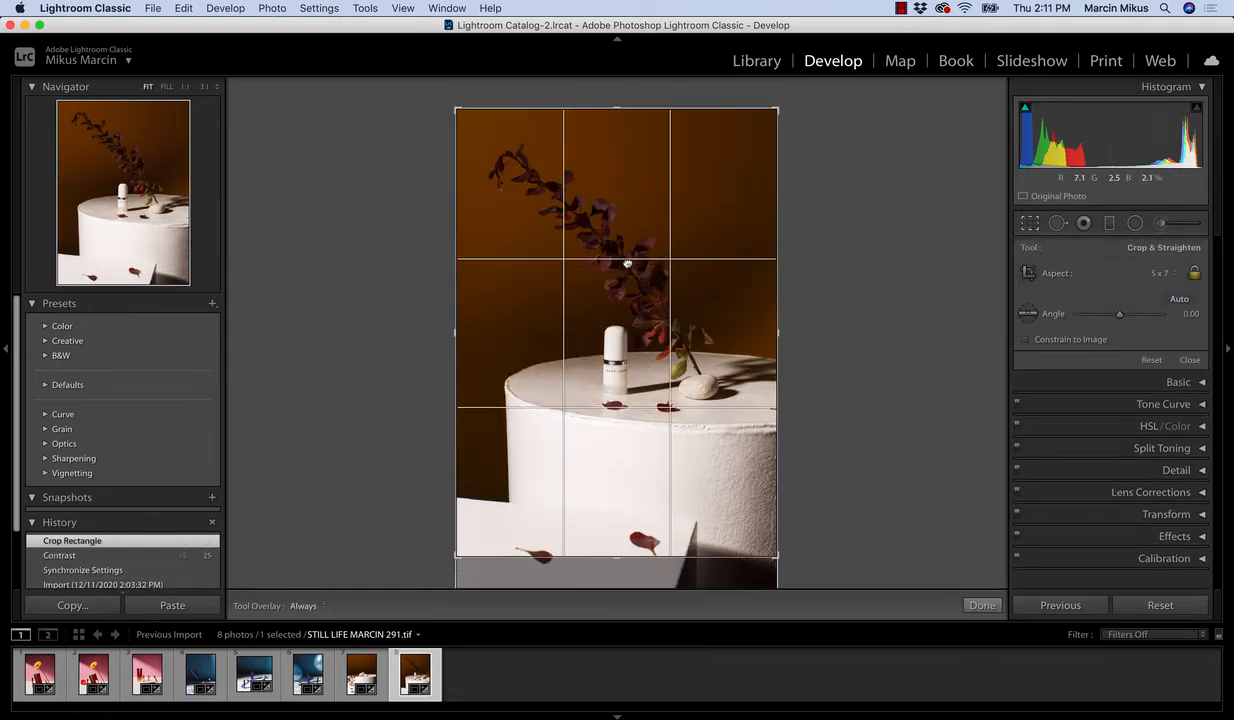
pyautogui.moveTo(615, 556); pyautogui.dragTo(615, 527)
pyautogui.moveTo(590, 392); pyautogui.dragTo(629, 393)
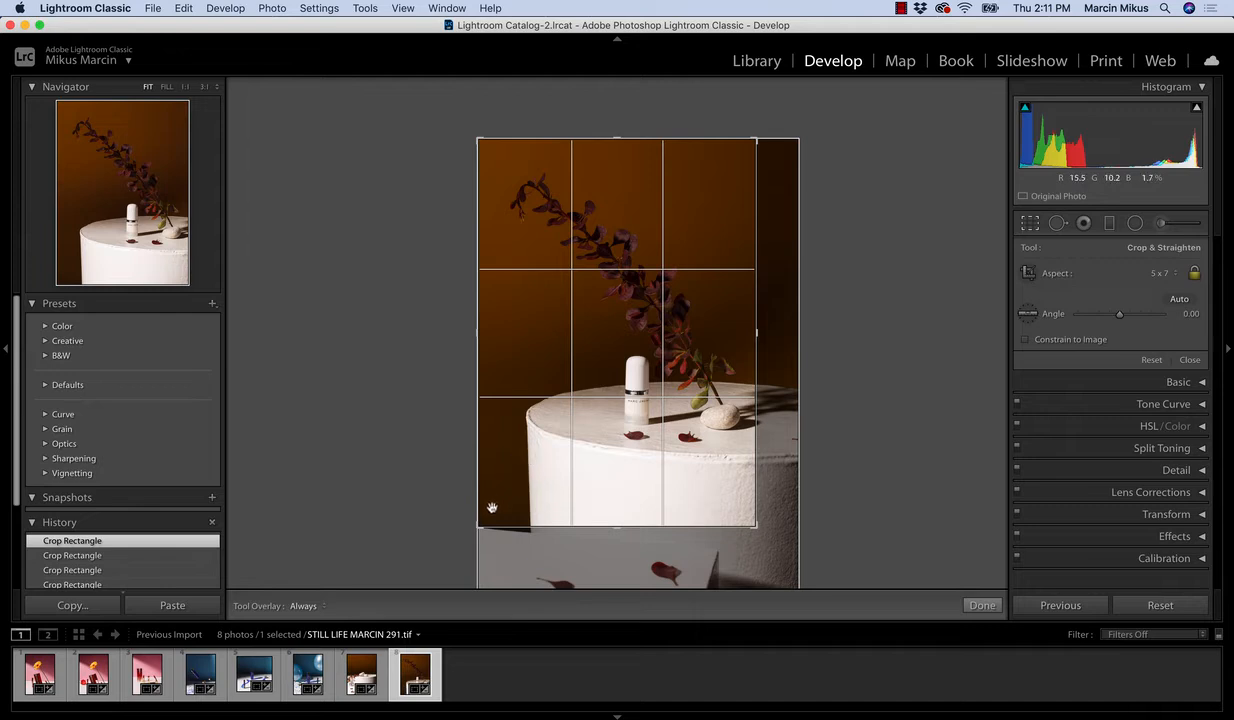
pyautogui.moveTo(477, 526); pyautogui.dragTo(482, 521)
pyautogui.moveTo(576, 451); pyautogui.dragTo(567, 442)
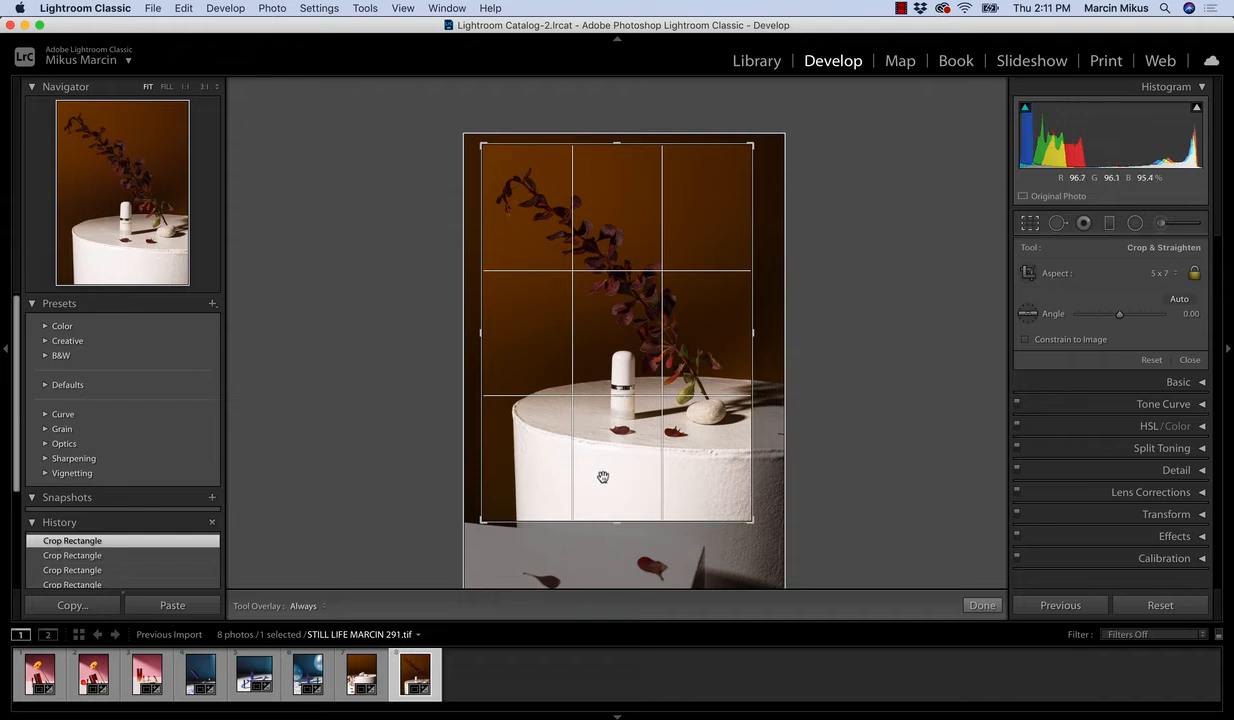
pyautogui.click(981, 605)
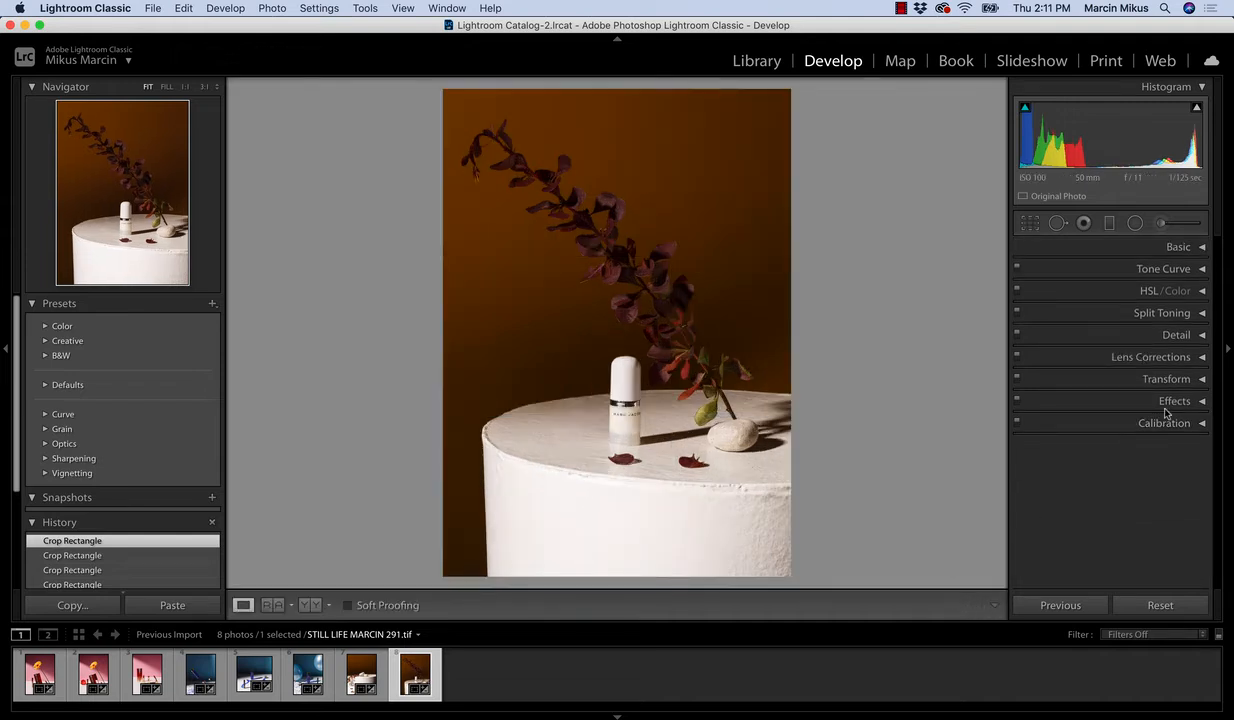
# Step: Set the eighth photo's Transform rotation to -0.8 and shift the image slightly to the right within its crop frame
pyautogui.click(1196, 381)
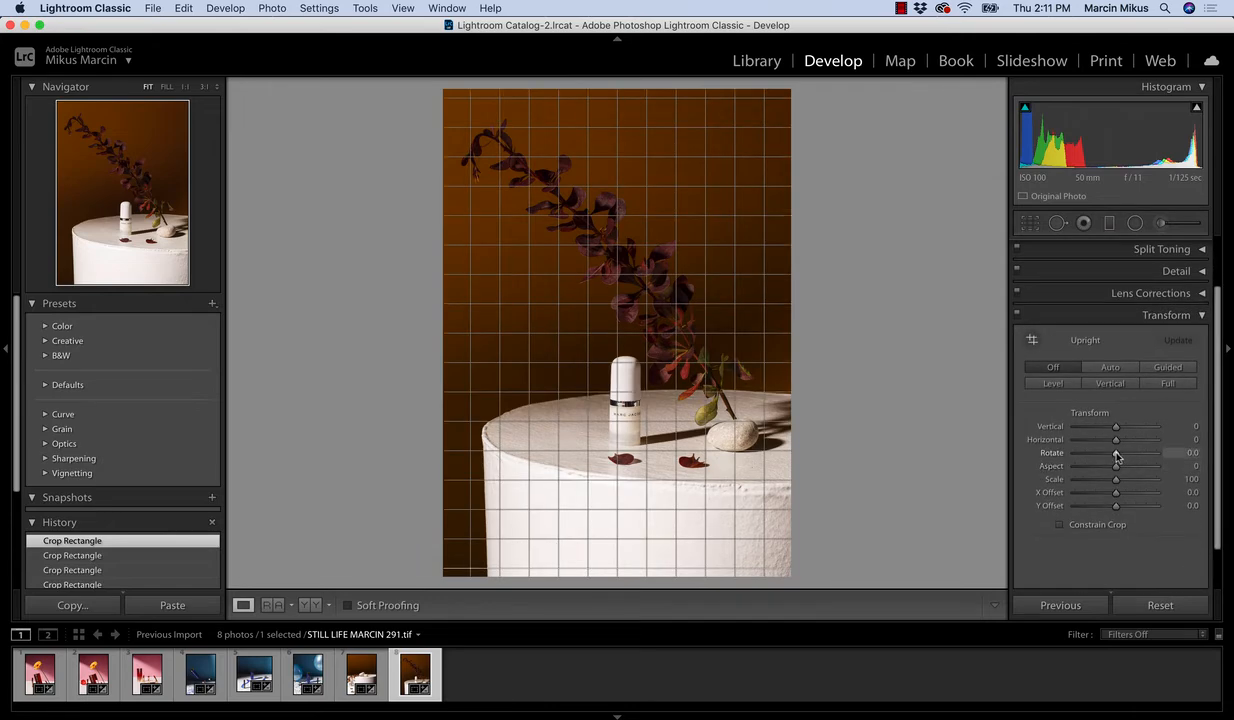
pyautogui.moveTo(1116, 455); pyautogui.dragTo(1112, 453)
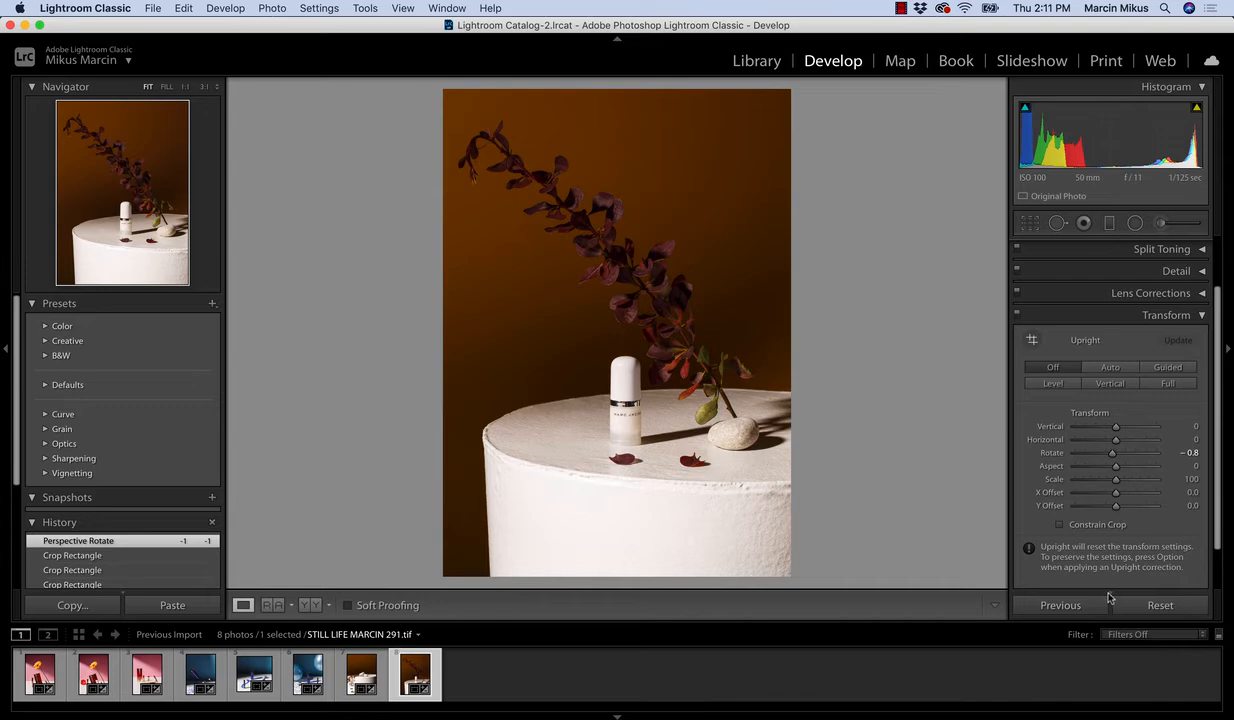
pyautogui.click(1030, 223)
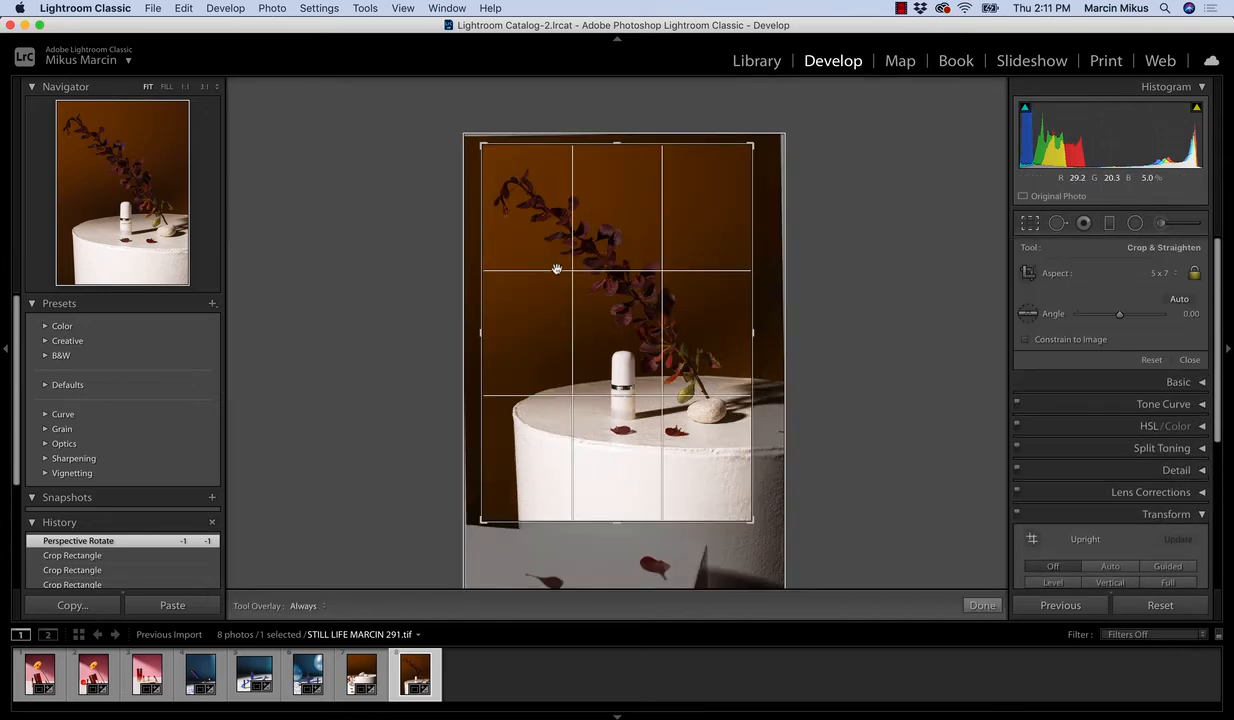
pyautogui.moveTo(557, 268); pyautogui.dragTo(562, 271)
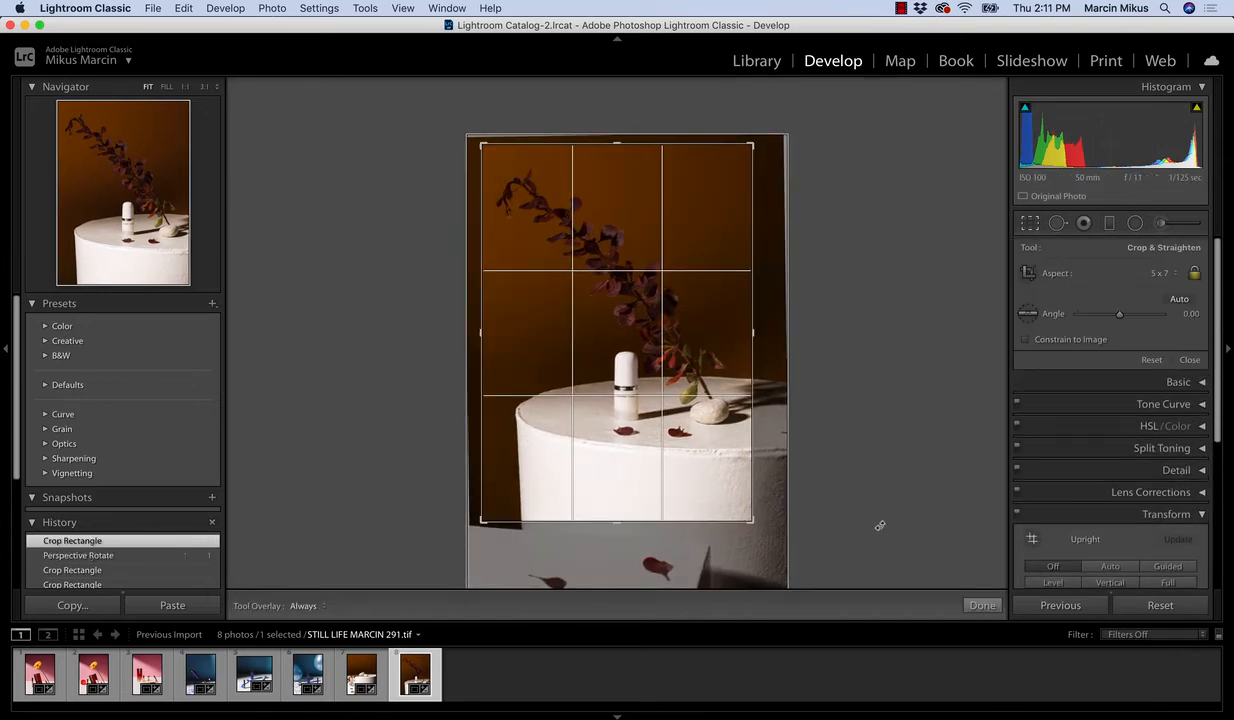
pyautogui.click(970, 605)
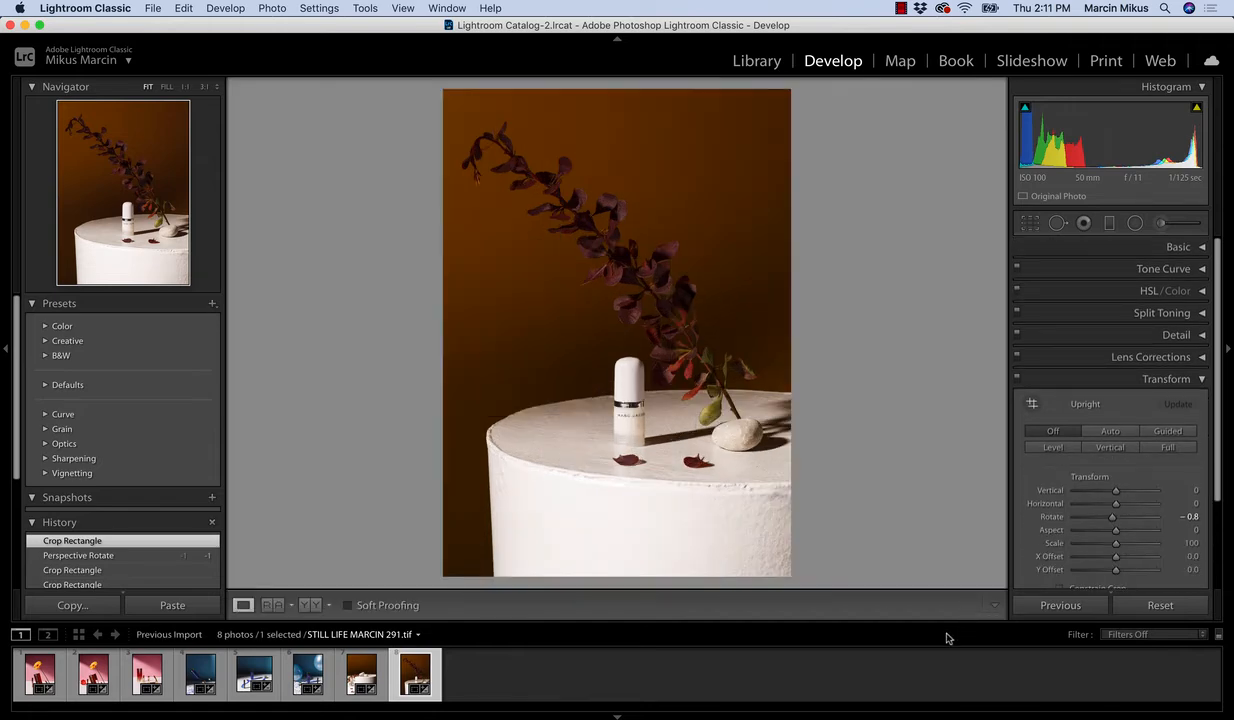
# Step: Reset the eighth photo's settings, undo the reset, and switch to the sixth photo with the balloons
pyautogui.click(1158, 606)
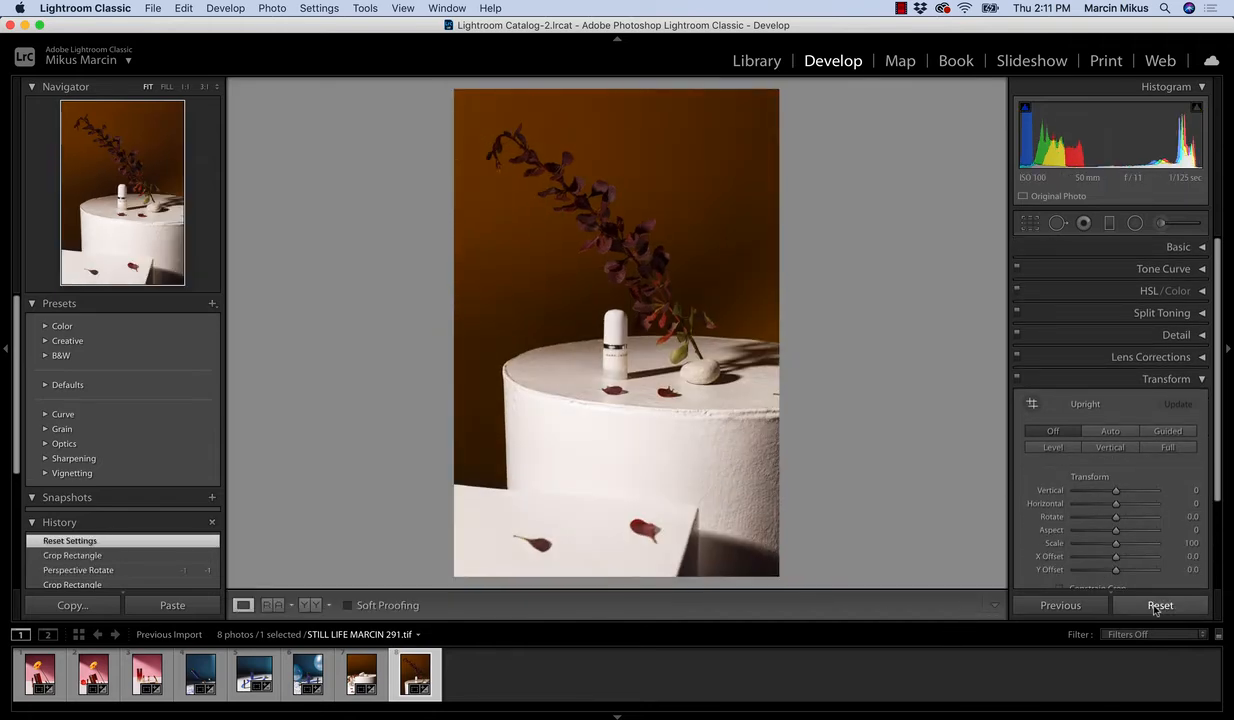
pyautogui.press('super+z')
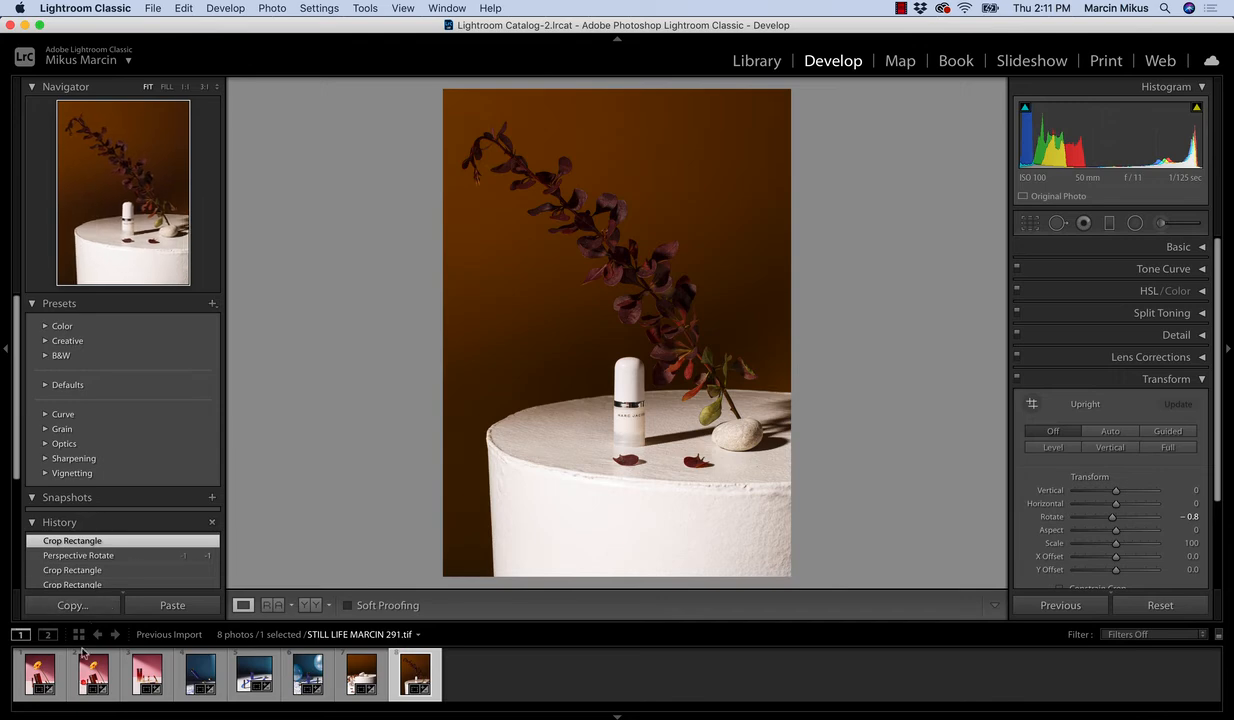
pyautogui.click(310, 668)
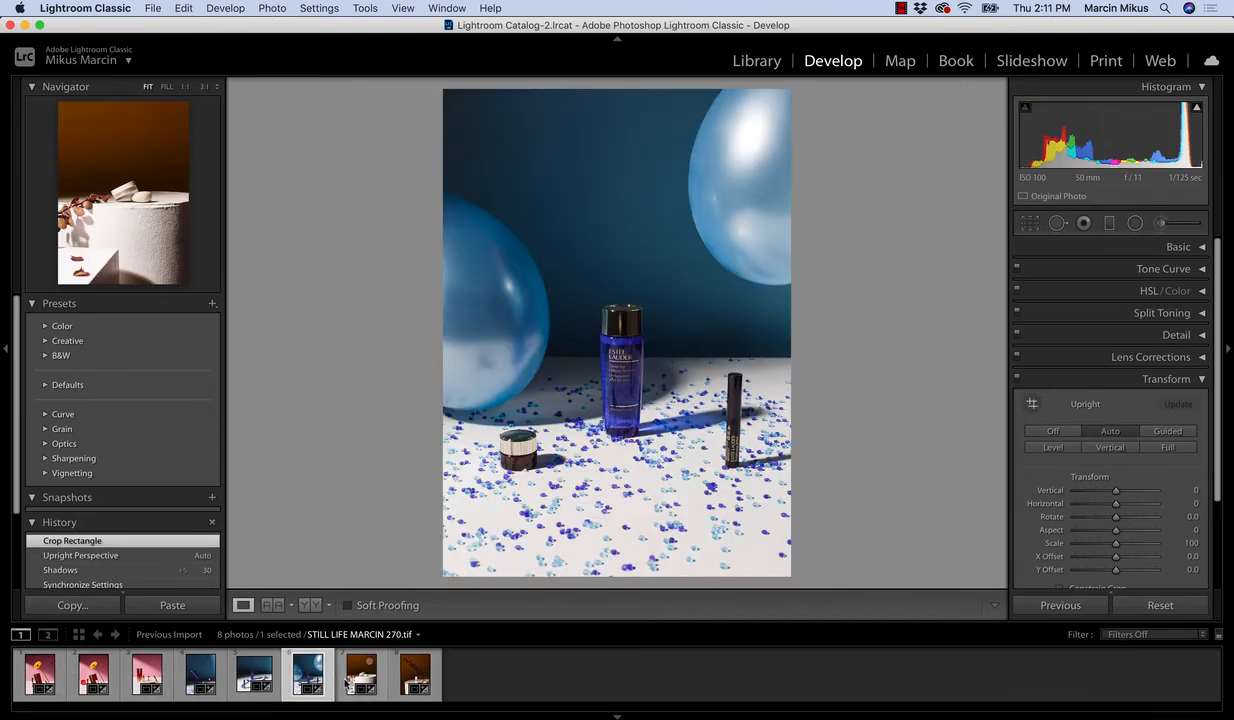
# Step: Check the eighth photo, select all eight photos from the first to the last, and open the export settings for them
pyautogui.click(415, 672)
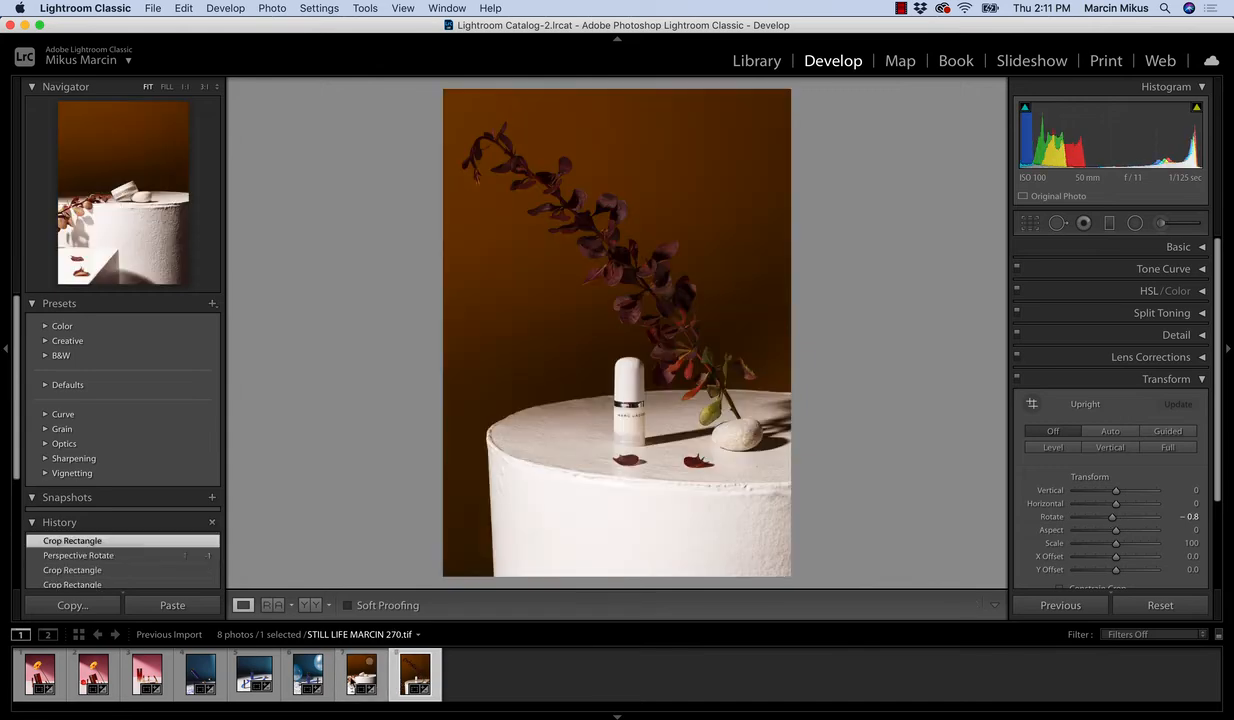
pyautogui.click(46, 670)
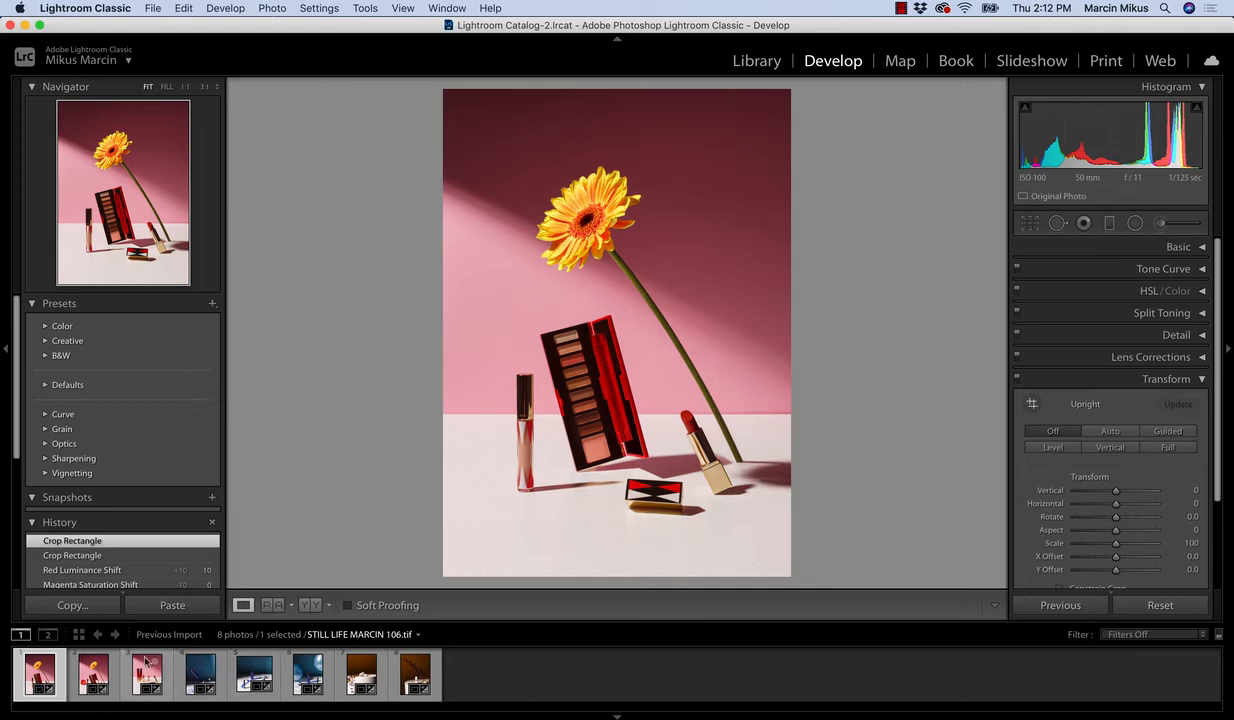
pyautogui.keyDown('shift'); pyautogui.click(386, 655); pyautogui.keyUp('shift')
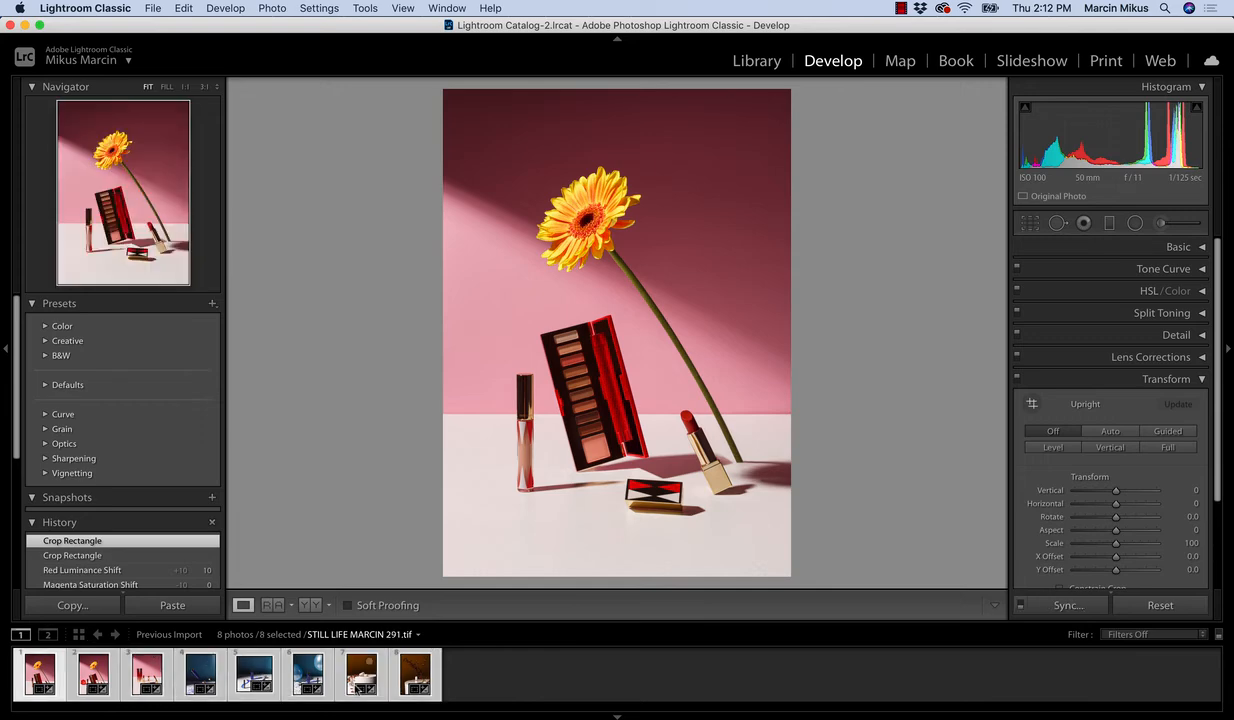
pyautogui.click(153, 9)
pyautogui.click(172, 209)
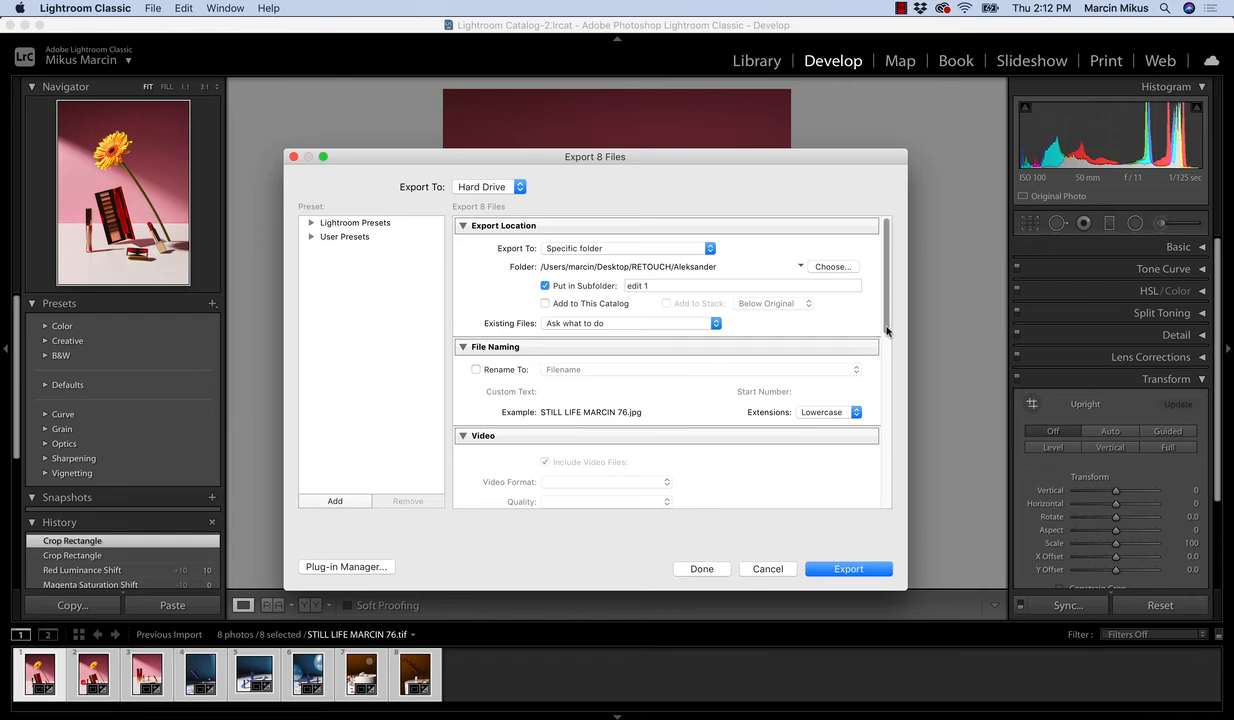
# Step: Name the export subfolder "finished jpgs"
pyautogui.moveTo(661, 286); pyautogui.dragTo(612, 286)
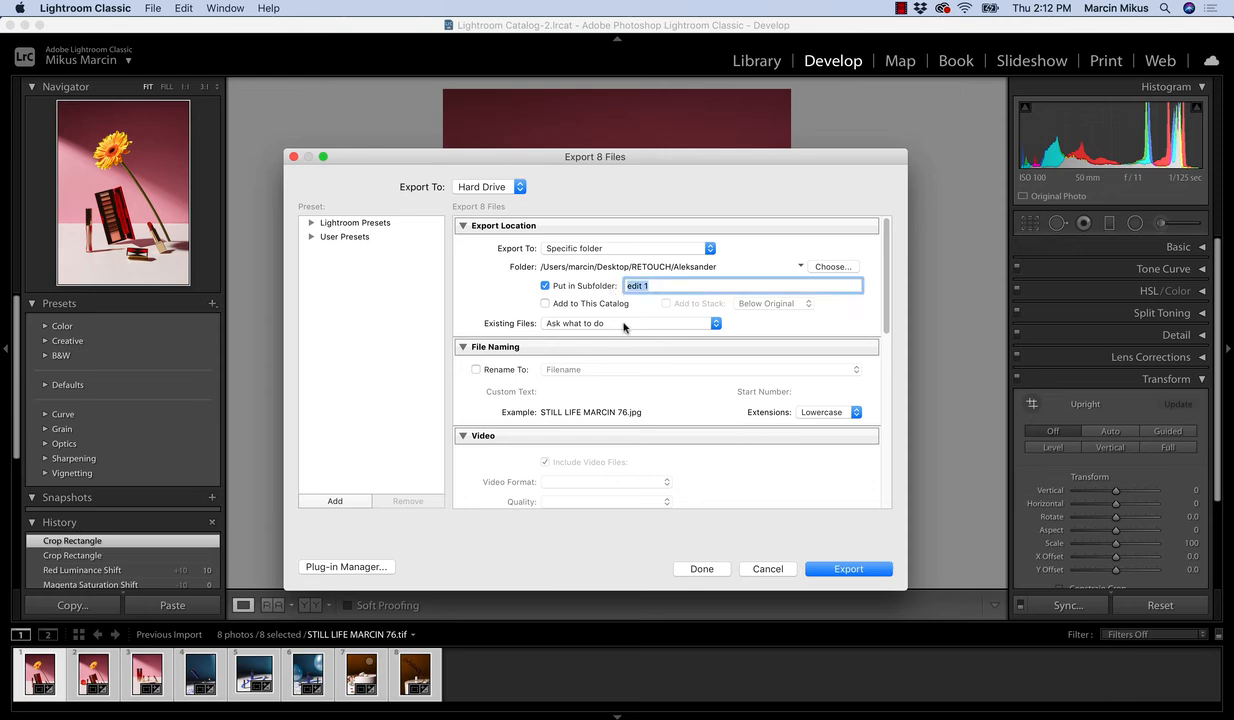
pyautogui.press('BackSpace')
pyautogui.click(618, 396)
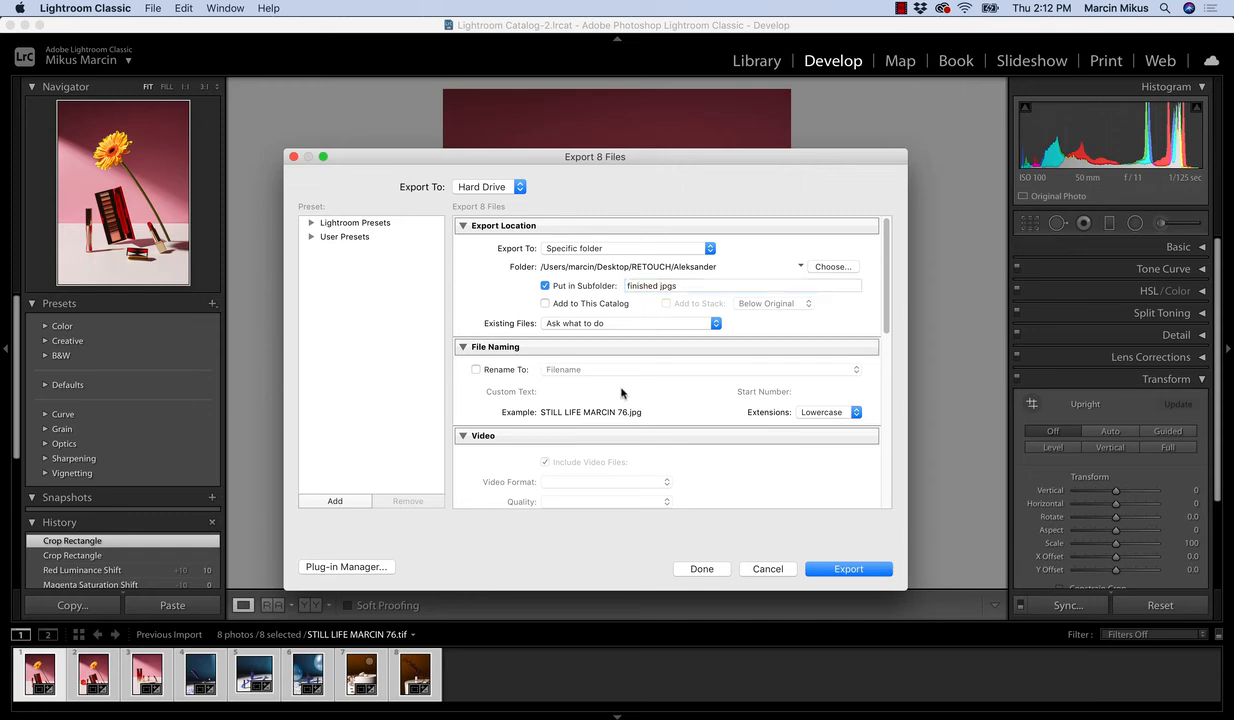
# Step: Set the export destination to folder 2 under Desktop, Courses, 3 - Still Life Post Production, Images
pyautogui.click(831, 265)
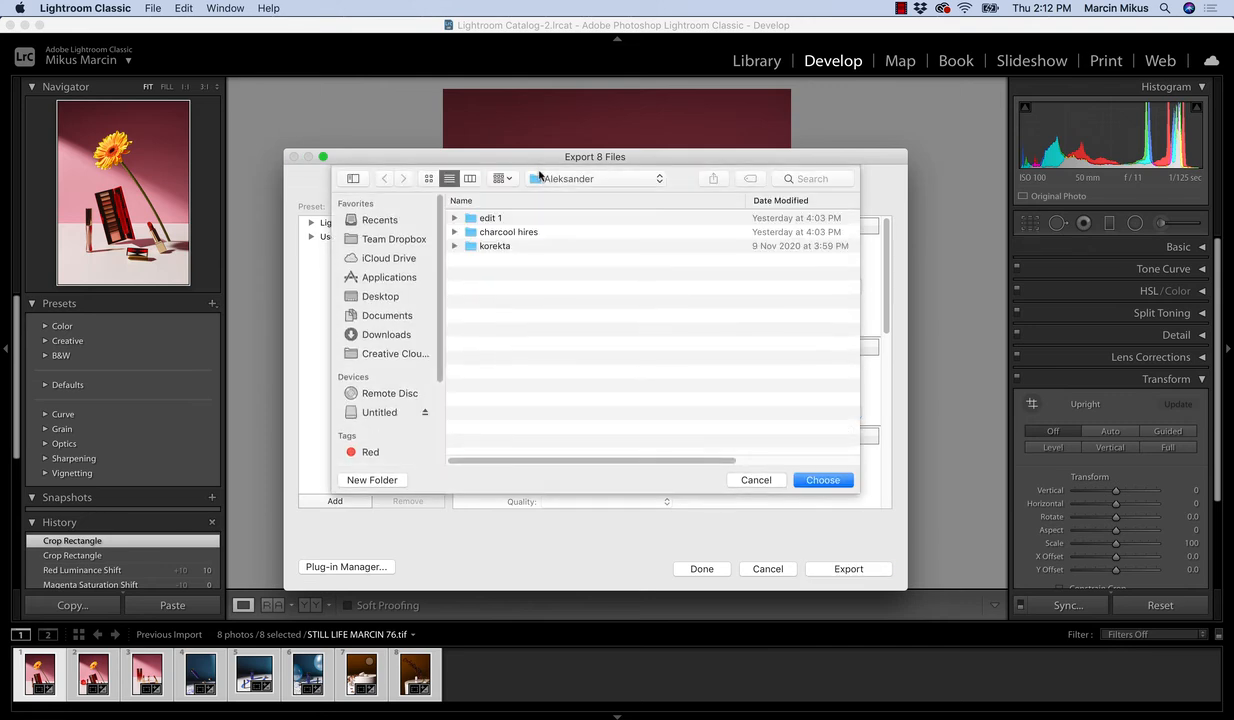
pyautogui.click(549, 181)
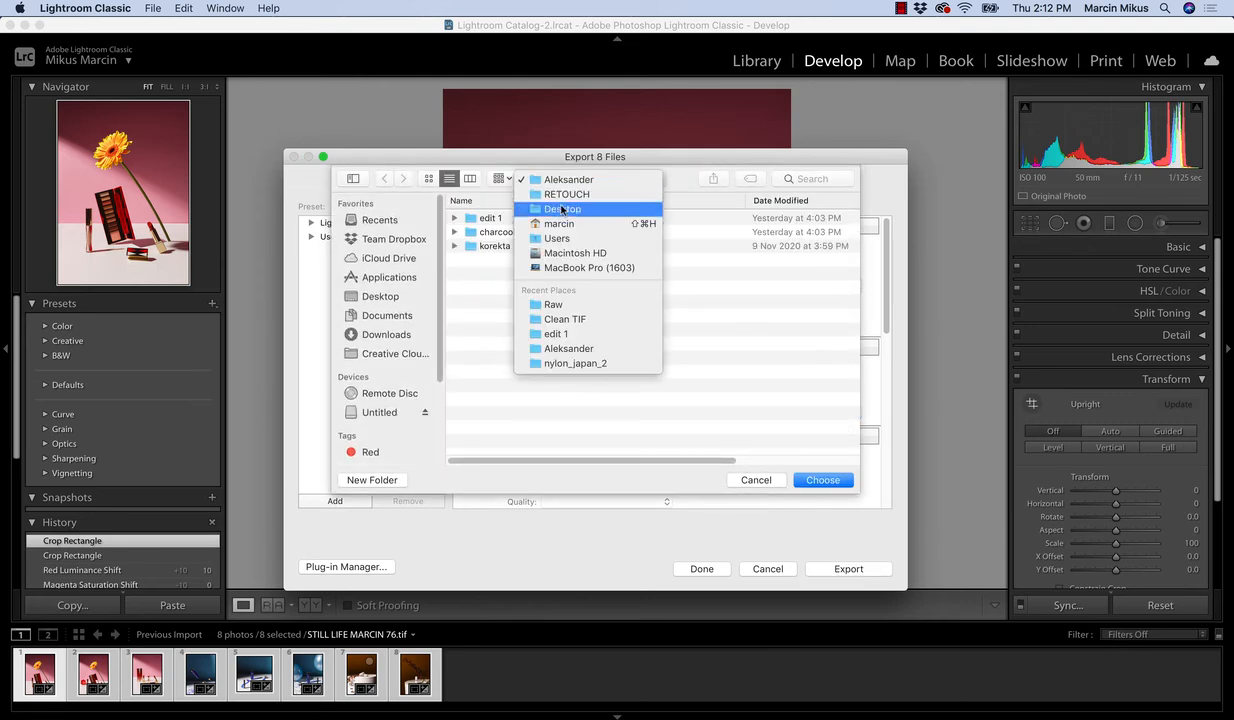
pyautogui.click(552, 208)
pyautogui.scroll(-10, 509, 375)
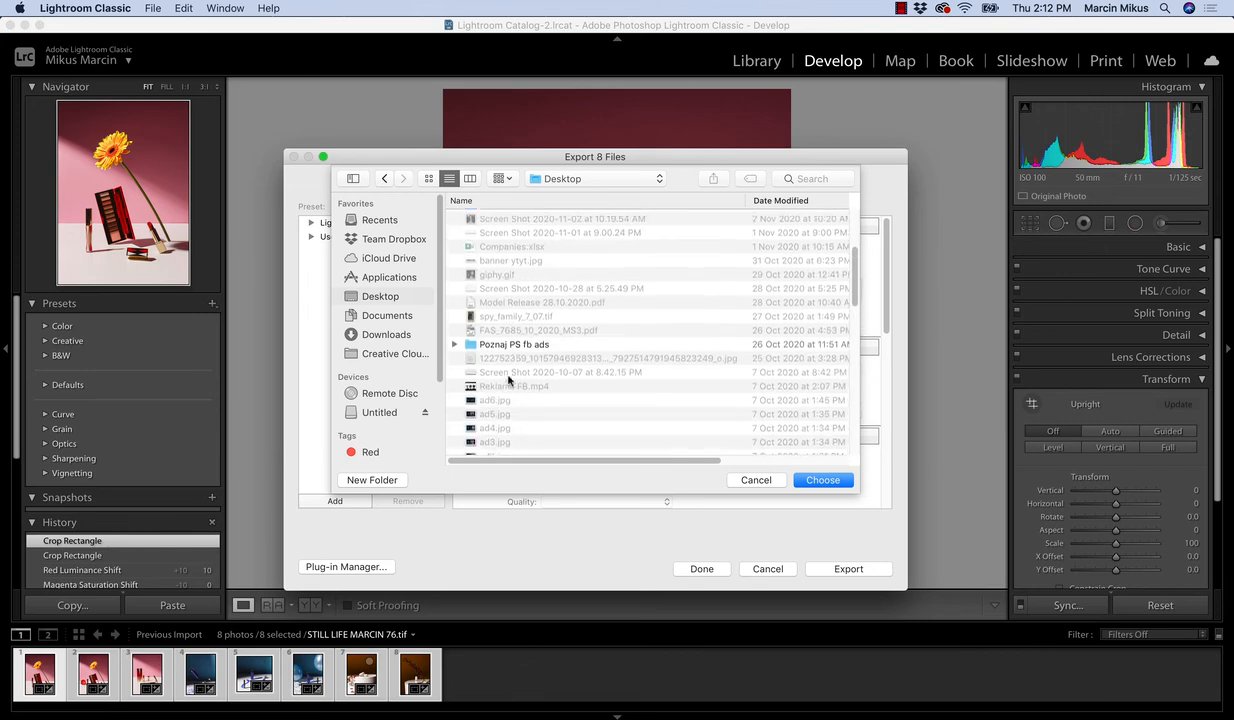
pyautogui.doubleClick(510, 326)
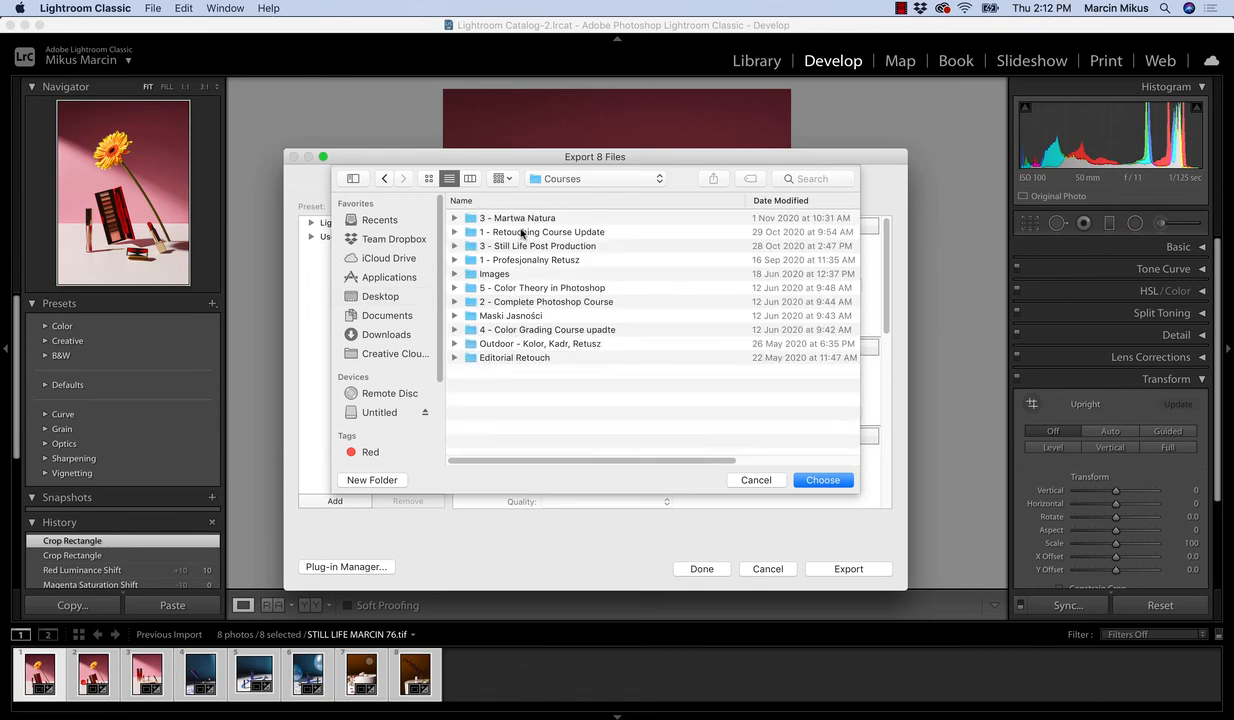
pyautogui.doubleClick(540, 244)
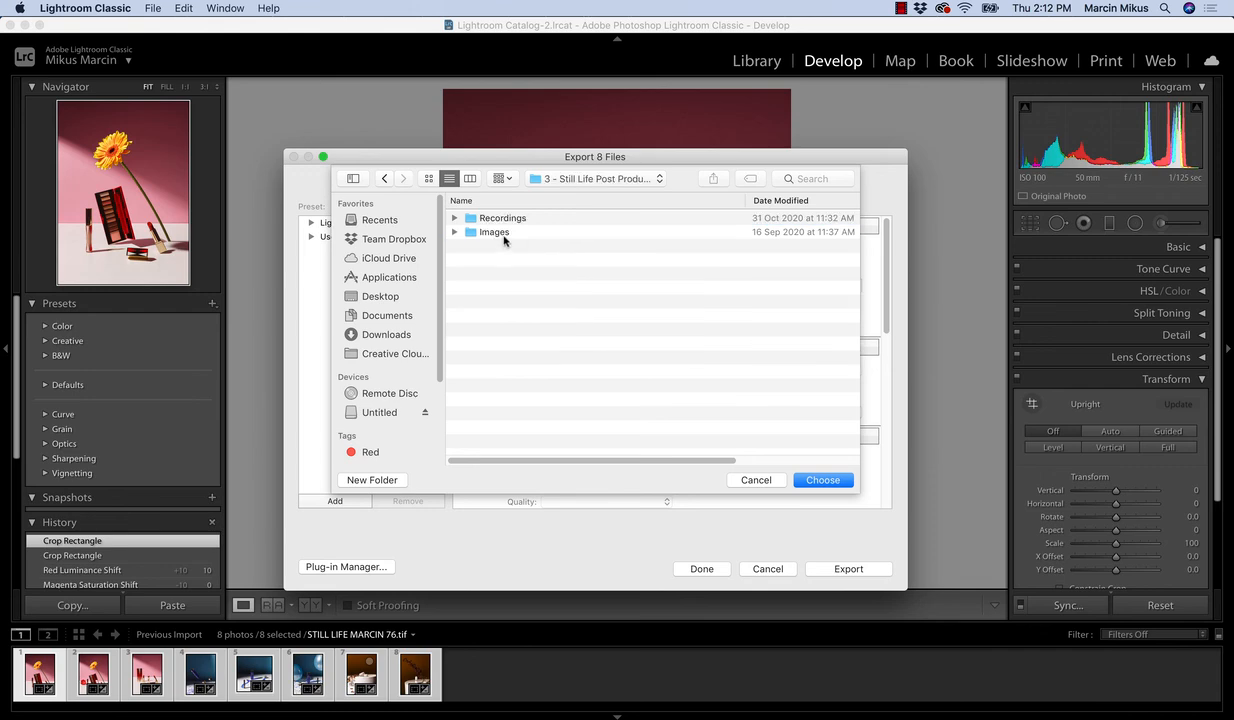
pyautogui.doubleClick(495, 232)
pyautogui.doubleClick(482, 218)
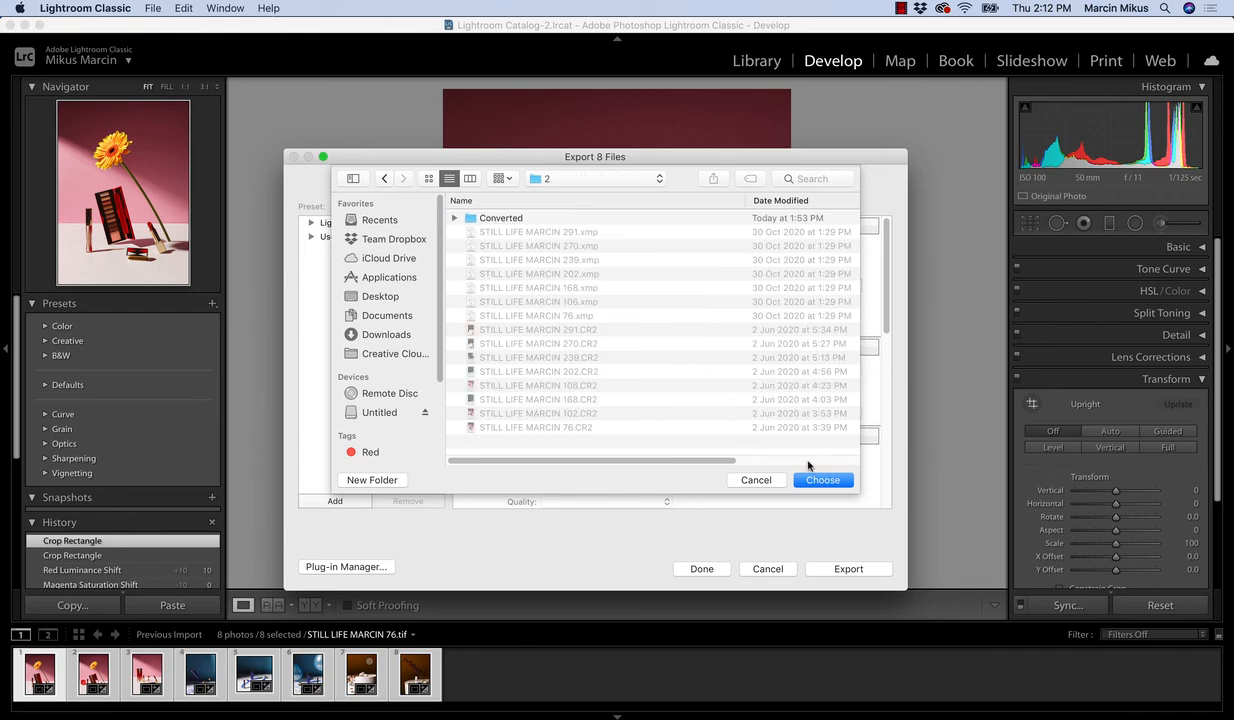
pyautogui.click(823, 480)
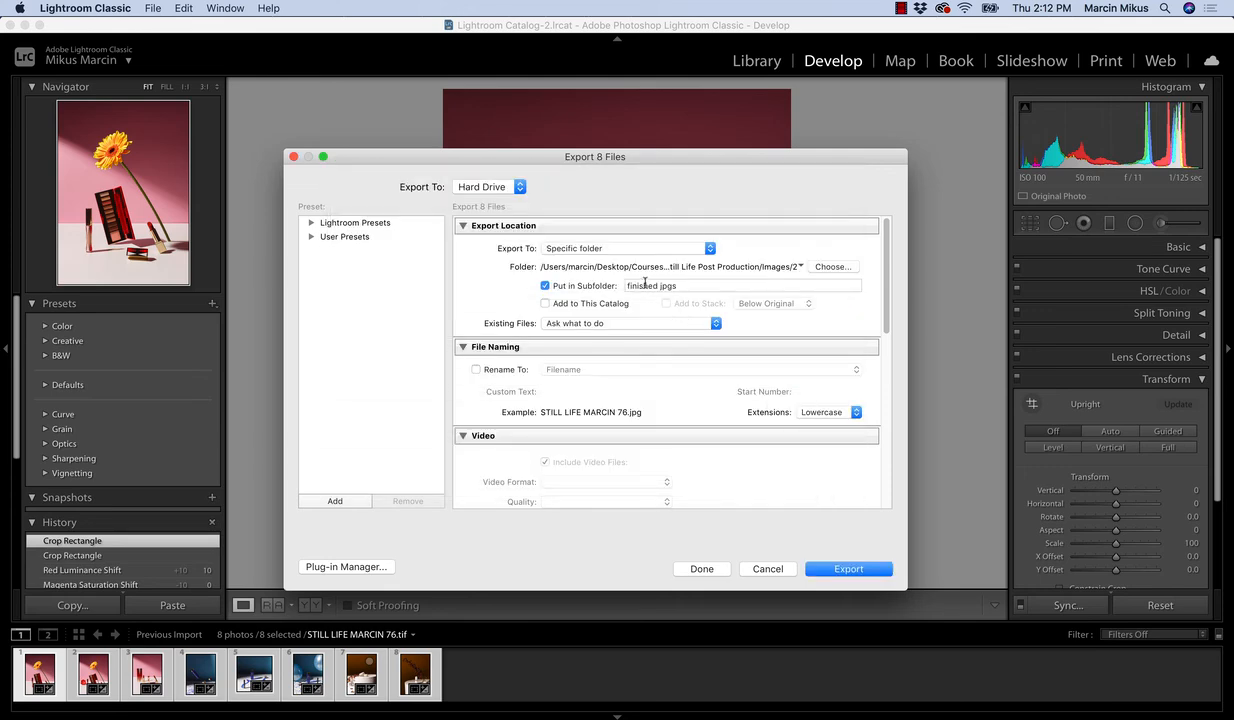
# Step: Review the file format, sizing, sharpening, metadata and post-processing settings, and export the eight photos as JPEGs
pyautogui.scroll(-5, 684, 428)
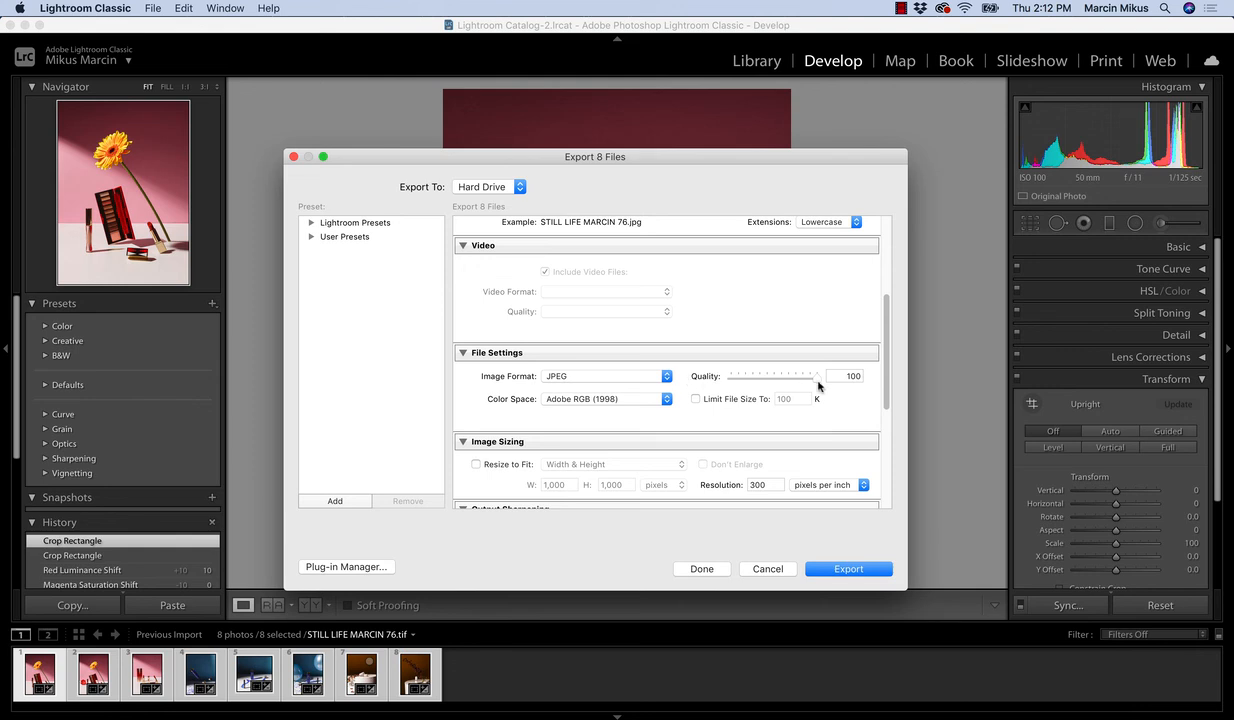
pyautogui.scroll(-3, 830, 405)
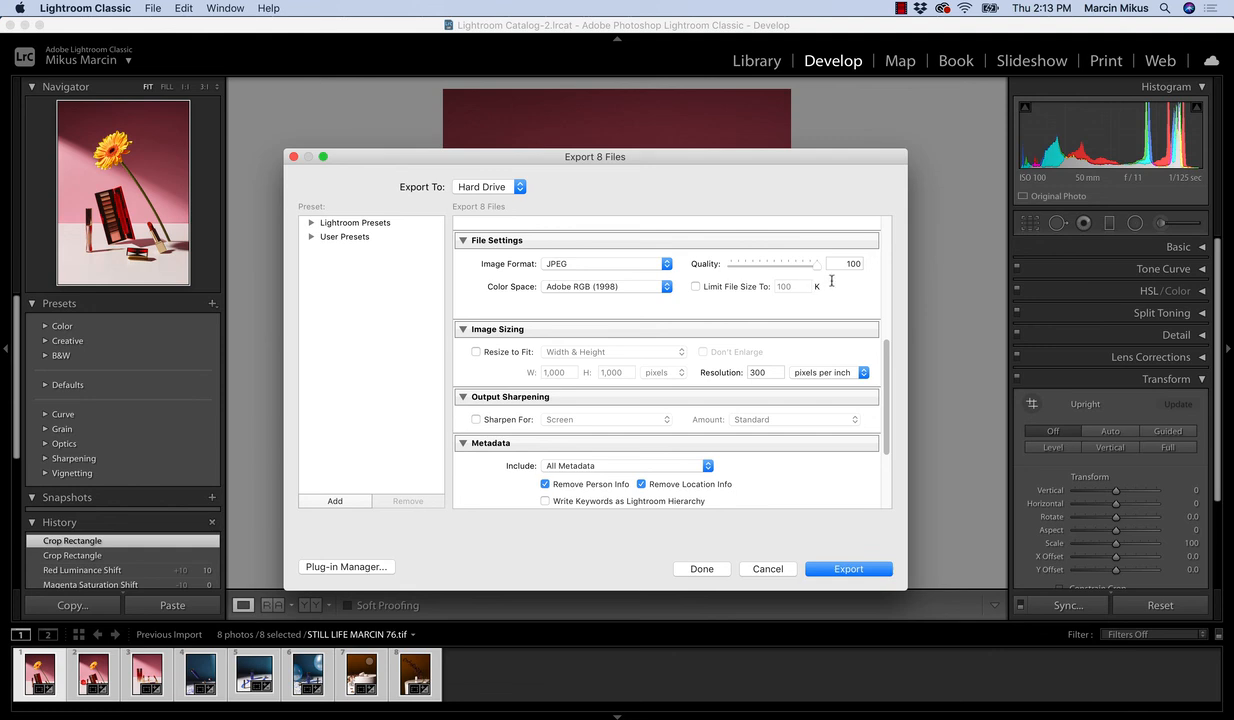
pyautogui.scroll(-1, 831, 281)
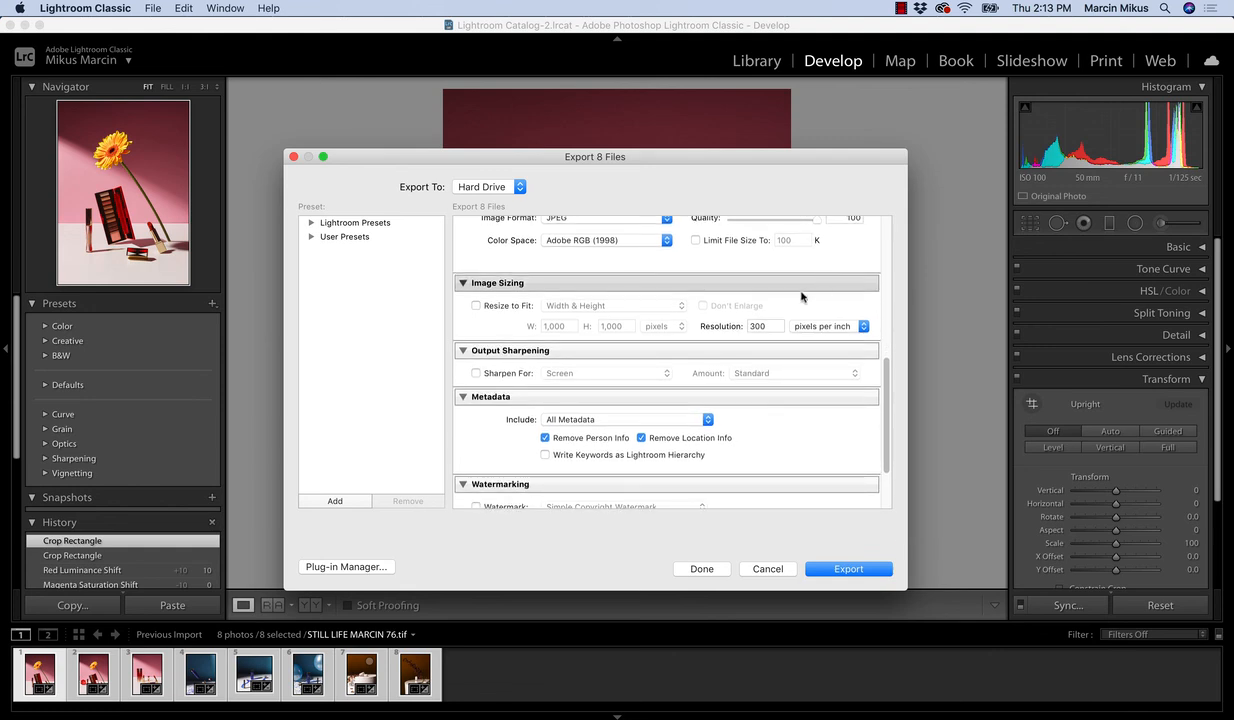
pyautogui.scroll(-5, 711, 322)
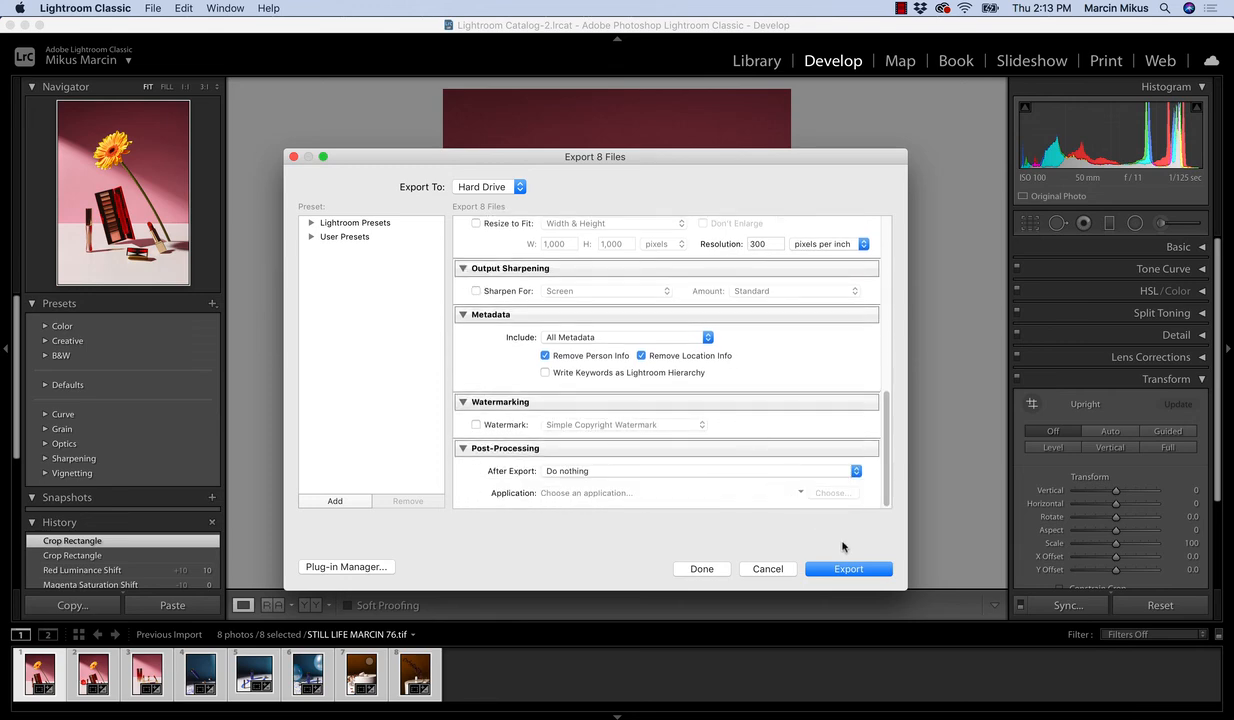
pyautogui.click(843, 568)
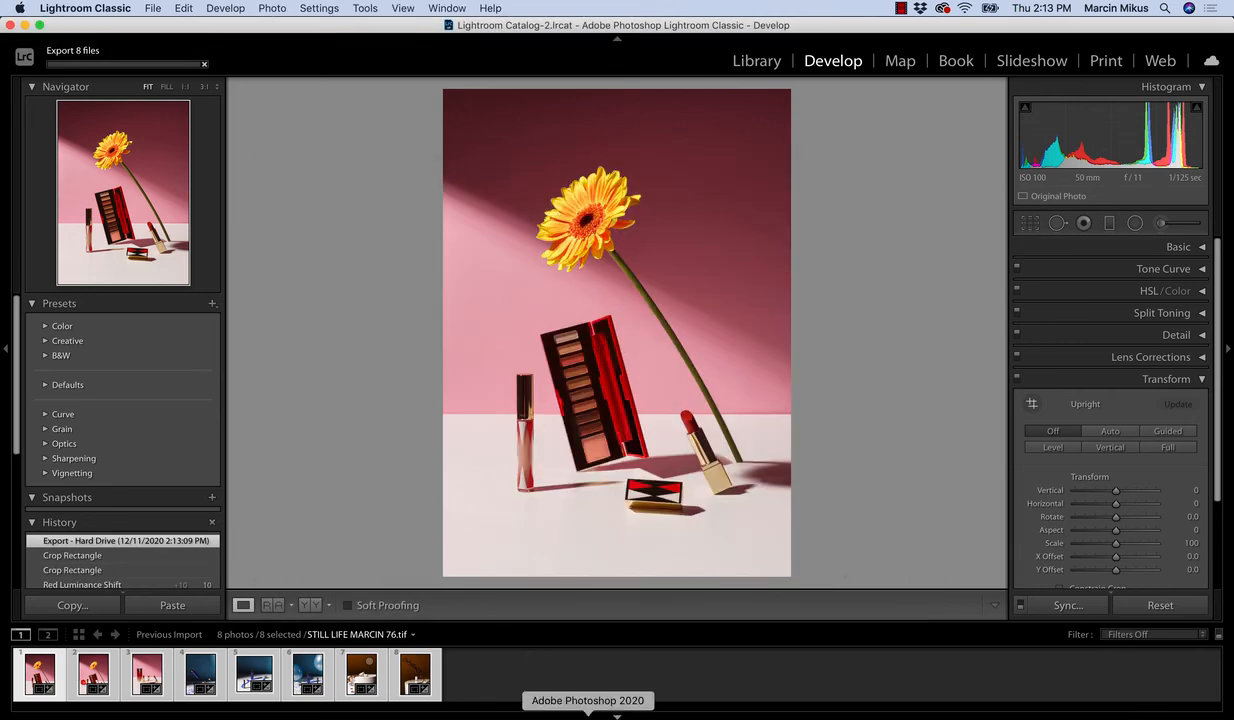
# Step: Switch to Adobe Bridge and open the finished jpgs folder inside folder 2
pyautogui.click(708, 718)
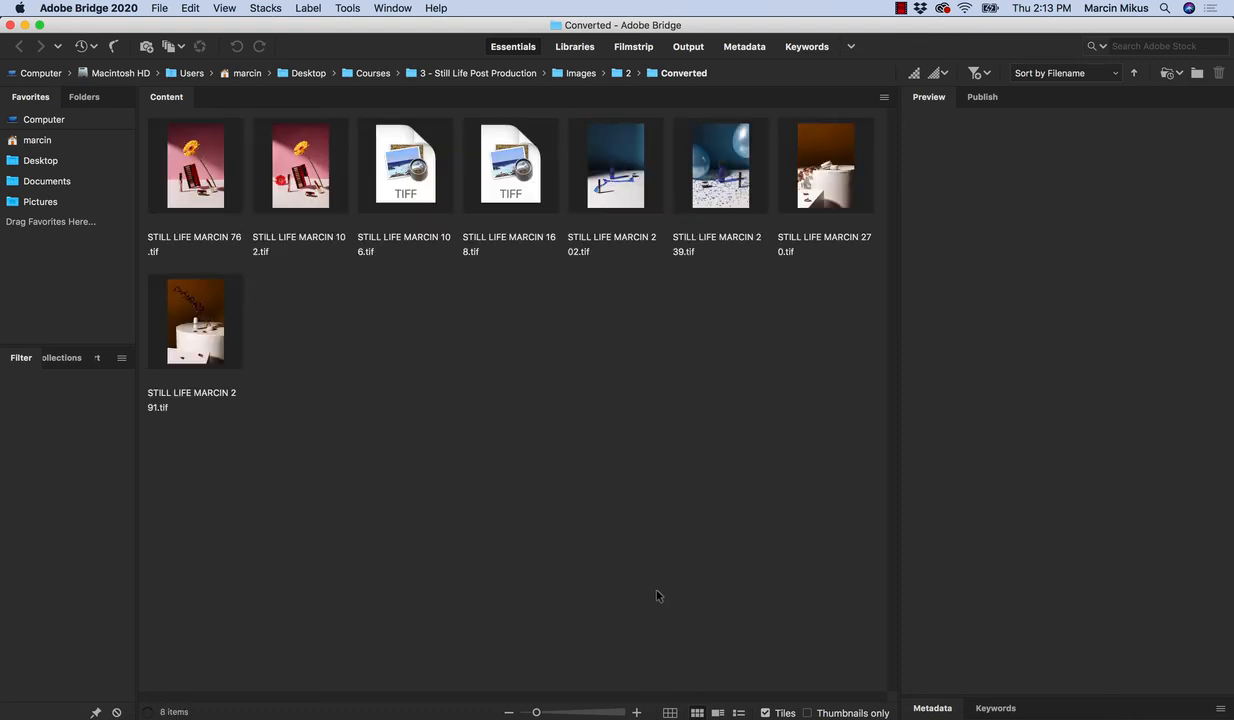
pyautogui.click(628, 75)
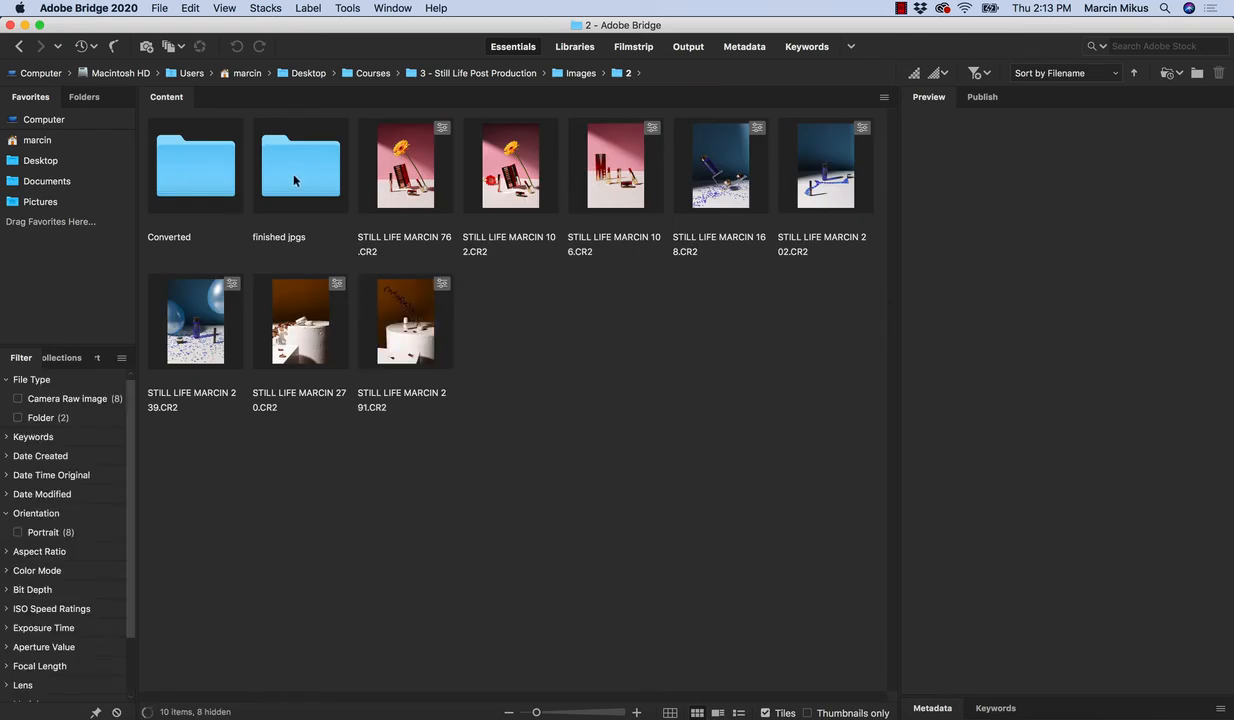
pyautogui.doubleClick(294, 180)
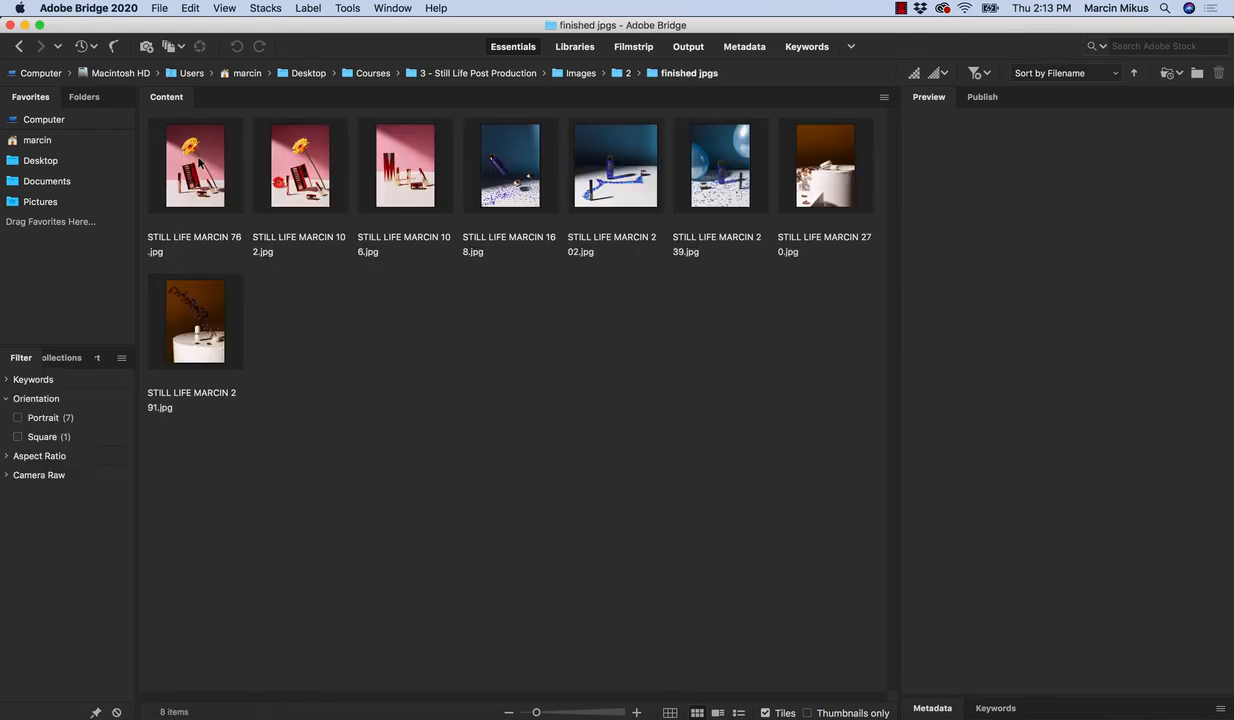
# Step: Preview the first three exported JPEGs one after another
pyautogui.click(200, 162)
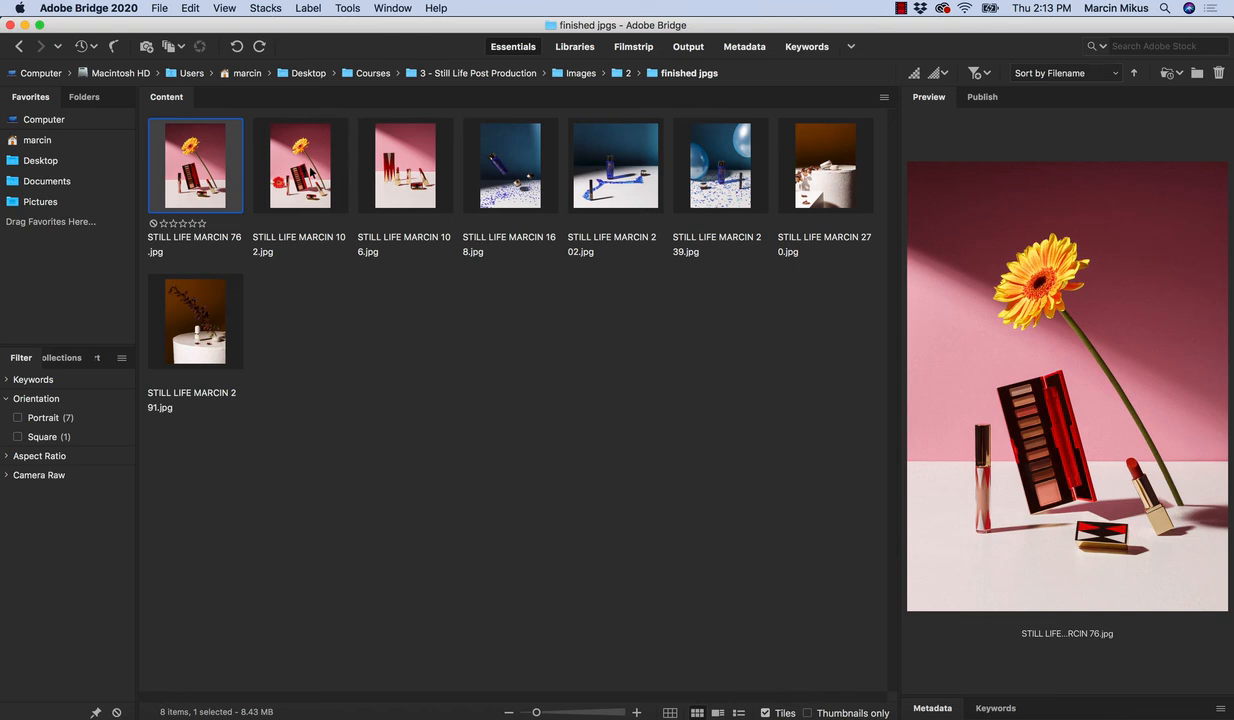
pyautogui.press('Right')
pyautogui.press('Right')
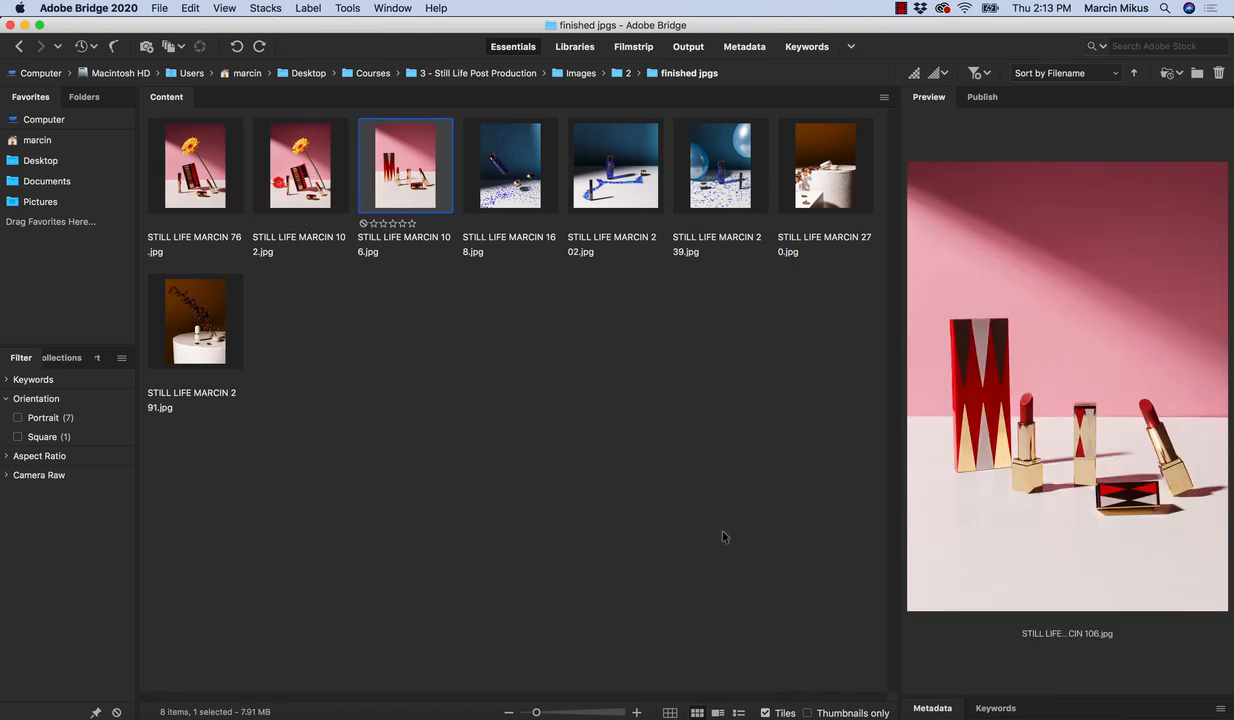